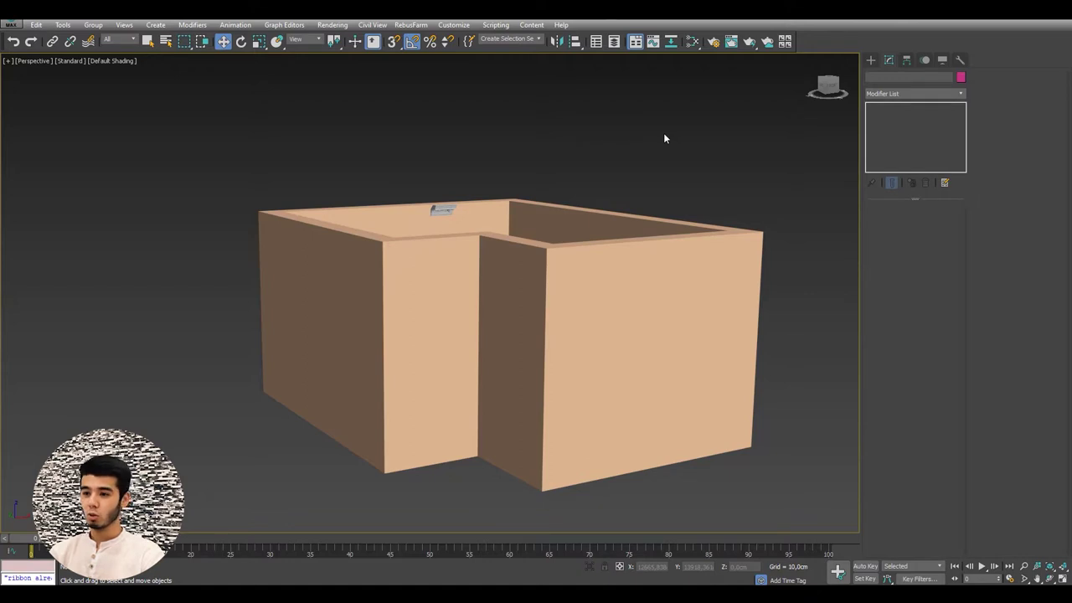
Step: Look around the room, then select the small cornice on the wall top and zoom in to inspect it
{"action": "mouse_move", "coordinate": [608, 196]}
{"action": "middle_mouse_down", "text": "alt"}
{"action": "mouse_move", "coordinate": [584, 232]}
{"action": "mouse_move", "coordinate": [546, 249]}
{"action": "mouse_move", "coordinate": [265, 226]}
{"action": "middle_mouse_up", "text": "alt"}
{"action": "mouse_move", "coordinate": [586, 300]}
{"action": "middle_mouse_down", "text": "alt"}
{"action": "mouse_move", "coordinate": [393, 252]}
{"action": "mouse_move", "coordinate": [494, 255]}
{"action": "middle_mouse_up", "text": "alt"}
{"action": "scroll", "coordinate": [406, 159], "scroll_direction": "up", "scroll_amount": 5}
{"action": "left_click", "coordinate": [352, 84]}
{"action": "key", "text": "z"}
{"action": "scroll", "coordinate": [394, 251], "scroll_direction": "down", "scroll_amount": 5}
{"action": "mouse_move", "coordinate": [481, 201]}
{"action": "middle_mouse_down", "text": "alt"}
{"action": "mouse_move", "coordinate": [457, 222]}
{"action": "mouse_move", "coordinate": [512, 229]}
{"action": "mouse_move", "coordinate": [497, 297]}
{"action": "mouse_move", "coordinate": [482, 289]}
{"action": "middle_mouse_up", "text": "alt"}
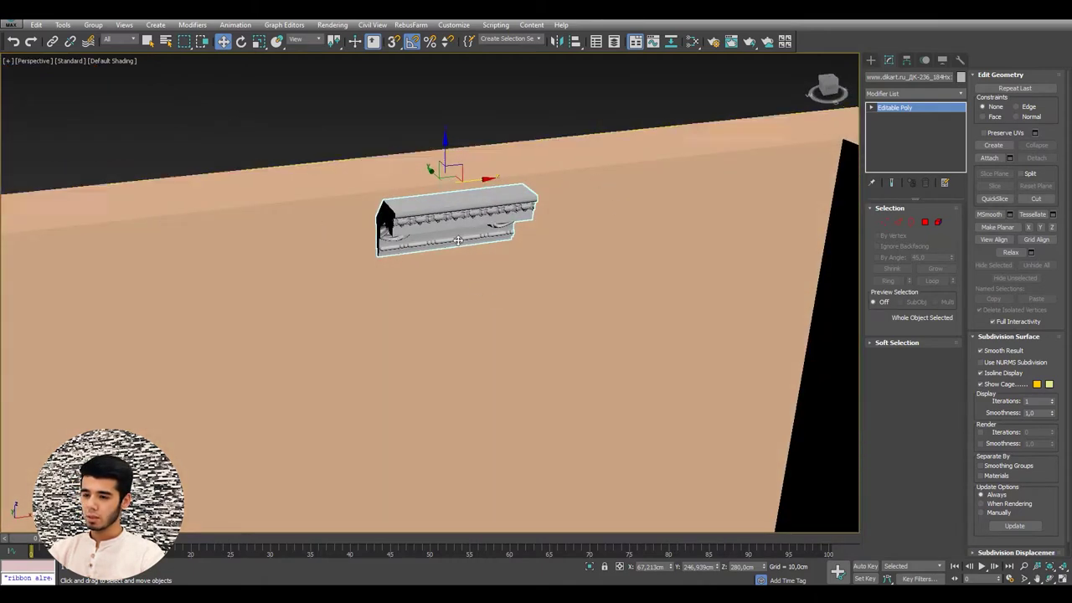
Step: Frame the cornice in Top view and enable 3D snapping
{"action": "middle_click_drag", "start_coordinate": [457, 226], "coordinate": [469, 202], "text": "alt"}
{"action": "key", "text": "t"}
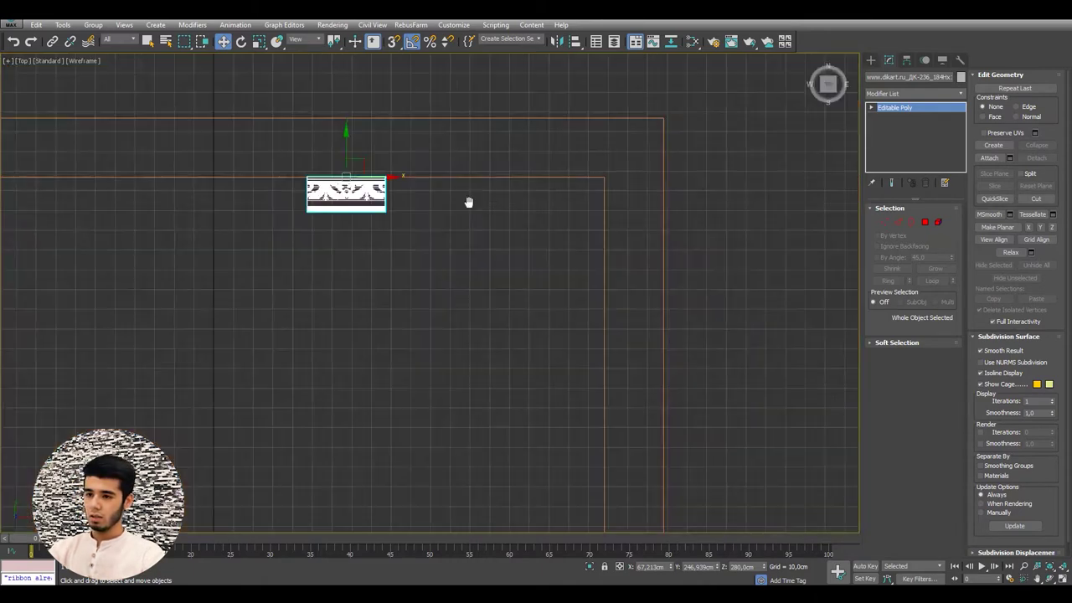
{"action": "scroll", "coordinate": [306, 174], "scroll_direction": "up", "scroll_amount": 8}
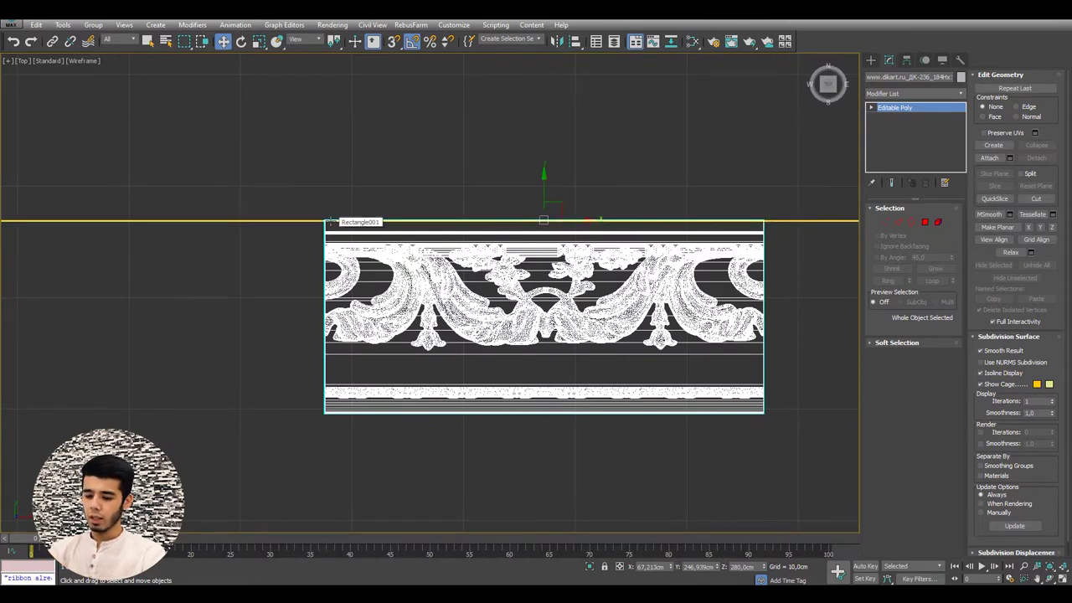
{"action": "key", "text": "f"}
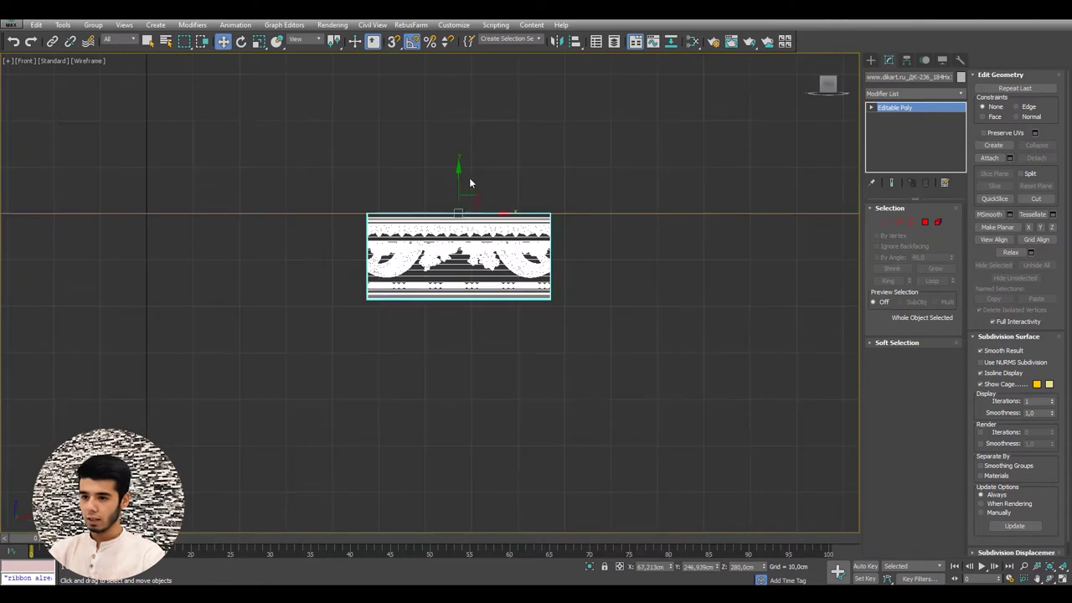
{"action": "scroll", "coordinate": [474, 192], "scroll_direction": "down", "scroll_amount": 4}
{"action": "scroll", "coordinate": [477, 191], "scroll_direction": "up", "scroll_amount": 2}
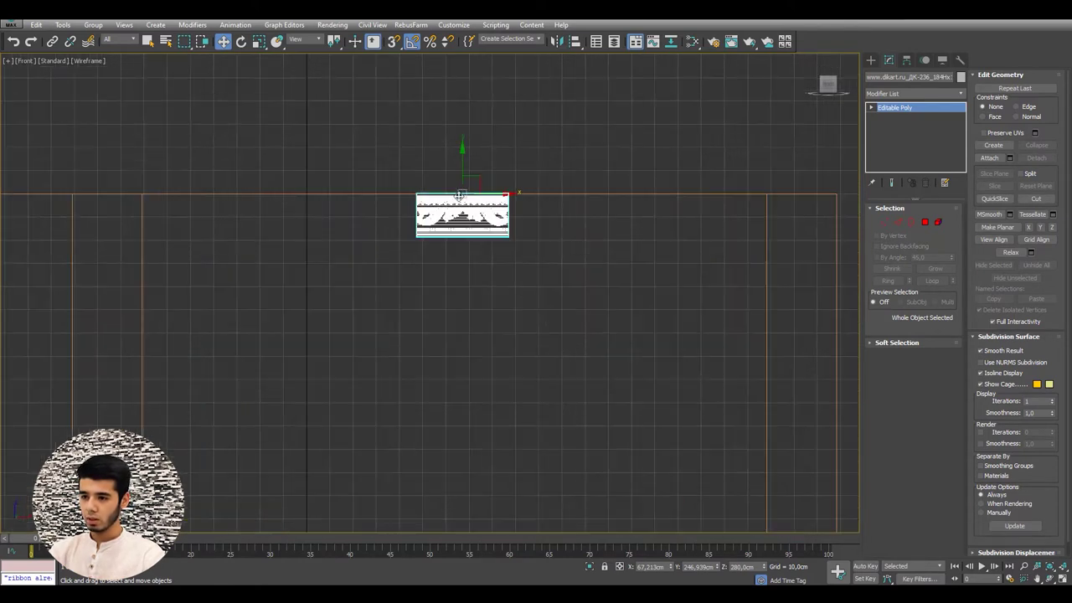
{"action": "key", "text": "t"}
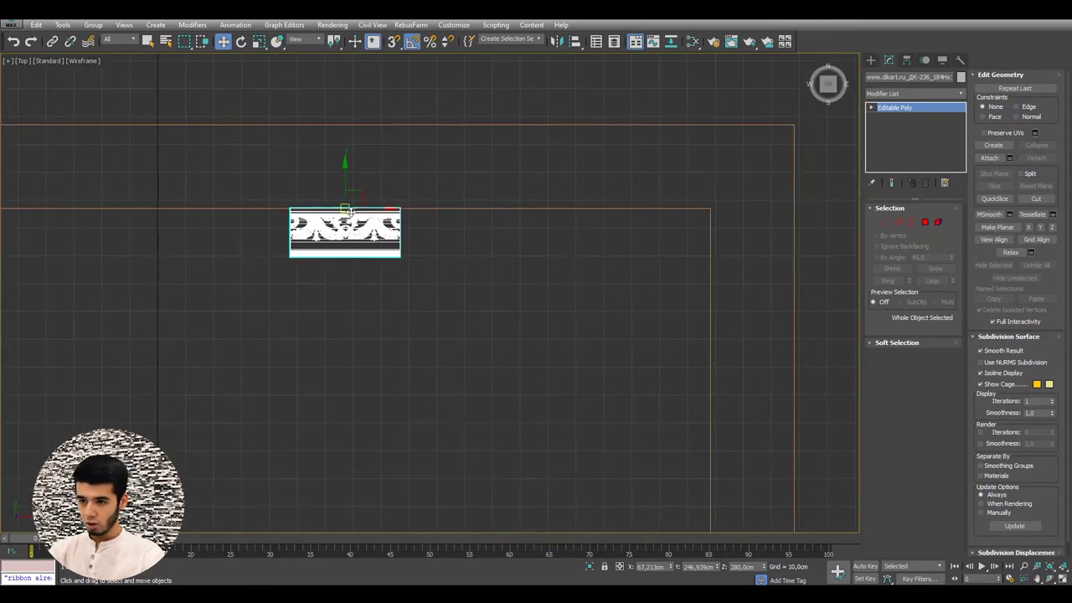
{"action": "key", "text": "z"}
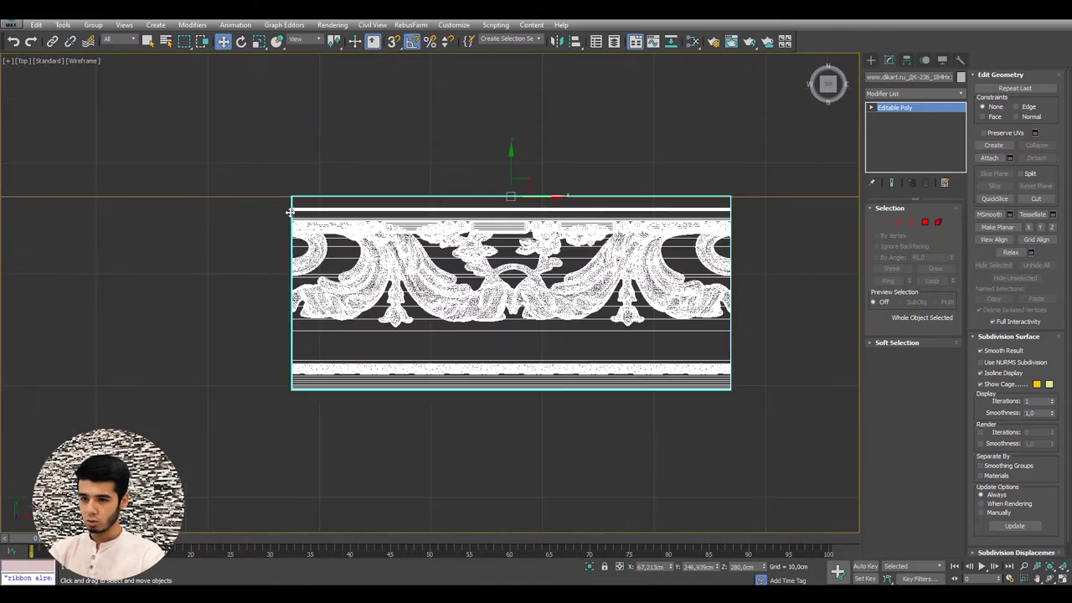
{"action": "key", "text": "s"}
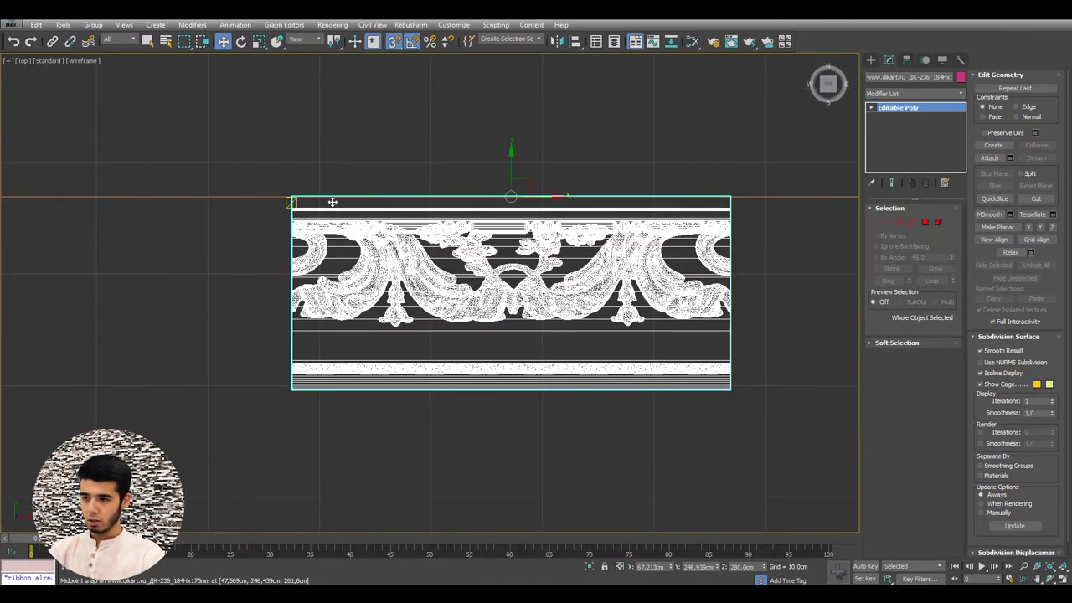
Step: Clone the cornice as 3 instances end to end along X, then select the whole four-piece run
{"action": "left_click_drag", "start_coordinate": [292, 202], "coordinate": [731, 202], "text": "shift"}
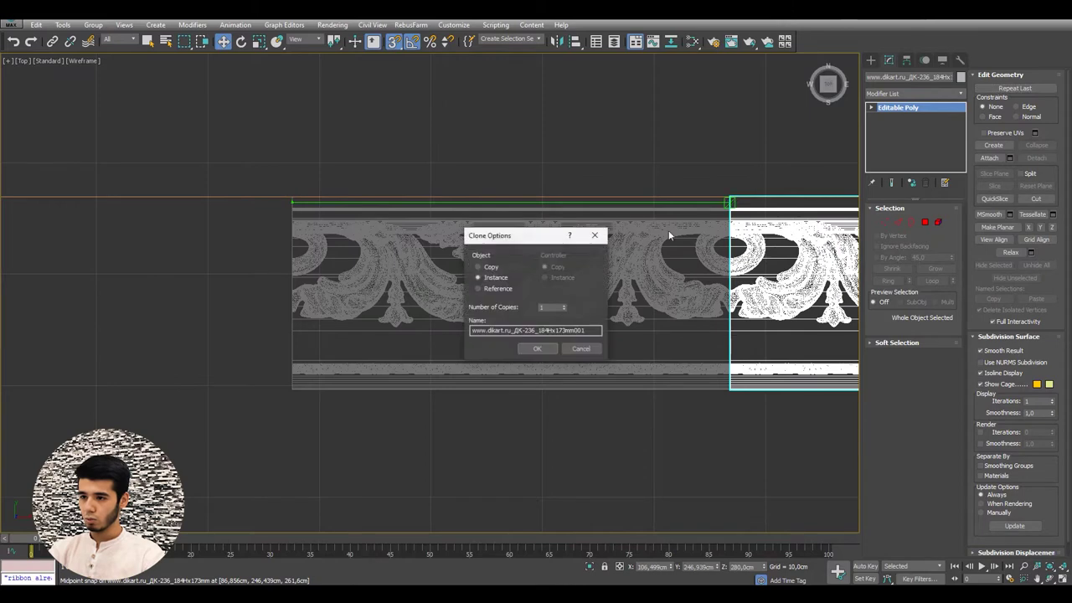
{"action": "left_click", "coordinate": [537, 349]}
{"action": "scroll", "coordinate": [587, 276], "scroll_direction": "down", "scroll_amount": 3}
{"action": "scroll", "coordinate": [654, 241], "scroll_direction": "down", "scroll_amount": 2}
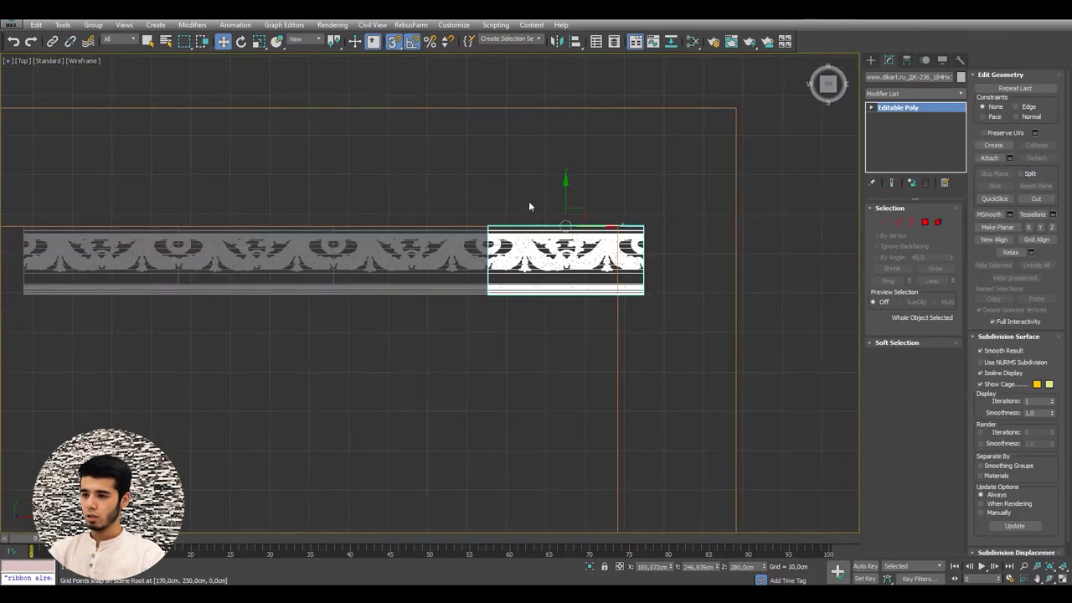
{"action": "key", "text": "p"}
{"action": "mouse_move", "coordinate": [535, 193]}
{"action": "middle_mouse_down", "text": "alt"}
{"action": "mouse_move", "coordinate": [590, 84]}
{"action": "mouse_move", "coordinate": [601, 178]}
{"action": "middle_mouse_up", "text": "alt"}
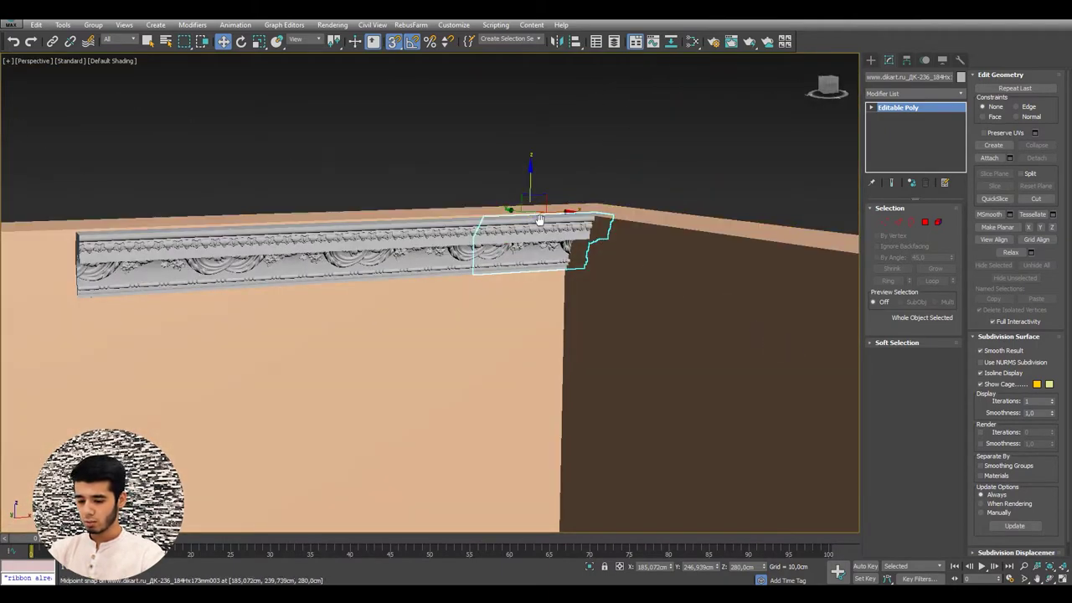
{"action": "key", "text": "t"}
{"action": "scroll", "coordinate": [504, 222], "scroll_direction": "down", "scroll_amount": 2}
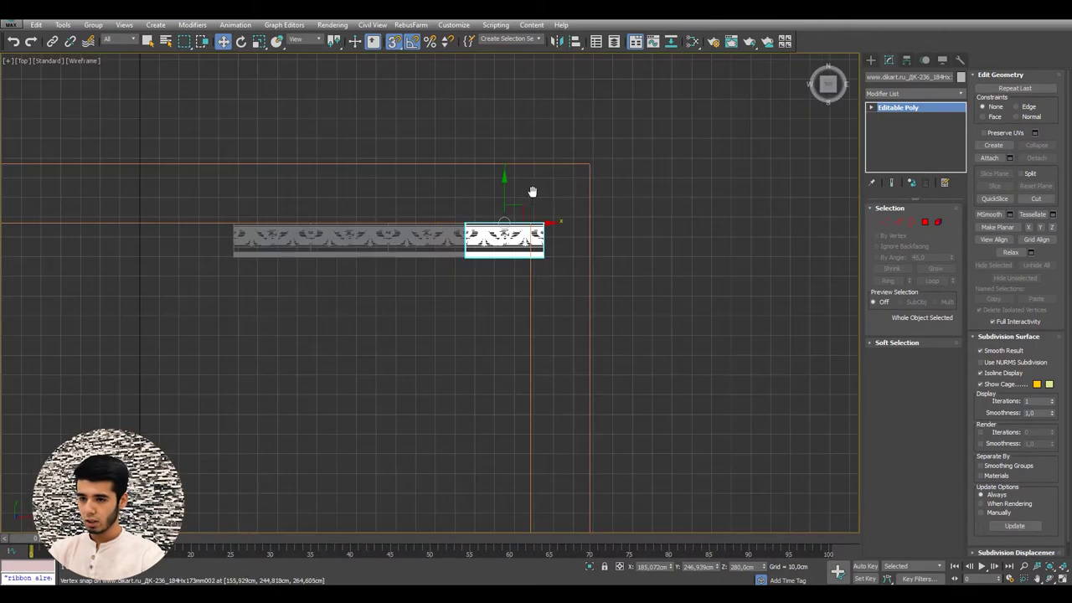
{"action": "left_click", "coordinate": [271, 238], "text": "ctrl"}
{"action": "key", "text": "z"}
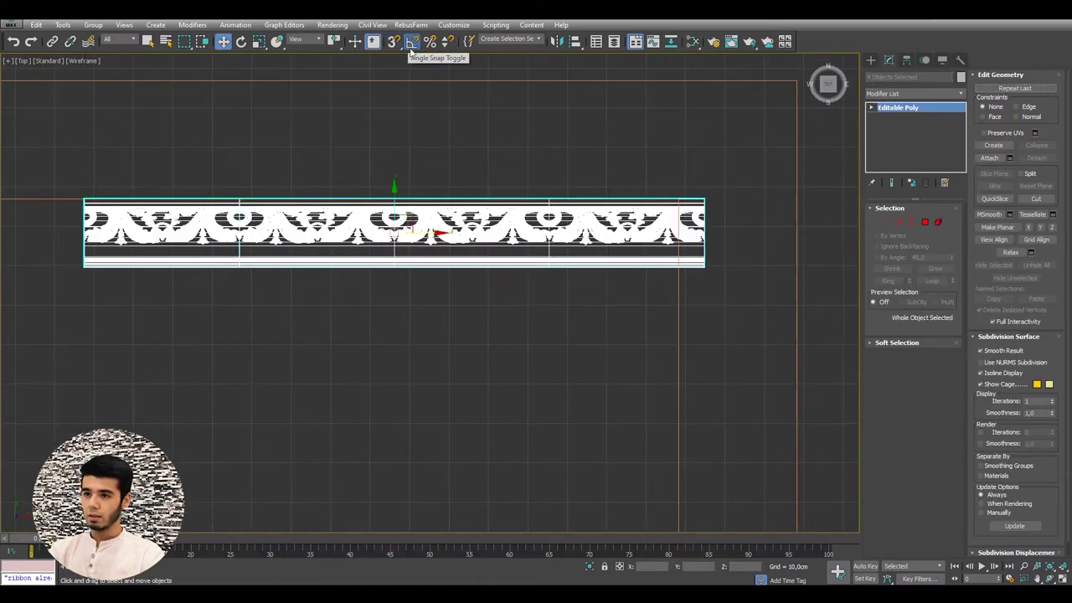
Step: Rotate an instanced copy of the cornice run -90° to follow the adjacent wall
{"action": "key", "text": "e"}
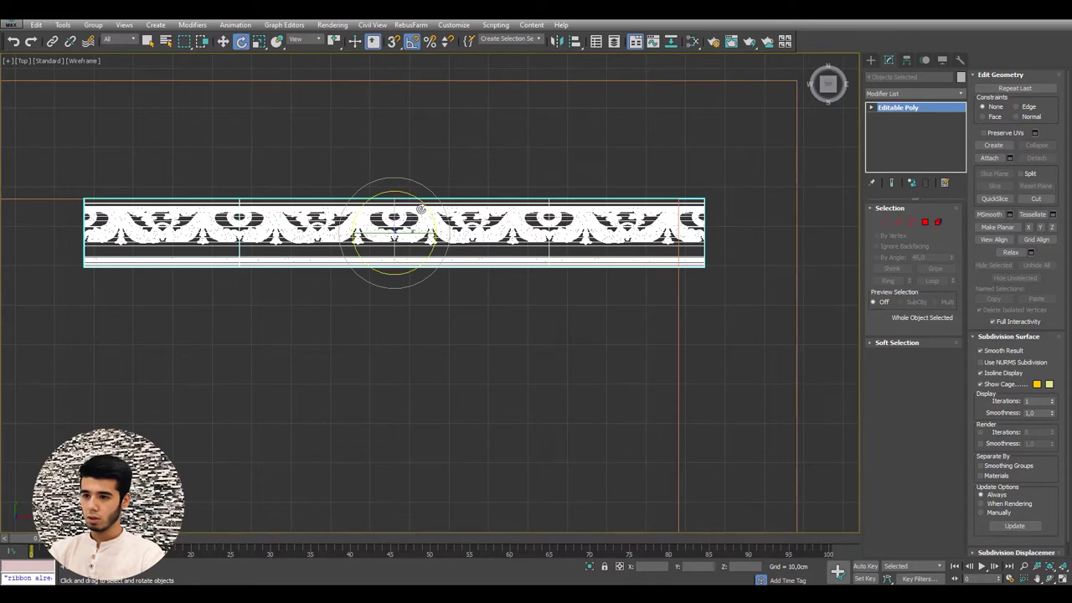
{"action": "left_click_drag", "start_coordinate": [418, 198], "coordinate": [465, 214], "text": "shift"}
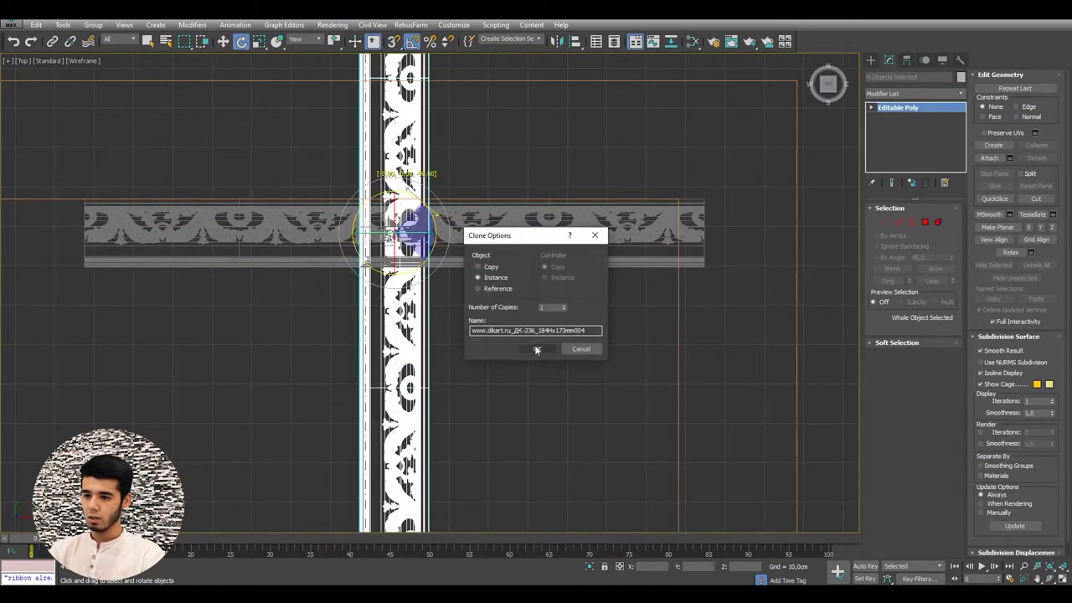
{"action": "left_click", "coordinate": [536, 348]}
Step: Vertex-snap the rotated run so it meets the first run at the room corner
{"action": "key", "text": "w"}
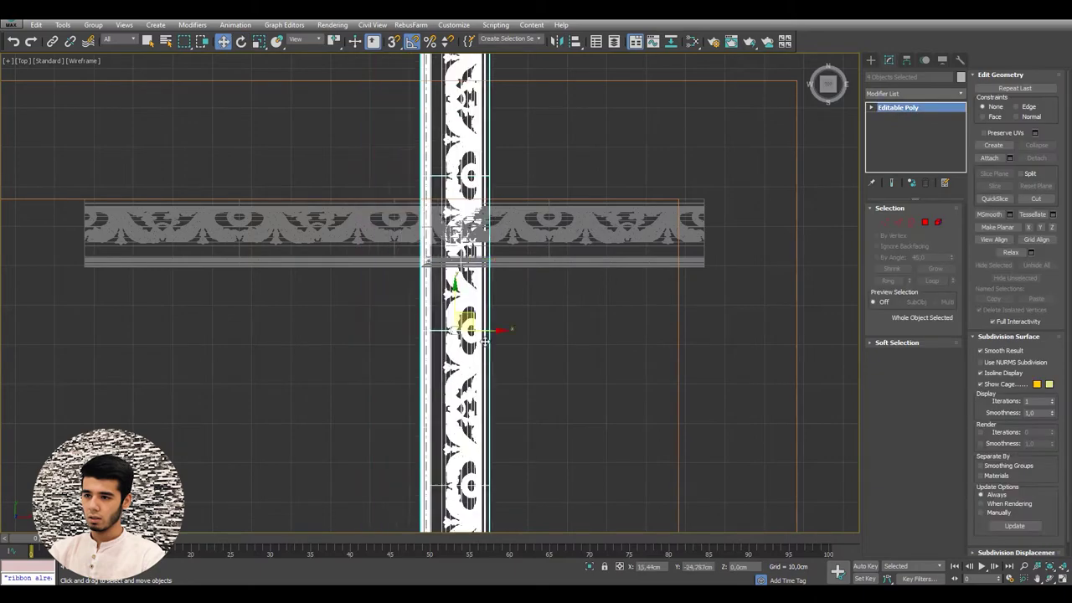
{"action": "left_click_drag", "start_coordinate": [408, 216], "coordinate": [491, 395]}
{"action": "scroll", "coordinate": [502, 96], "scroll_direction": "up", "scroll_amount": 3}
{"action": "key", "text": "s"}
{"action": "mouse_move", "coordinate": [539, 116]}
{"action": "left_mouse_down"}
{"action": "mouse_move", "coordinate": [506, 243]}
{"action": "mouse_move", "coordinate": [514, 235]}
{"action": "left_mouse_up"}
{"action": "scroll", "coordinate": [455, 155], "scroll_direction": "down", "scroll_amount": 6}
{"action": "scroll", "coordinate": [486, 184], "scroll_direction": "up", "scroll_amount": 4}
{"action": "key", "text": "p"}
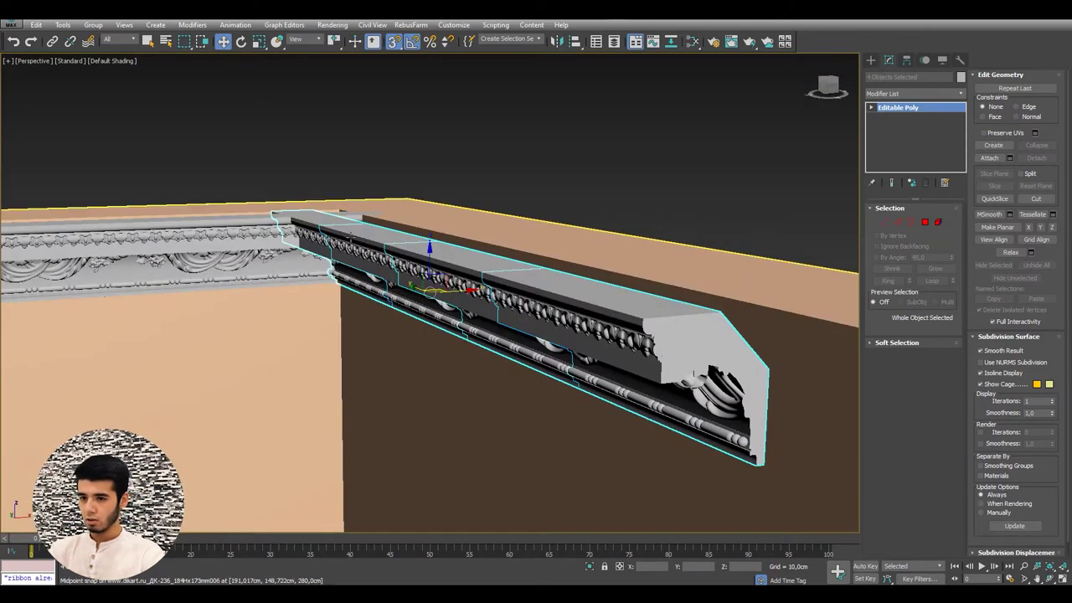
{"action": "mouse_move", "coordinate": [515, 233]}
{"action": "middle_mouse_down", "text": "alt"}
{"action": "mouse_move", "coordinate": [421, 132]}
{"action": "mouse_move", "coordinate": [521, 203]}
{"action": "mouse_move", "coordinate": [455, 176]}
{"action": "middle_mouse_up", "text": "alt"}
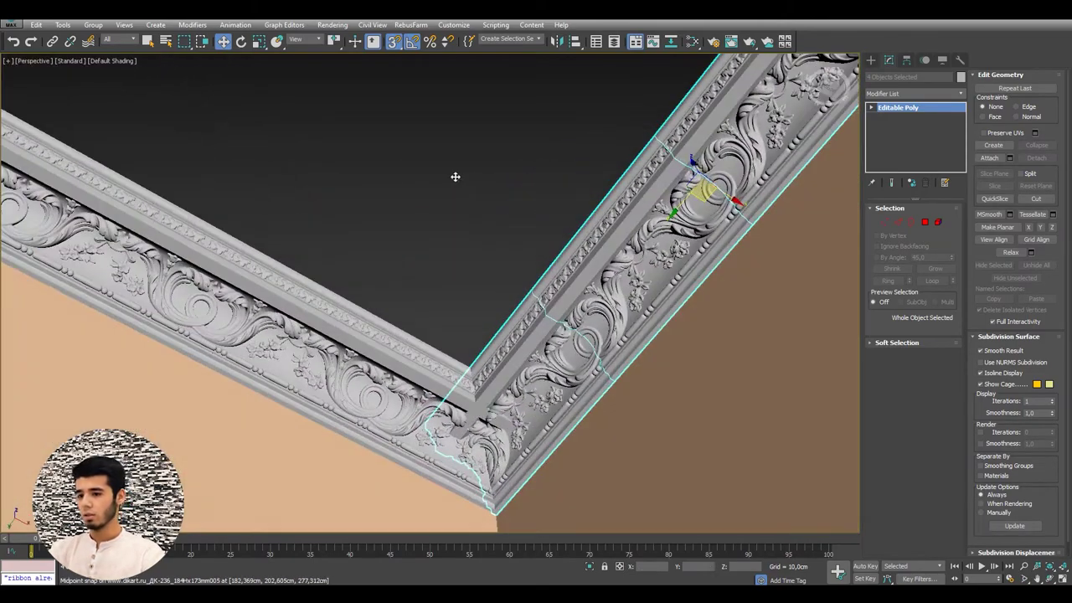
{"action": "mouse_move", "coordinate": [494, 368]}
{"action": "middle_mouse_down", "text": "alt"}
{"action": "mouse_move", "coordinate": [514, 410]}
{"action": "mouse_move", "coordinate": [441, 252]}
{"action": "middle_mouse_up", "text": "alt"}
{"action": "left_click", "coordinate": [441, 252]}
{"action": "scroll", "coordinate": [398, 381], "scroll_direction": "up", "scroll_amount": 1}
{"action": "scroll", "coordinate": [399, 381], "scroll_direction": "up", "scroll_amount": 3}
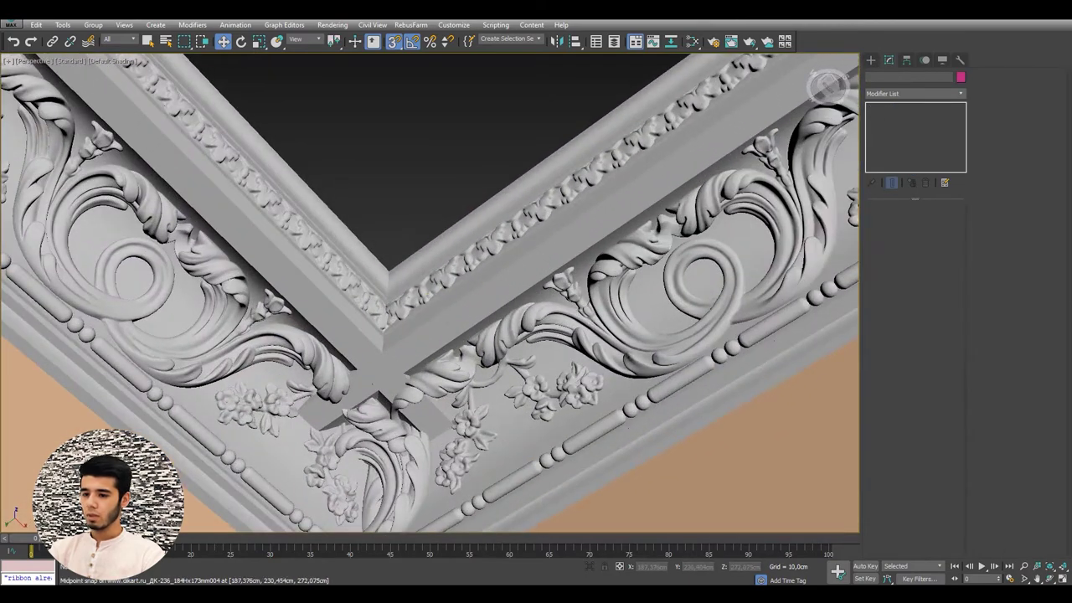
{"action": "middle_click_drag", "start_coordinate": [399, 381], "coordinate": [428, 286], "text": "alt"}
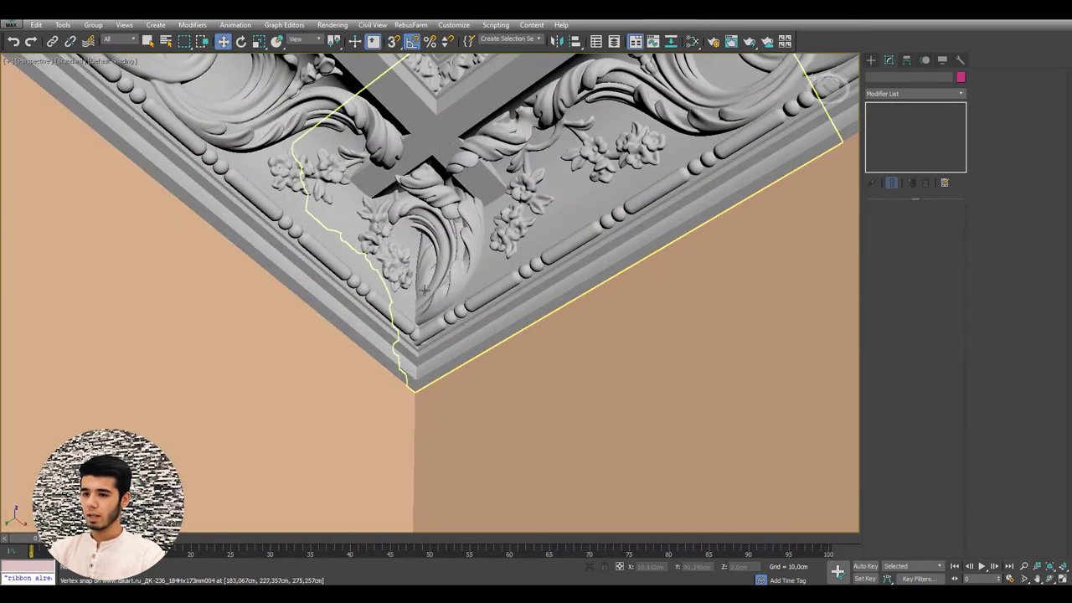
{"action": "scroll", "coordinate": [452, 227], "scroll_direction": "up", "scroll_amount": 1}
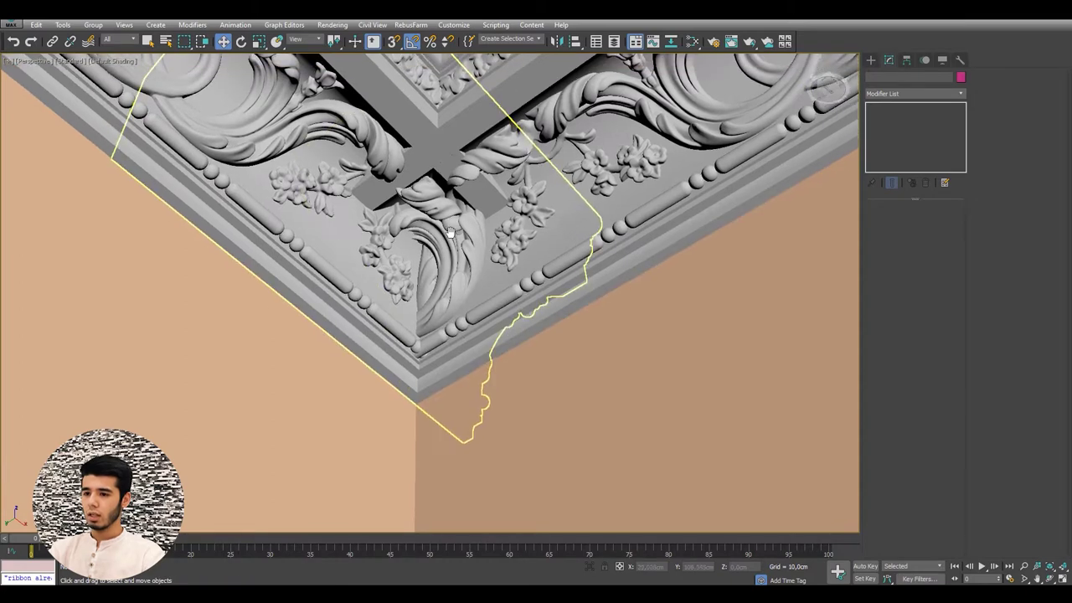
{"action": "scroll", "coordinate": [451, 227], "scroll_direction": "up", "scroll_amount": 2}
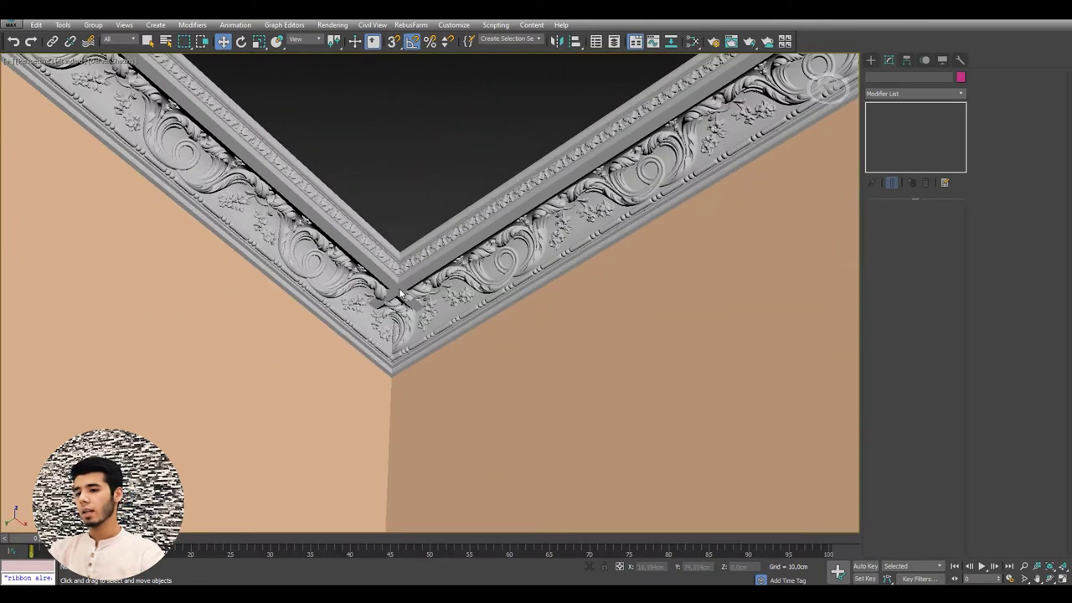
{"action": "mouse_move", "coordinate": [478, 201]}
{"action": "middle_mouse_down", "text": "alt"}
{"action": "mouse_move", "coordinate": [393, 288]}
{"action": "mouse_move", "coordinate": [421, 275]}
{"action": "middle_mouse_up", "text": "alt"}
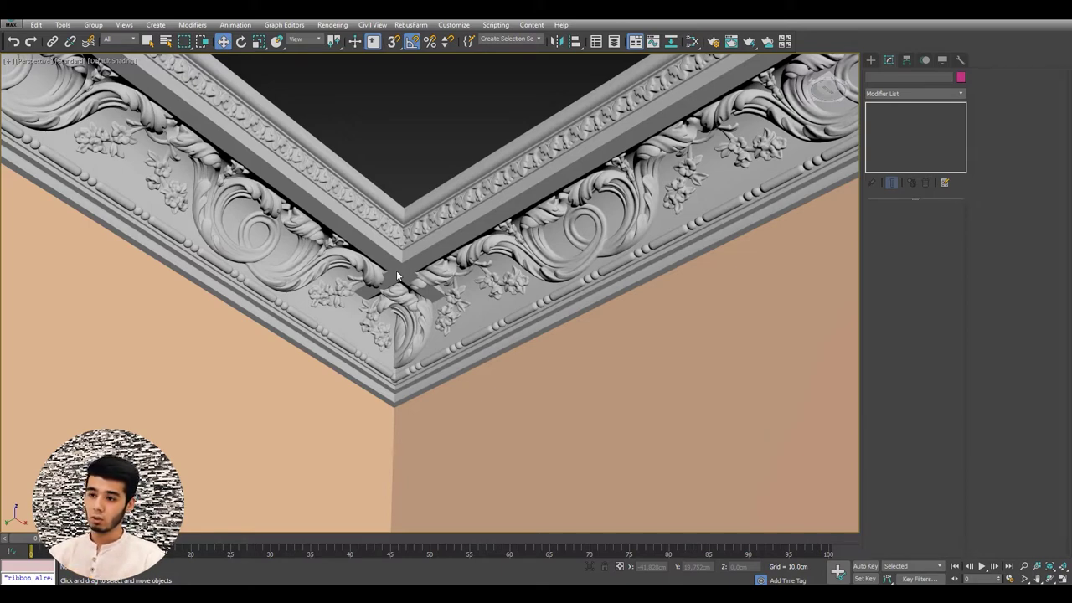
Step: Delete the cornice piece at the room corner
{"action": "left_click", "coordinate": [397, 272]}
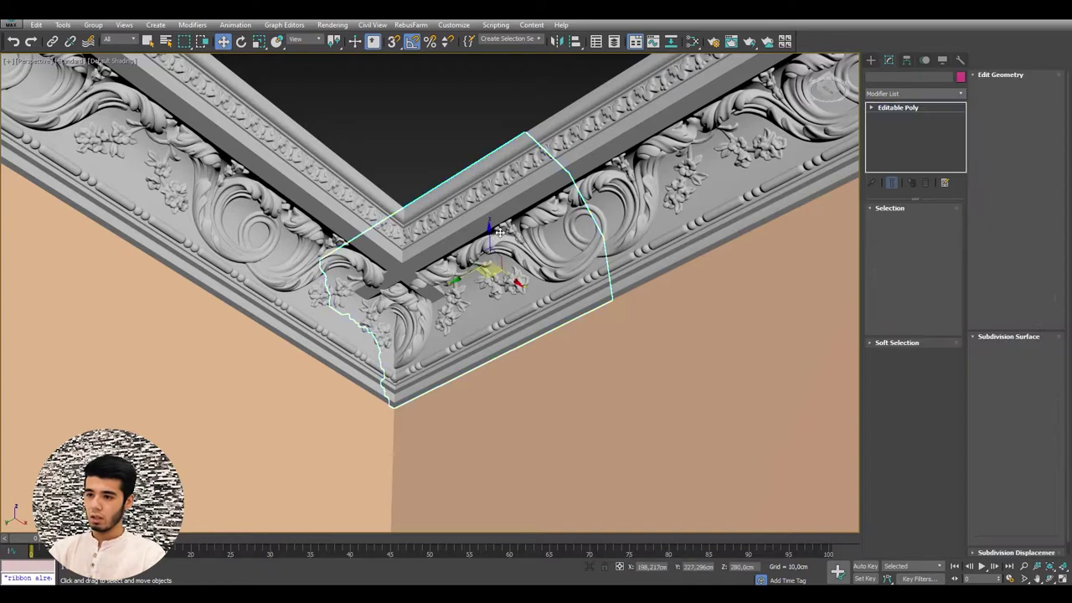
{"action": "scroll", "coordinate": [499, 231], "scroll_direction": "down", "scroll_amount": 10}
{"action": "middle_click_drag", "start_coordinate": [509, 292], "coordinate": [505, 306], "text": "alt"}
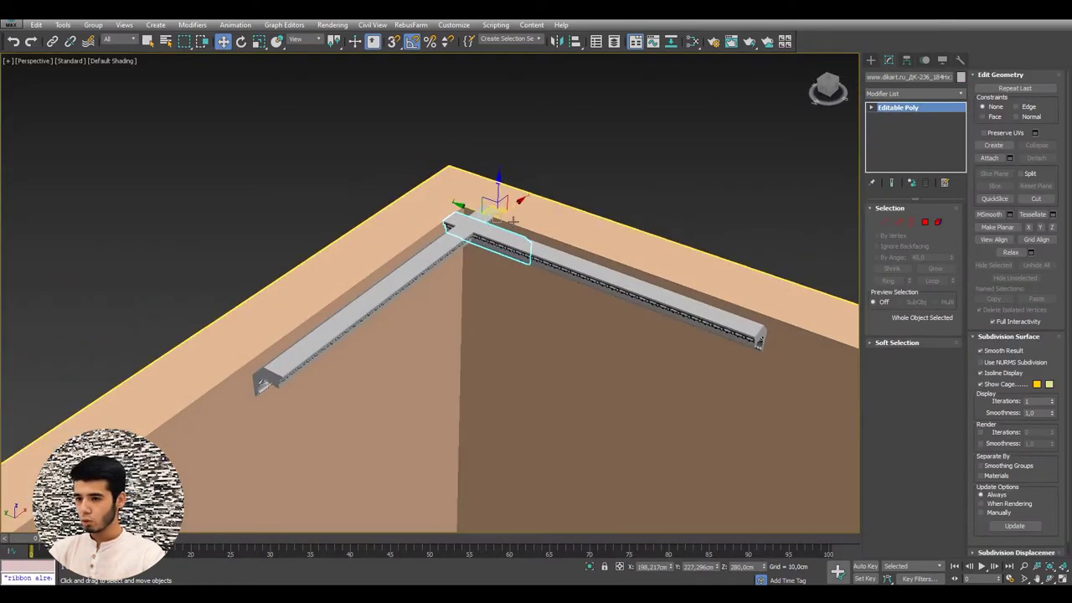
{"action": "scroll", "coordinate": [513, 220], "scroll_direction": "up", "scroll_amount": 5}
{"action": "middle_click_drag", "start_coordinate": [502, 228], "coordinate": [475, 242], "text": "alt"}
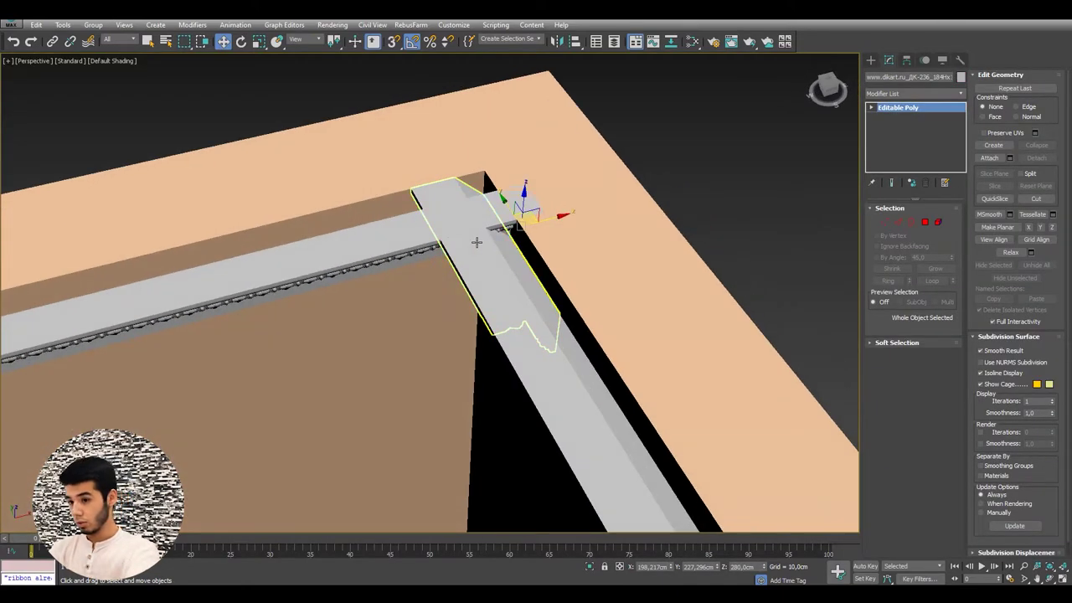
{"action": "key", "text": "Delete"}
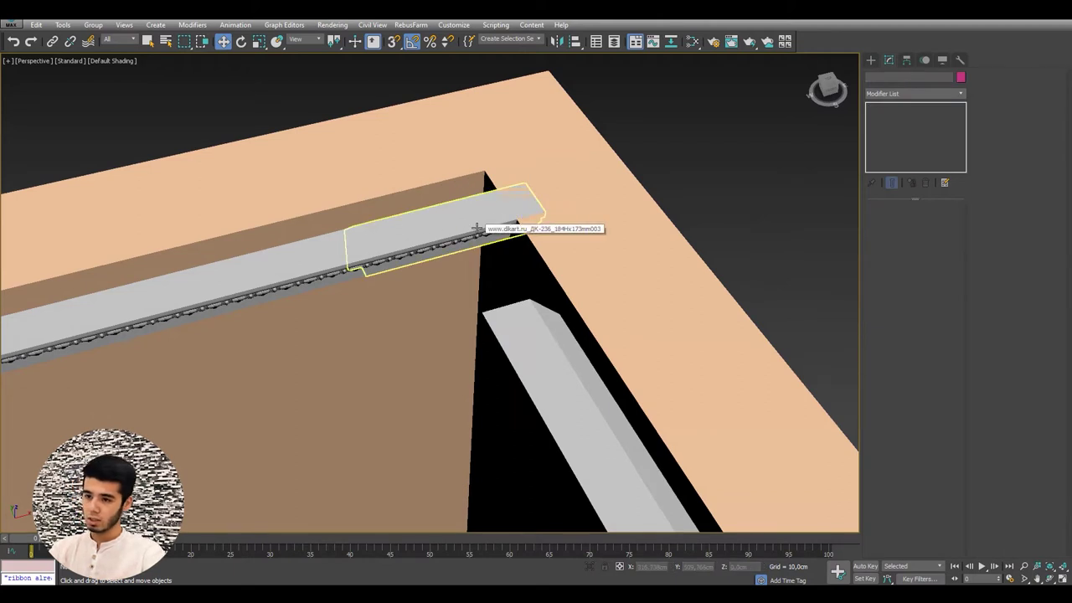
Step: Make the adjacent cornice piece's Editable Poly unique from its instances
{"action": "left_click", "coordinate": [476, 228]}
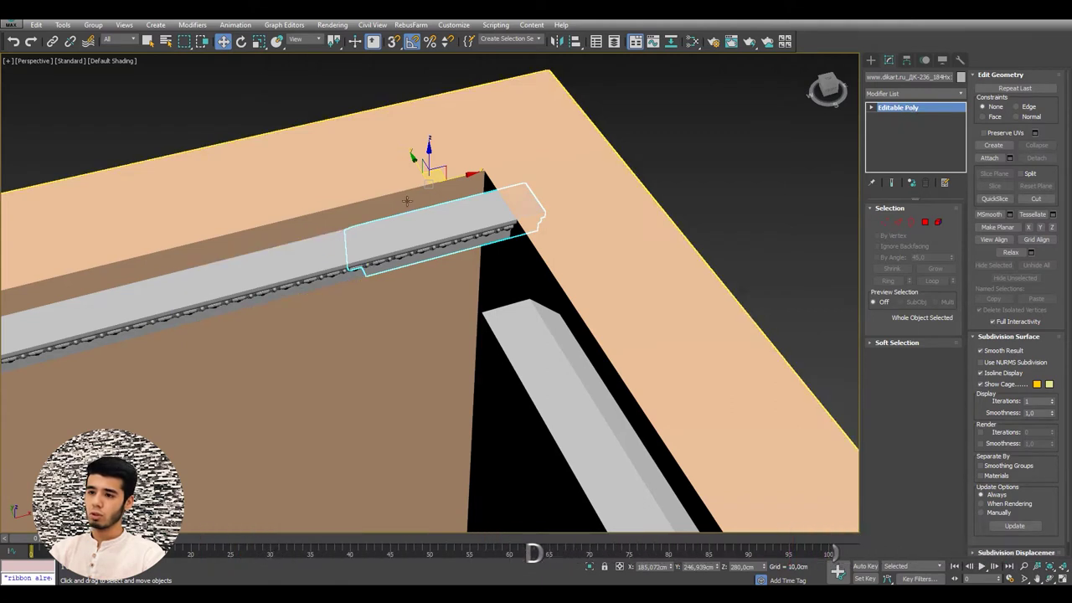
{"action": "middle_click_drag", "start_coordinate": [447, 215], "coordinate": [654, 169]}
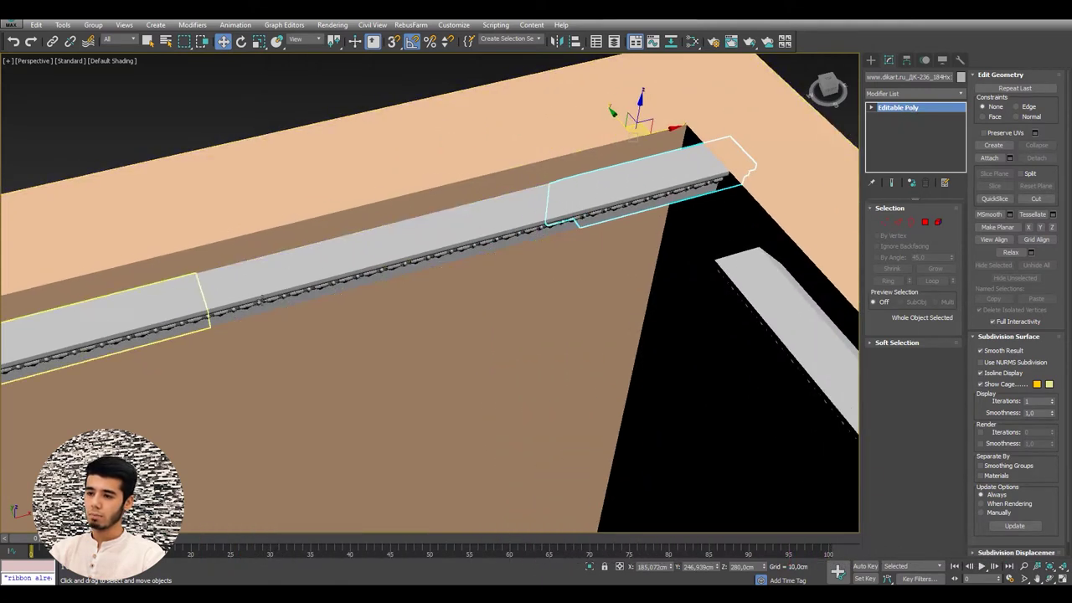
{"action": "right_click", "coordinate": [910, 111]}
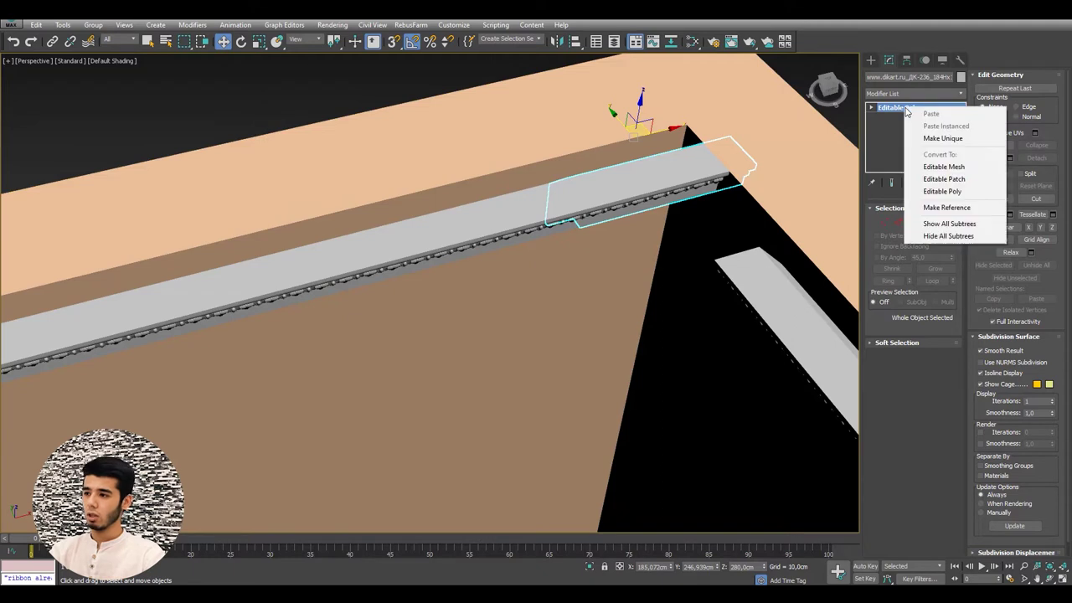
{"action": "left_click", "coordinate": [919, 139]}
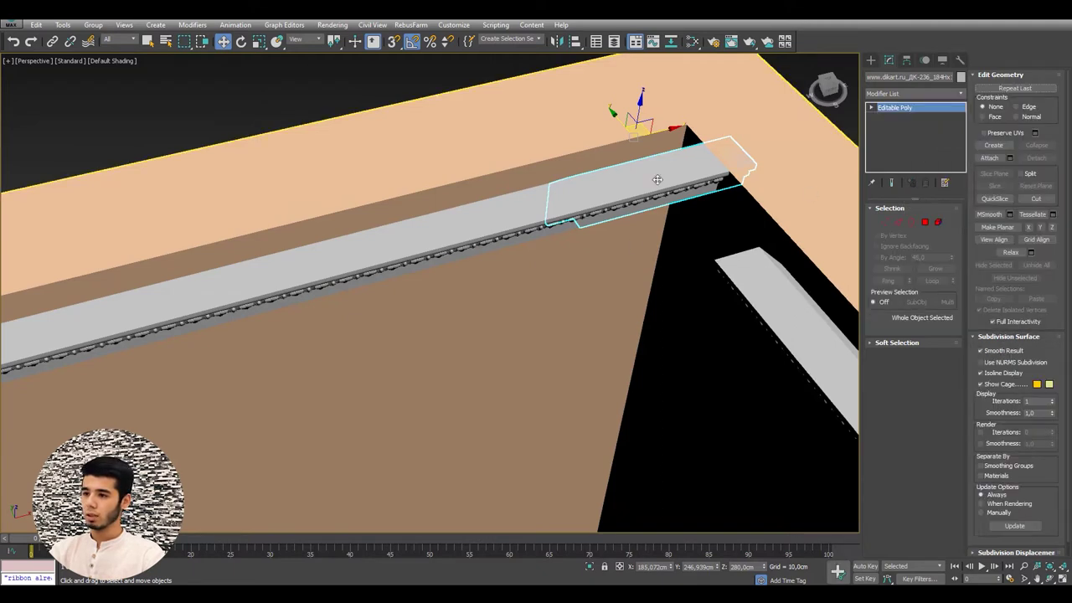
{"action": "middle_click_drag", "start_coordinate": [846, 142], "coordinate": [766, 150]}
Step: Add a Symmetry modifier to the corner cornice piece
{"action": "left_click", "coordinate": [897, 93]}
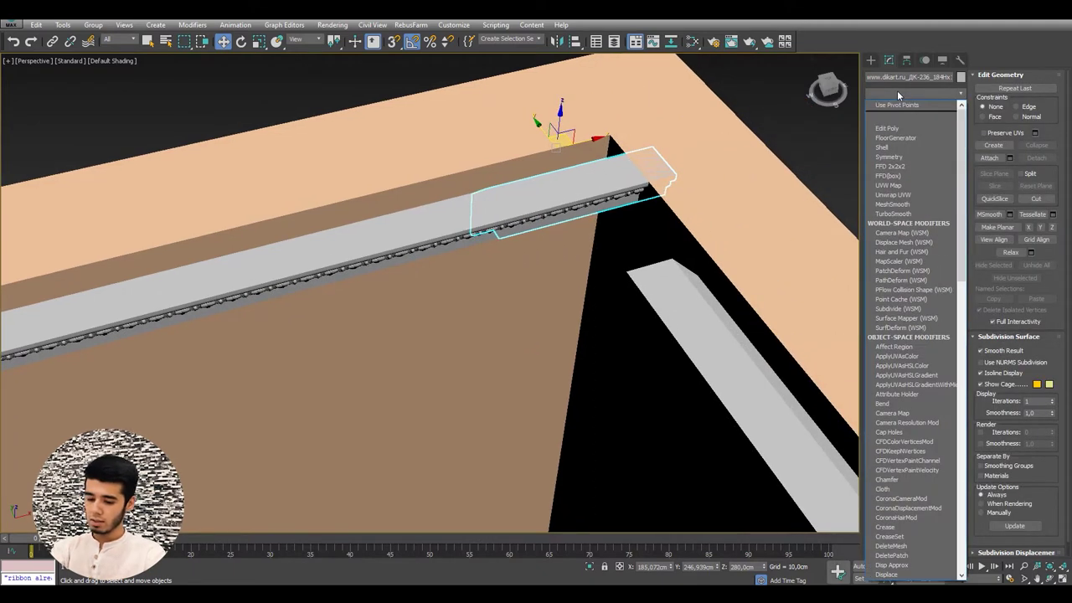
{"action": "type", "text": "sym"}
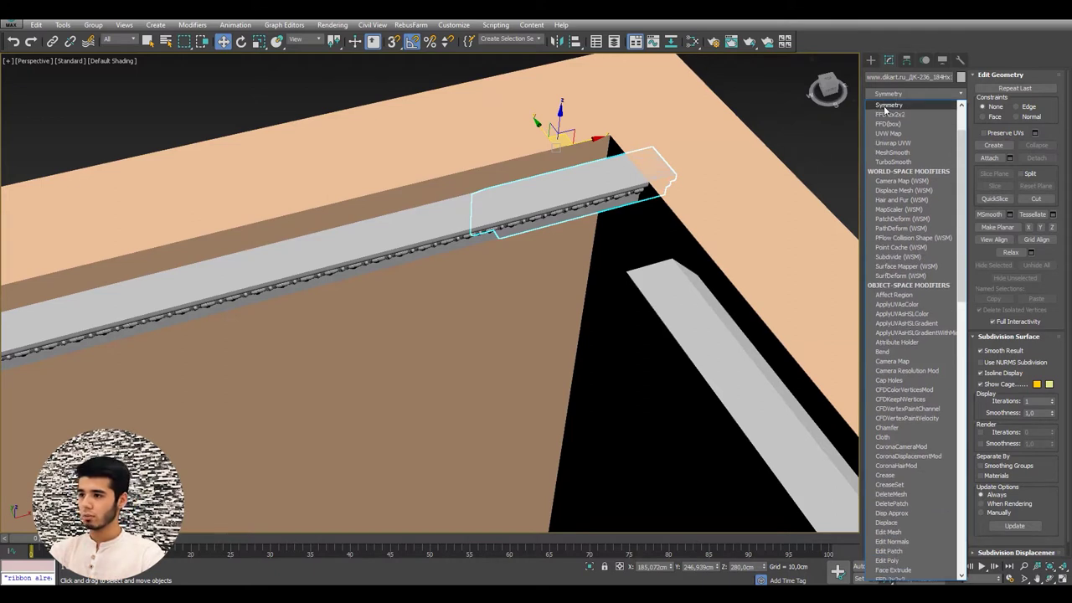
{"action": "left_click", "coordinate": [885, 109]}
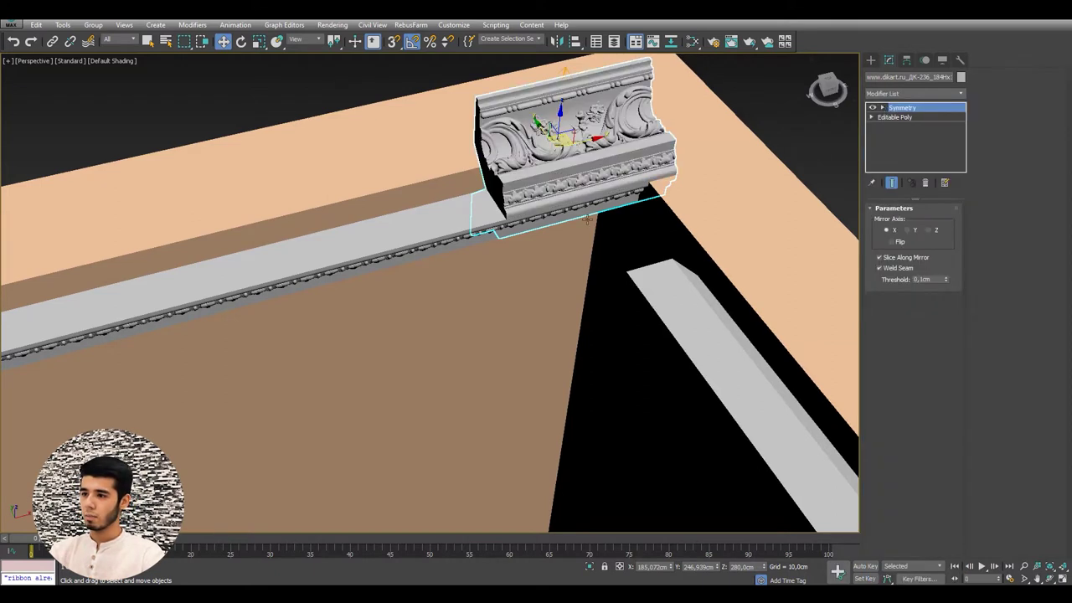
{"action": "scroll", "coordinate": [486, 178], "scroll_direction": "up", "scroll_amount": 2}
{"action": "mouse_move", "coordinate": [486, 178]}
{"action": "middle_mouse_down", "text": "alt"}
{"action": "mouse_move", "coordinate": [514, 131]}
{"action": "mouse_move", "coordinate": [492, 156]}
{"action": "middle_mouse_up", "text": "alt"}
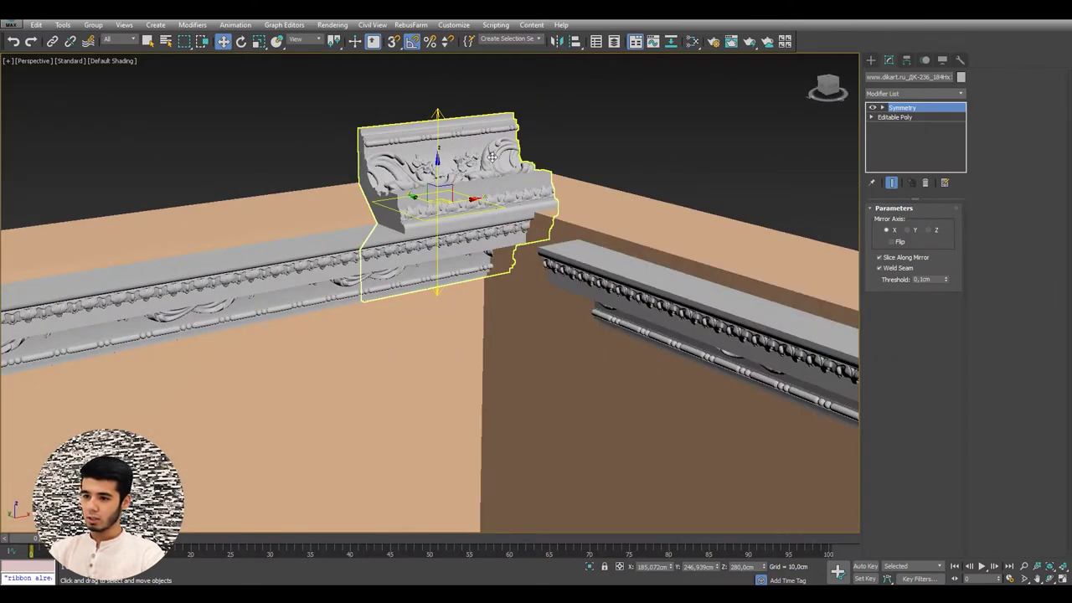
Step: Isolate the cornice piece with Alt+Q and disable the Symmetry modifier
{"action": "key", "text": "alt+q"}
{"action": "mouse_move", "coordinate": [414, 379]}
{"action": "middle_mouse_down", "text": "alt"}
{"action": "mouse_move", "coordinate": [531, 338]}
{"action": "mouse_move", "coordinate": [518, 342]}
{"action": "middle_mouse_up", "text": "alt"}
{"action": "left_click", "coordinate": [874, 109]}
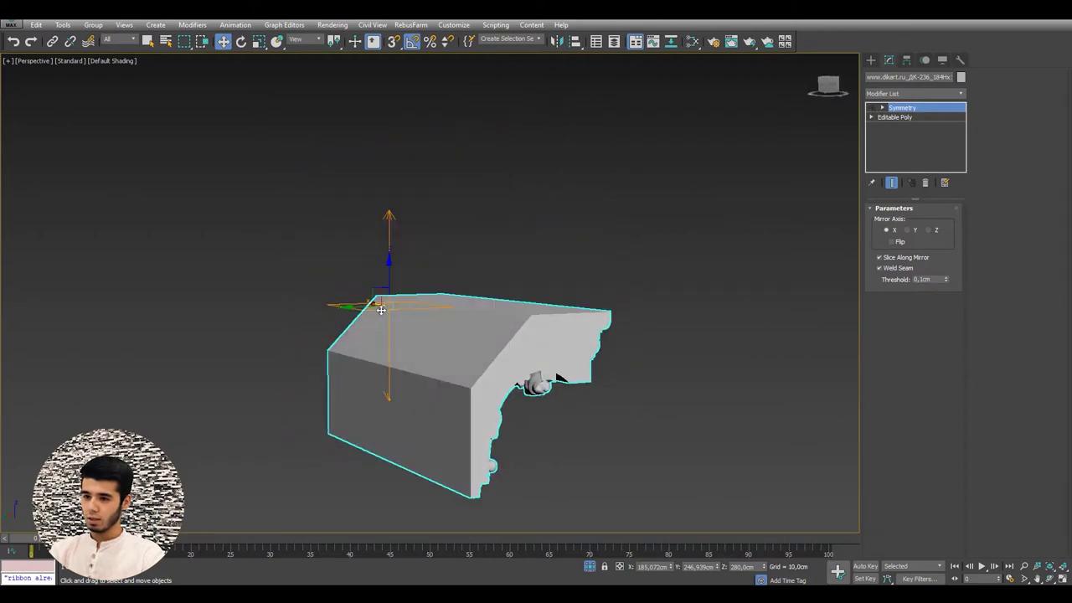
Step: Inspect the unmirrored cornice half from several angles, then re-enable the Symmetry modifier
{"action": "mouse_move", "coordinate": [389, 309]}
{"action": "middle_mouse_down", "text": "alt"}
{"action": "mouse_move", "coordinate": [376, 306]}
{"action": "mouse_move", "coordinate": [388, 229]}
{"action": "middle_mouse_up", "text": "alt"}
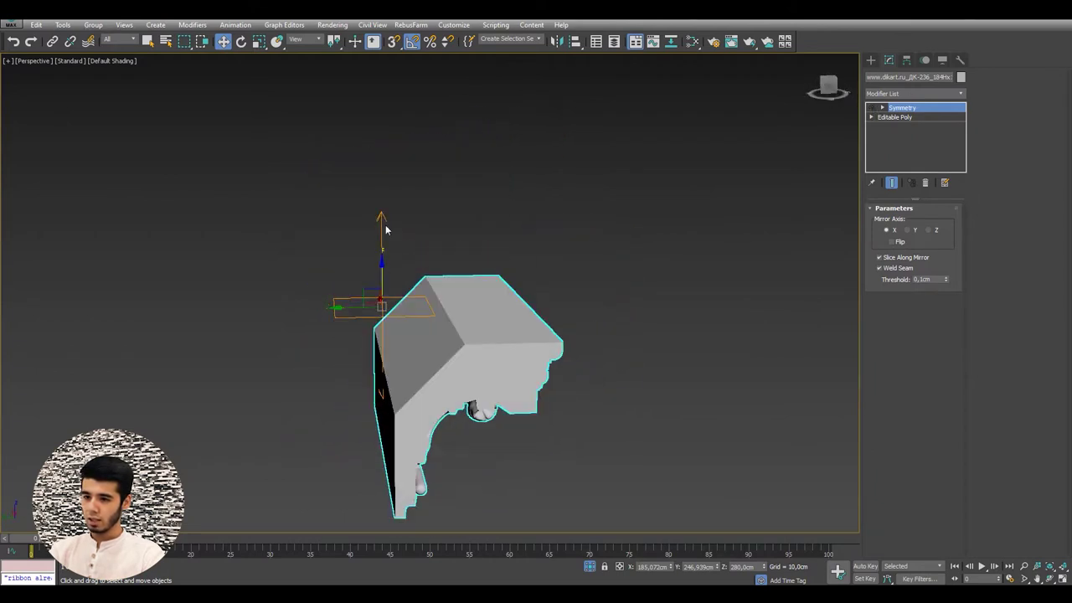
{"action": "mouse_move", "coordinate": [387, 374]}
{"action": "middle_mouse_down", "text": "alt"}
{"action": "mouse_move", "coordinate": [403, 233]}
{"action": "mouse_move", "coordinate": [404, 242]}
{"action": "middle_mouse_up", "text": "alt"}
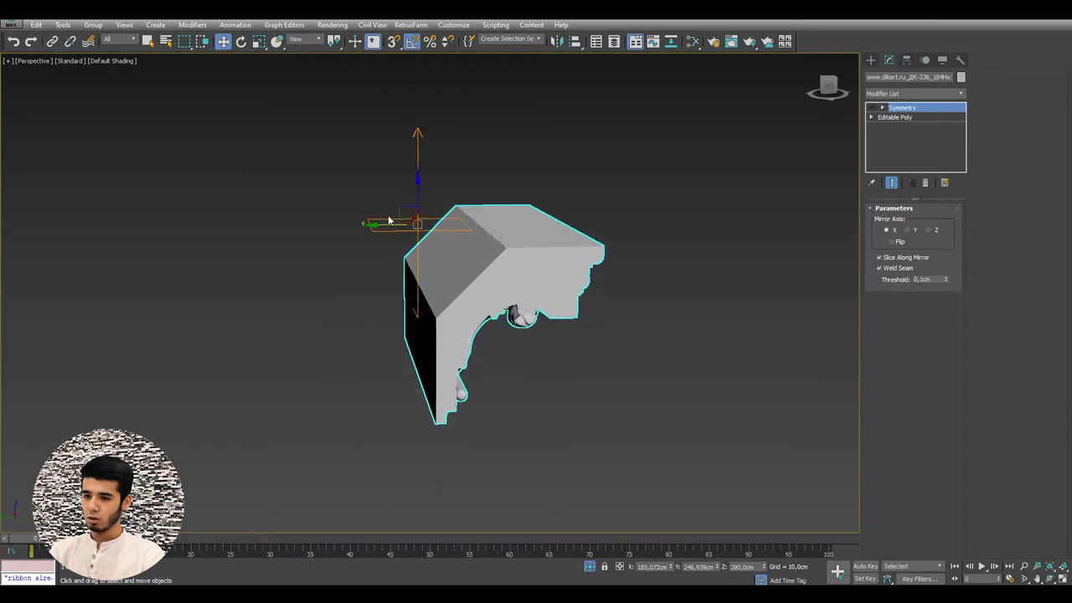
{"action": "mouse_move", "coordinate": [453, 212]}
{"action": "middle_mouse_down", "text": "alt"}
{"action": "mouse_move", "coordinate": [442, 208]}
{"action": "mouse_move", "coordinate": [455, 210]}
{"action": "mouse_move", "coordinate": [444, 226]}
{"action": "middle_mouse_up", "text": "alt"}
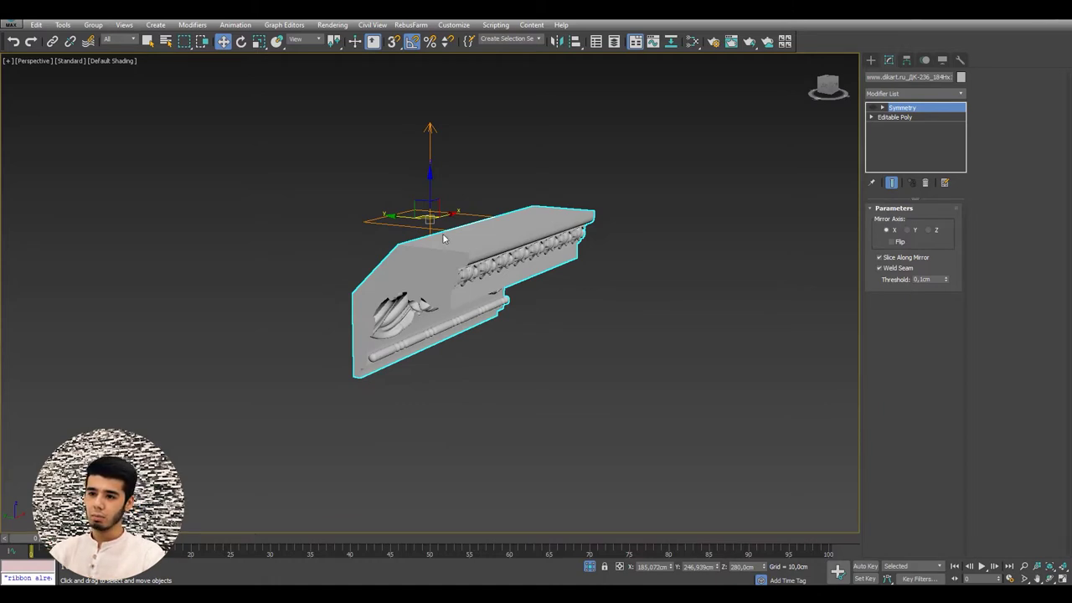
{"action": "mouse_move", "coordinate": [423, 237]}
{"action": "middle_mouse_down", "text": "alt"}
{"action": "mouse_move", "coordinate": [493, 226]}
{"action": "mouse_move", "coordinate": [516, 239]}
{"action": "mouse_move", "coordinate": [485, 227]}
{"action": "mouse_move", "coordinate": [515, 223]}
{"action": "middle_mouse_up", "text": "alt"}
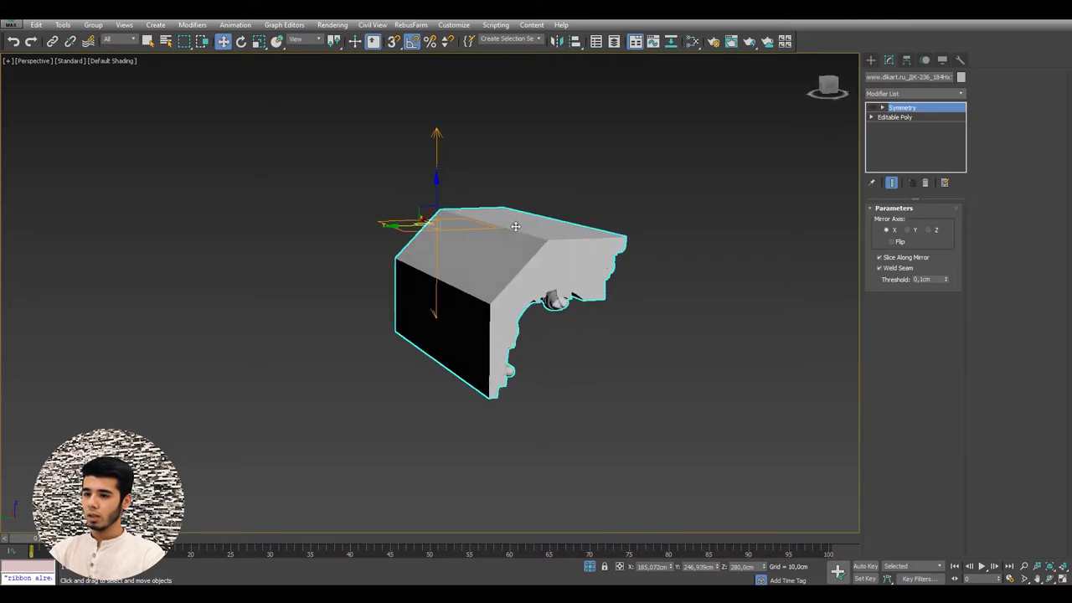
{"action": "left_click", "coordinate": [872, 108]}
{"action": "mouse_move", "coordinate": [720, 154]}
{"action": "middle_mouse_down", "text": "alt"}
{"action": "mouse_move", "coordinate": [591, 206]}
{"action": "mouse_move", "coordinate": [428, 230]}
{"action": "mouse_move", "coordinate": [1021, 241]}
{"action": "middle_mouse_up", "text": "alt"}
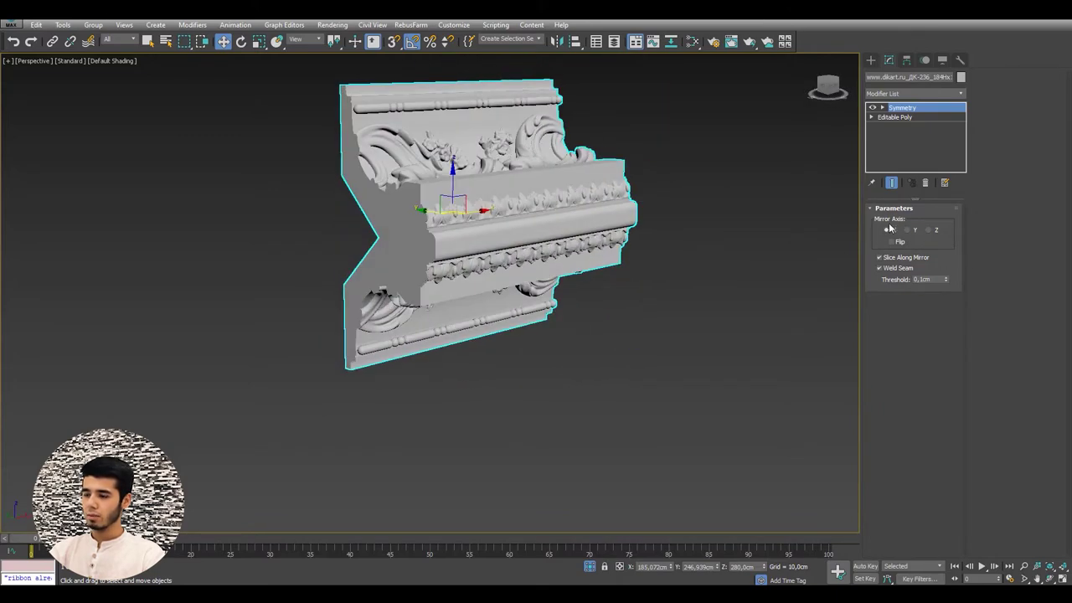
Step: Change the Symmetry mirror axis to Y, then to Z
{"action": "middle_click_drag", "start_coordinate": [657, 237], "coordinate": [511, 247], "text": "alt"}
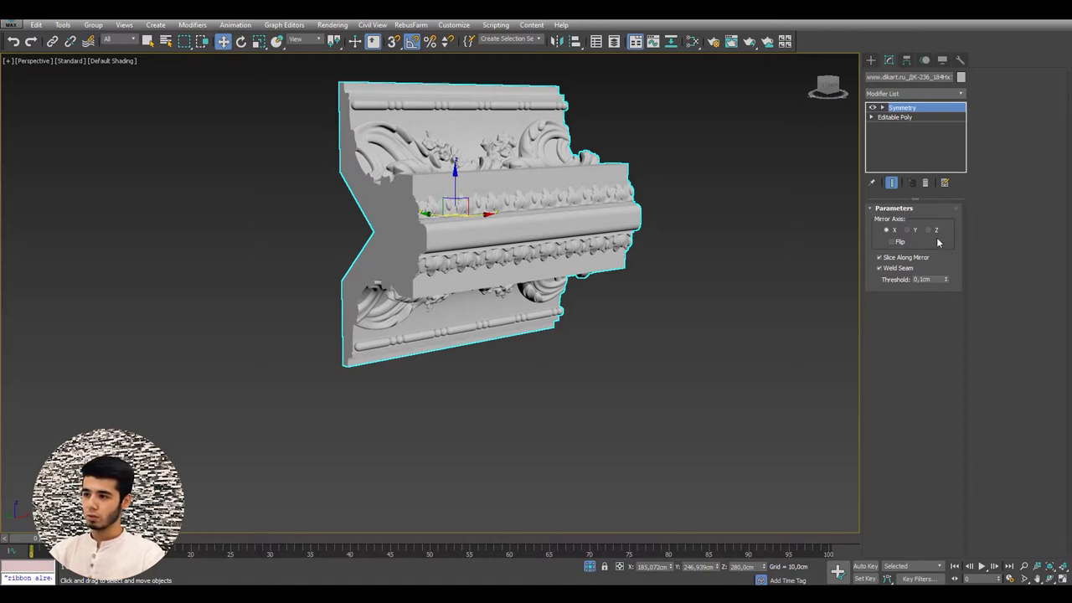
{"action": "left_click", "coordinate": [908, 230]}
{"action": "mouse_move", "coordinate": [596, 256]}
{"action": "middle_mouse_down", "text": "alt"}
{"action": "mouse_move", "coordinate": [505, 234]}
{"action": "mouse_move", "coordinate": [968, 242]}
{"action": "middle_mouse_up", "text": "alt"}
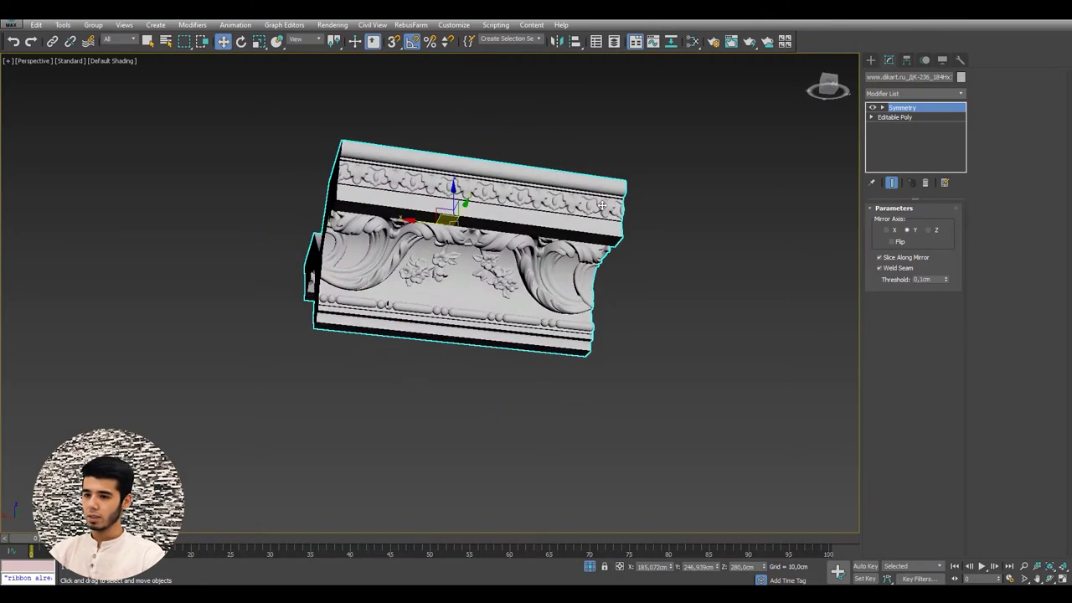
{"action": "left_click", "coordinate": [932, 233]}
{"action": "mouse_move", "coordinate": [463, 240]}
{"action": "middle_mouse_down", "text": "alt"}
{"action": "mouse_move", "coordinate": [337, 230]}
{"action": "mouse_move", "coordinate": [362, 215]}
{"action": "mouse_move", "coordinate": [371, 354]}
{"action": "middle_mouse_up", "text": "alt"}
Step: Slide the Symmetry mirror plane right along X to lengthen the moulding
{"action": "middle_click_drag", "start_coordinate": [624, 249], "coordinate": [559, 190], "text": "alt"}
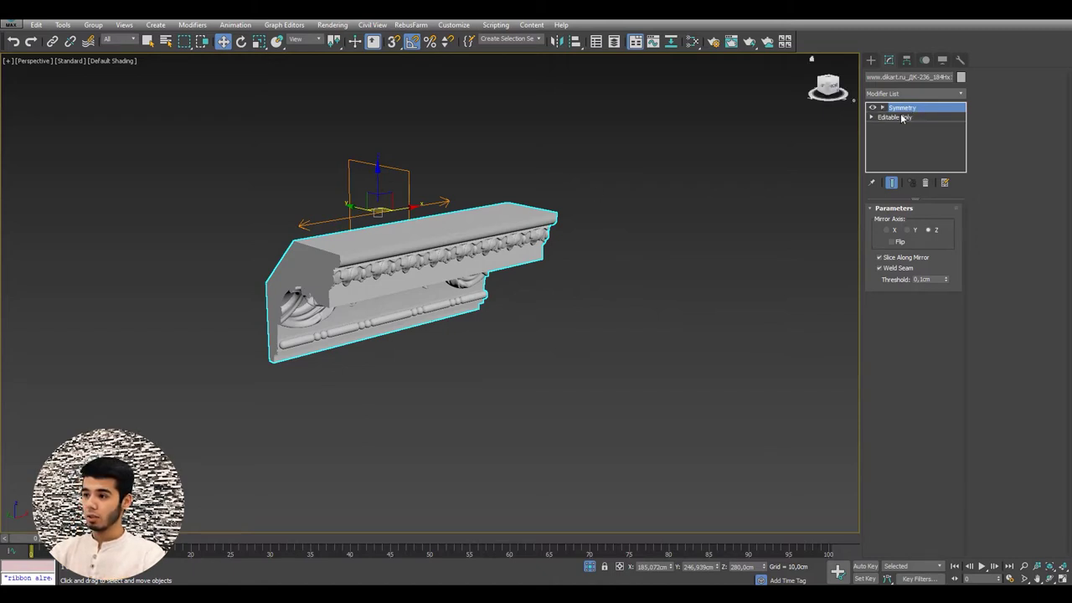
{"action": "middle_click_drag", "start_coordinate": [668, 221], "coordinate": [682, 209]}
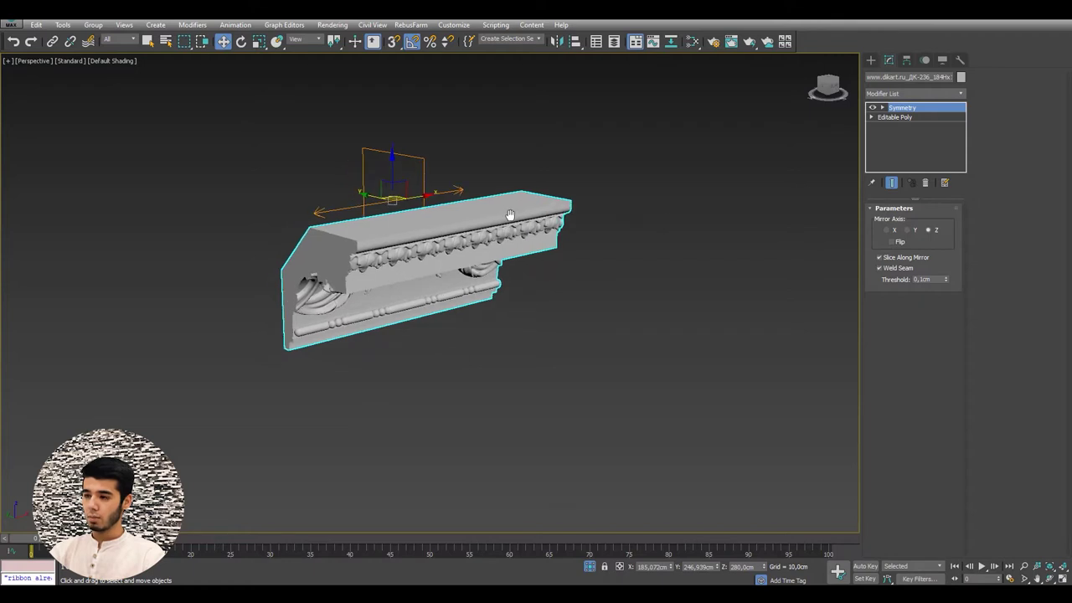
{"action": "left_click", "coordinate": [883, 108]}
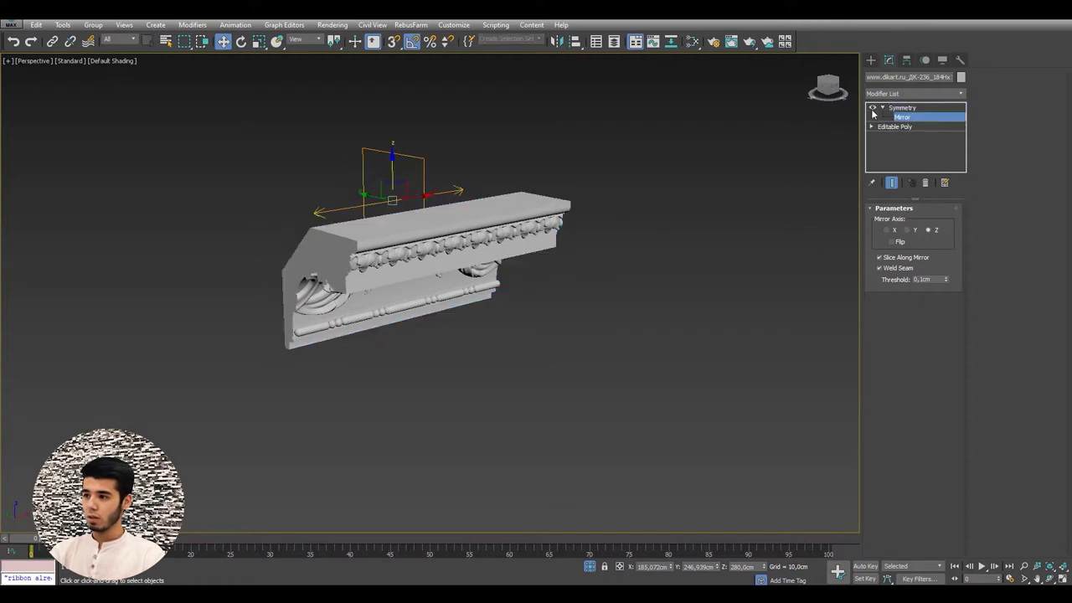
{"action": "left_click", "coordinate": [884, 109]}
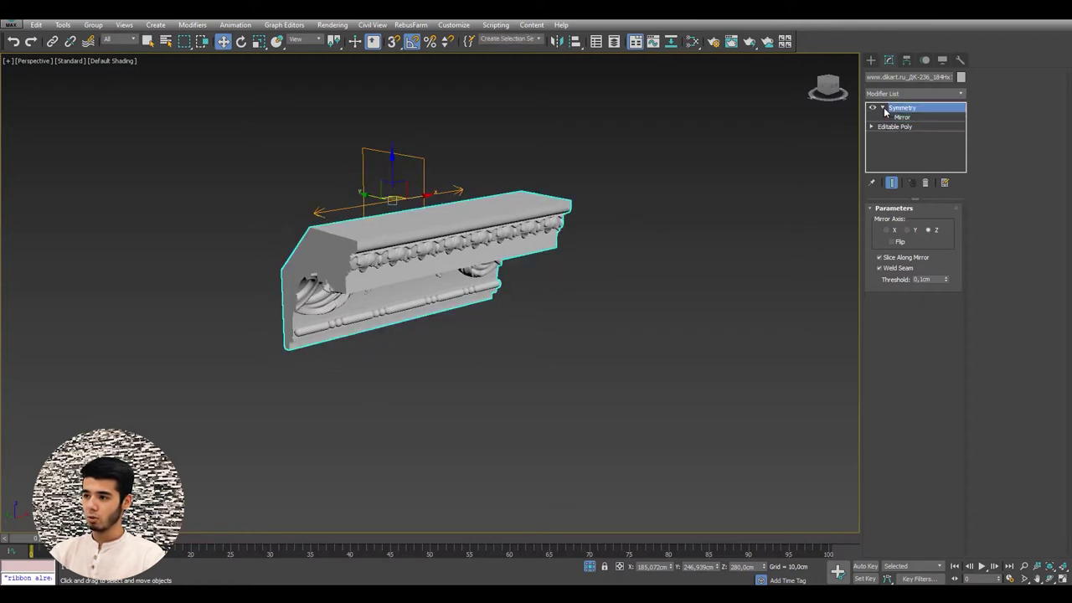
{"action": "middle_click_drag", "start_coordinate": [609, 192], "coordinate": [460, 234], "text": "alt"}
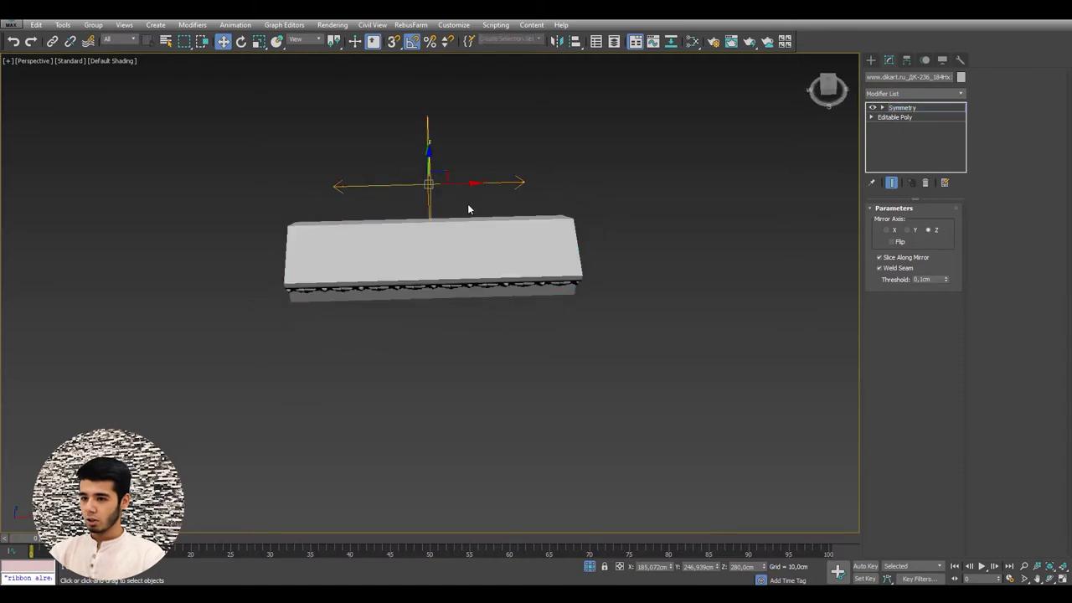
{"action": "mouse_move", "coordinate": [425, 202]}
{"action": "middle_mouse_down", "text": "alt"}
{"action": "mouse_move", "coordinate": [455, 168]}
{"action": "mouse_move", "coordinate": [416, 177]}
{"action": "middle_mouse_up", "text": "alt"}
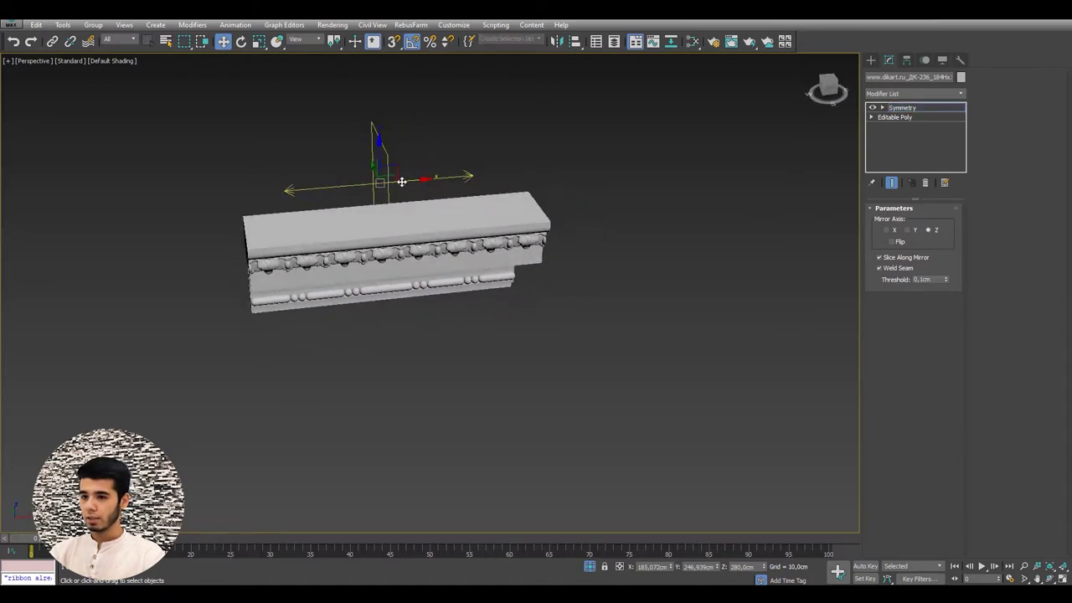
{"action": "left_click_drag", "start_coordinate": [415, 181], "coordinate": [566, 161]}
{"action": "scroll", "coordinate": [563, 151], "scroll_direction": "up", "scroll_amount": 3}
Step: Move the mirrored half back toward the left half and turn on snapping
{"action": "mouse_move", "coordinate": [563, 151]}
{"action": "middle_mouse_down", "text": "alt"}
{"action": "mouse_move", "coordinate": [572, 106]}
{"action": "mouse_move", "coordinate": [586, 106]}
{"action": "mouse_move", "coordinate": [466, 269]}
{"action": "mouse_move", "coordinate": [457, 213]}
{"action": "mouse_move", "coordinate": [473, 286]}
{"action": "middle_mouse_up", "text": "alt"}
{"action": "scroll", "coordinate": [586, 107], "scroll_direction": "down", "scroll_amount": 2}
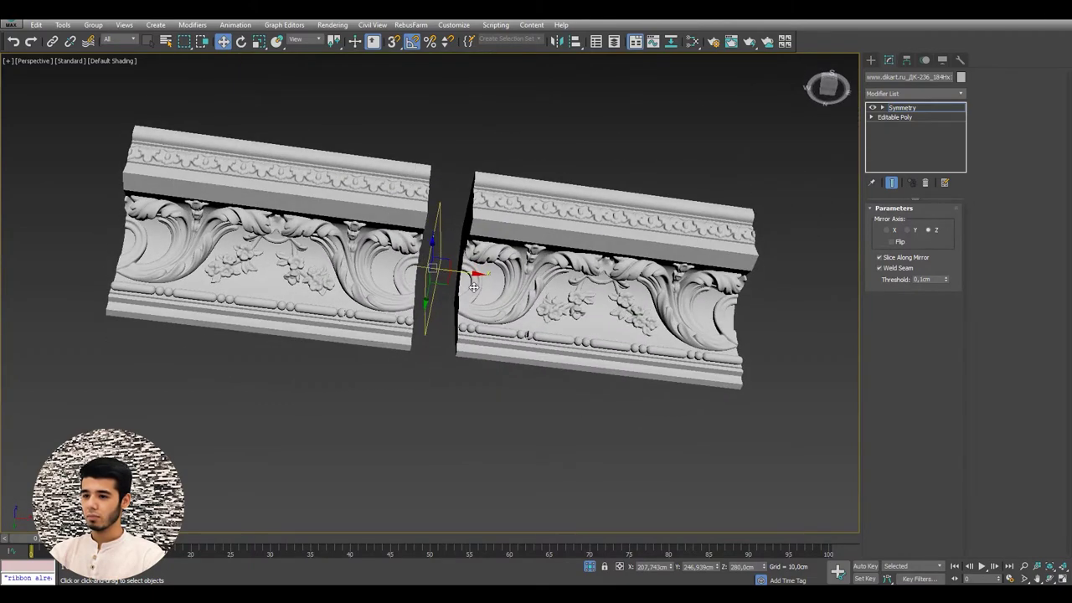
{"action": "left_click_drag", "start_coordinate": [462, 273], "coordinate": [443, 212]}
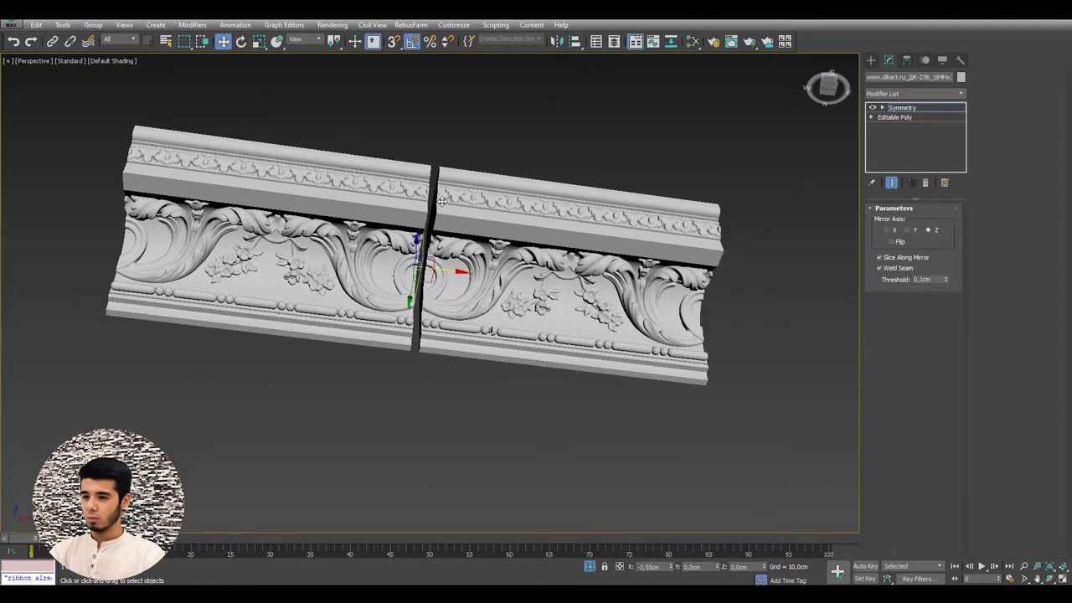
{"action": "scroll", "coordinate": [442, 212], "scroll_direction": "up", "scroll_amount": 4}
{"action": "key", "text": "s"}
{"action": "middle_click_drag", "start_coordinate": [431, 220], "coordinate": [430, 185], "text": "alt"}
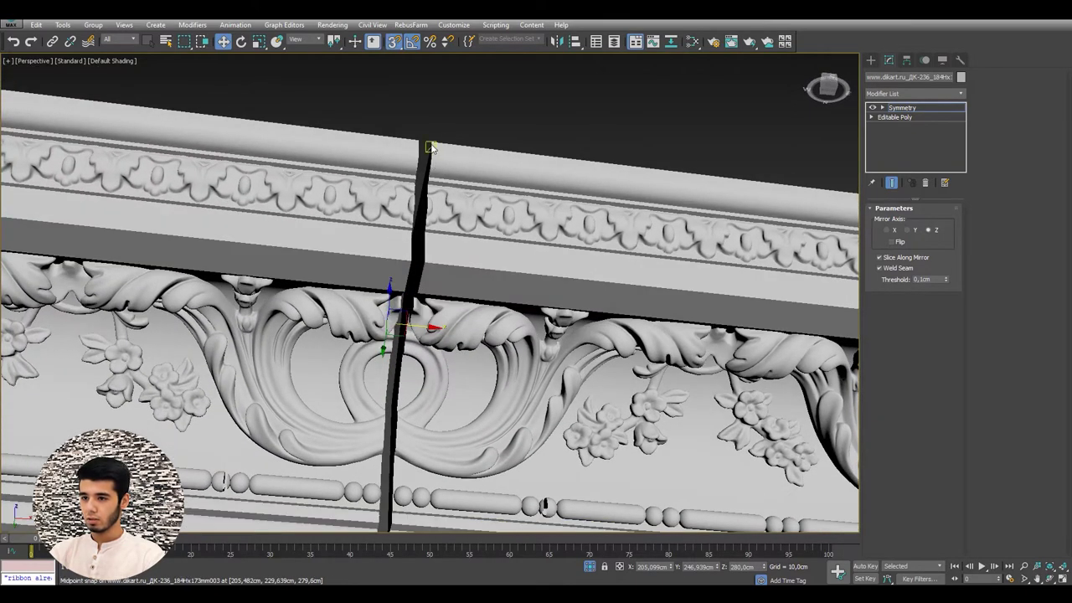
Step: In Top wireframe view, zoom in and slide the mirror plane left to narrow the seam
{"action": "key", "text": "t"}
{"action": "key", "text": "F3"}
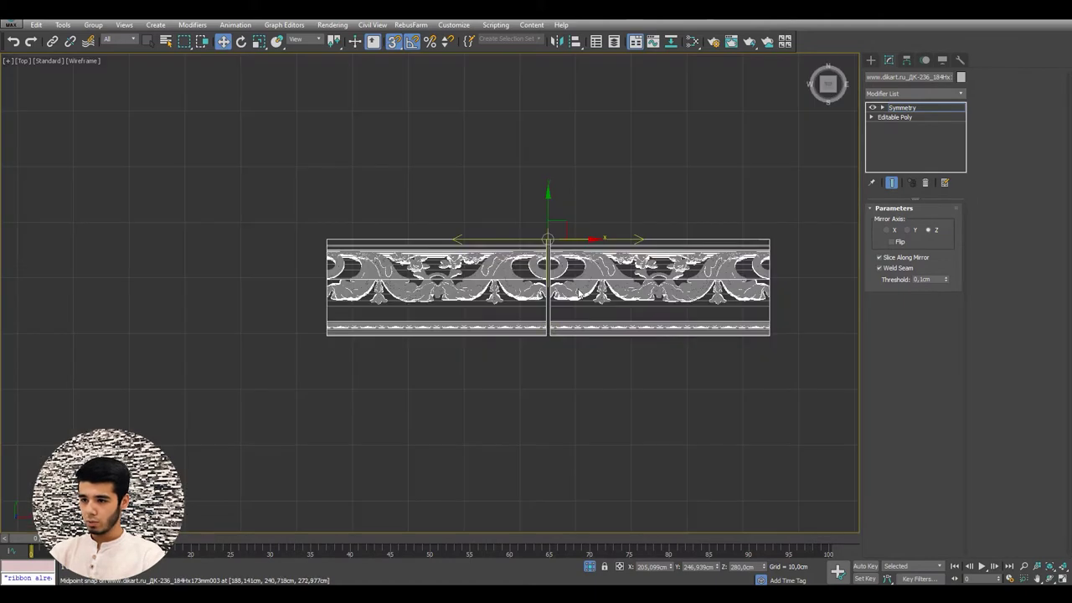
{"action": "scroll", "coordinate": [557, 218], "scroll_direction": "up", "scroll_amount": 3}
{"action": "scroll", "coordinate": [557, 218], "scroll_direction": "up", "scroll_amount": 2}
{"action": "scroll", "coordinate": [557, 218], "scroll_direction": "up", "scroll_amount": 2}
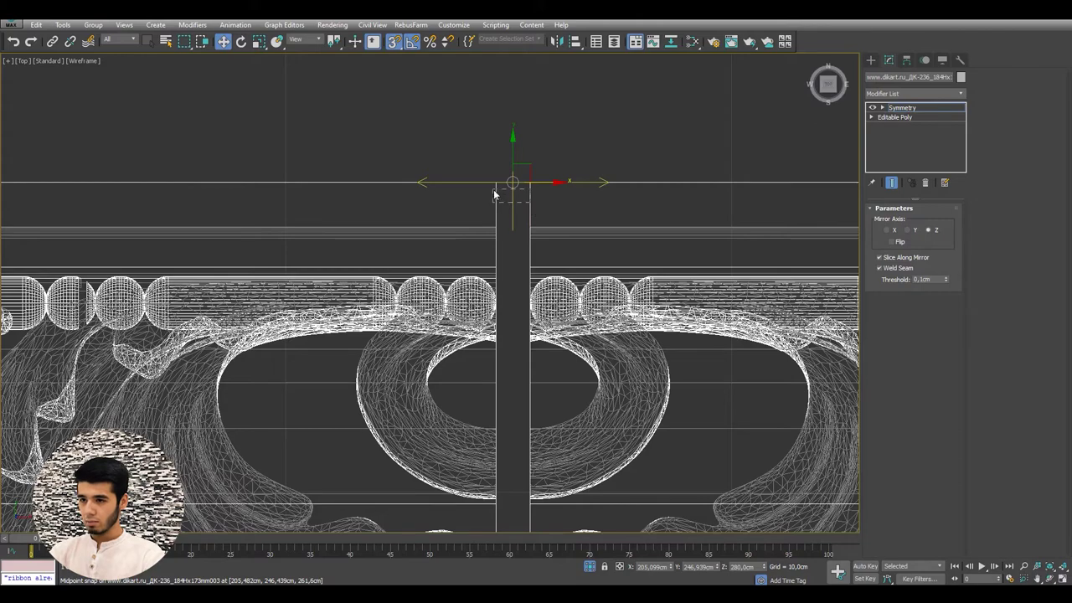
{"action": "scroll", "coordinate": [531, 210], "scroll_direction": "up", "scroll_amount": 3}
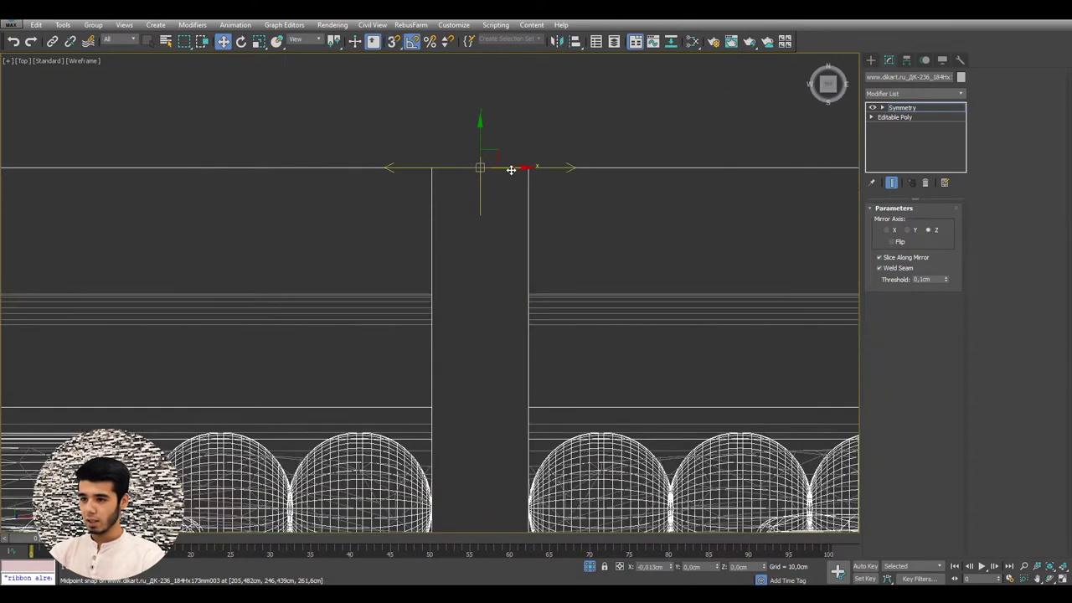
{"action": "left_click_drag", "start_coordinate": [511, 170], "coordinate": [474, 168]}
{"action": "scroll", "coordinate": [439, 474], "scroll_direction": "up", "scroll_amount": 5}
{"action": "middle_click_drag", "start_coordinate": [439, 474], "coordinate": [484, 200]}
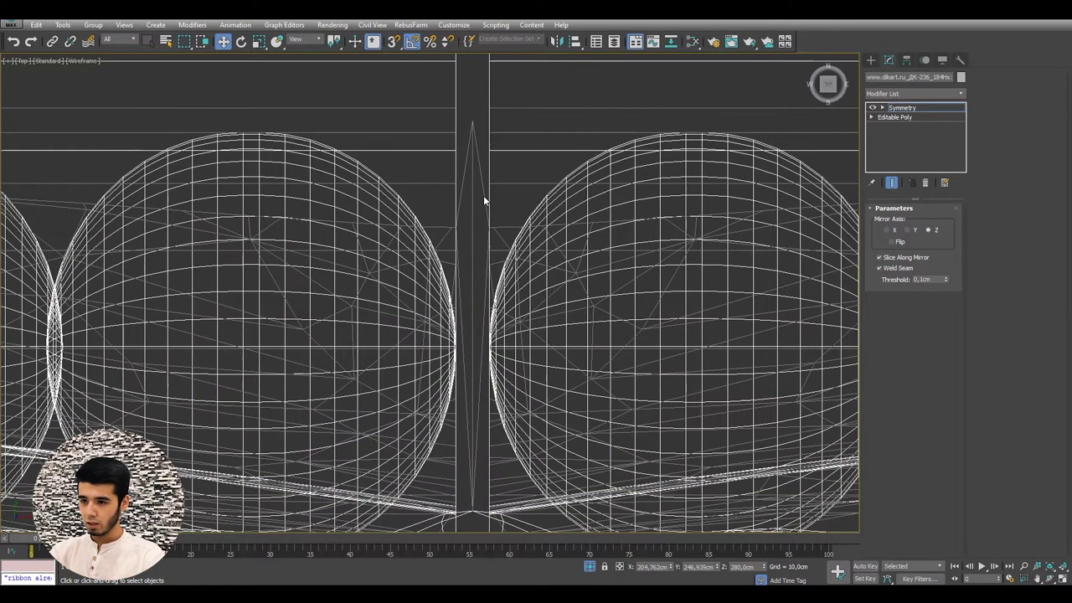
Step: Move the mirror plane to X 0 so the halves meet exactly, leaving Weld Seam off
{"action": "left_click", "coordinate": [886, 270]}
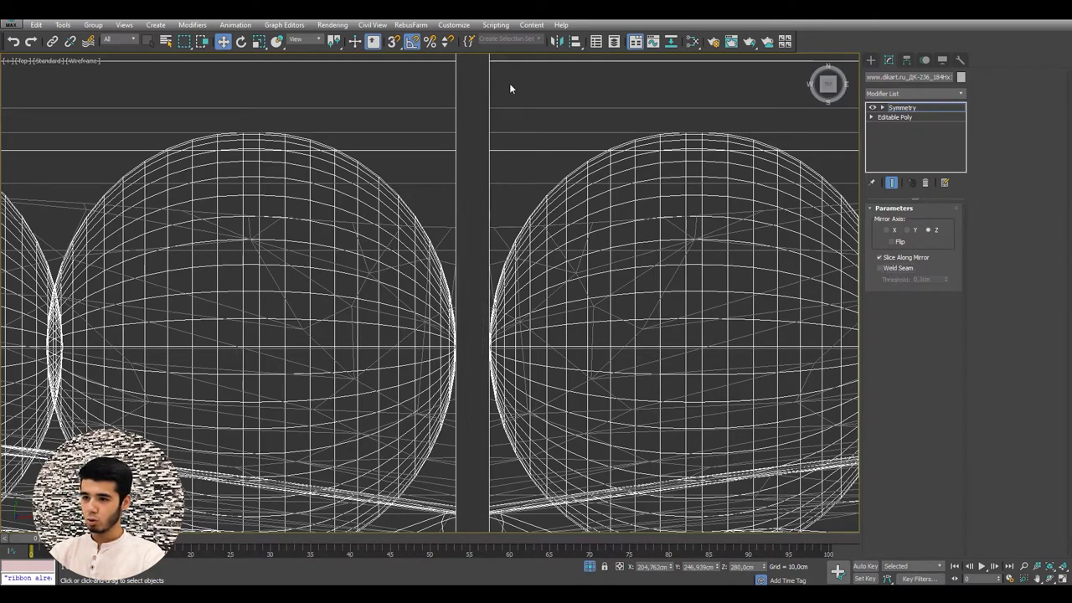
{"action": "mouse_move", "coordinate": [509, 83]}
{"action": "middle_mouse_down"}
{"action": "mouse_move", "coordinate": [505, 235]}
{"action": "mouse_move", "coordinate": [502, 144]}
{"action": "mouse_move", "coordinate": [505, 154]}
{"action": "middle_mouse_up"}
{"action": "scroll", "coordinate": [503, 202], "scroll_direction": "down", "scroll_amount": 4}
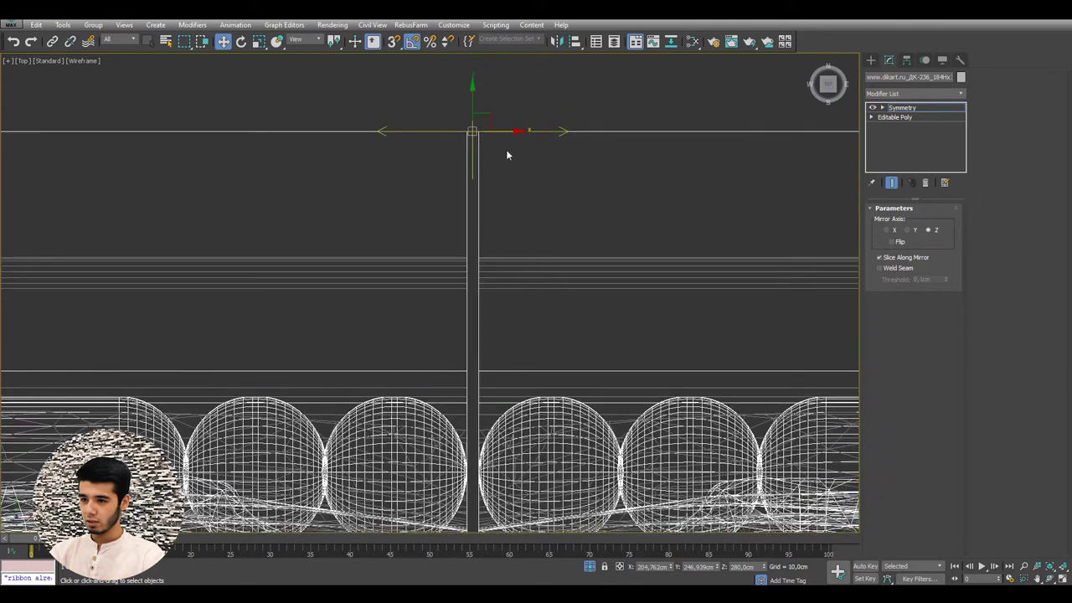
{"action": "left_click_drag", "start_coordinate": [506, 132], "coordinate": [499, 134]}
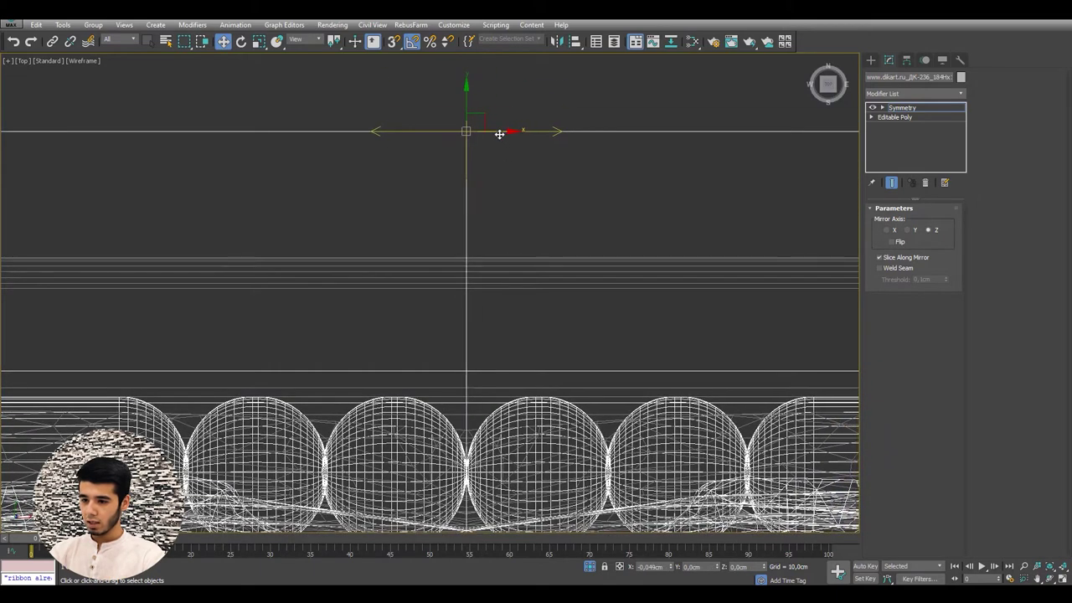
{"action": "left_click", "coordinate": [879, 268]}
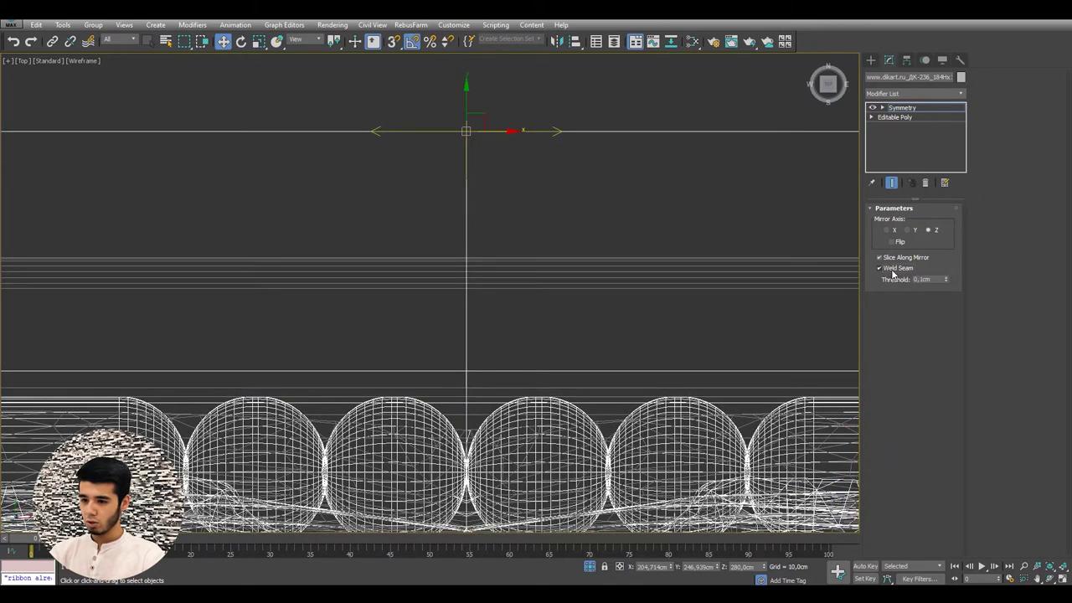
{"action": "left_click", "coordinate": [894, 269]}
{"action": "middle_click_drag", "start_coordinate": [491, 418], "coordinate": [494, 249]}
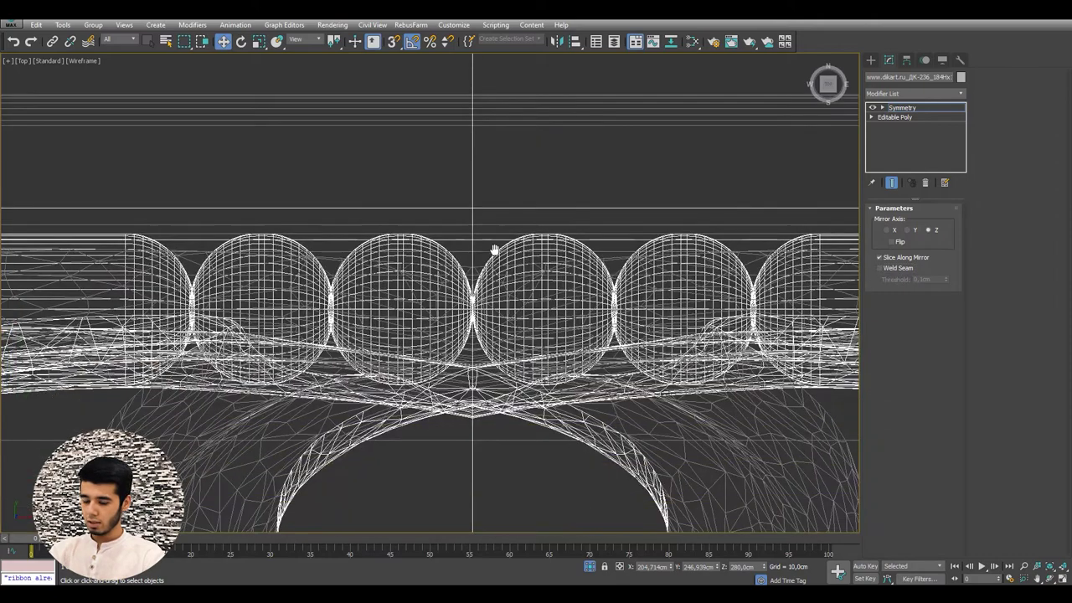
Step: Toggle the Symmetry modifier off and on to compare the moulding with and without mirroring
{"action": "scroll", "coordinate": [428, 318], "scroll_direction": "up", "scroll_amount": 2}
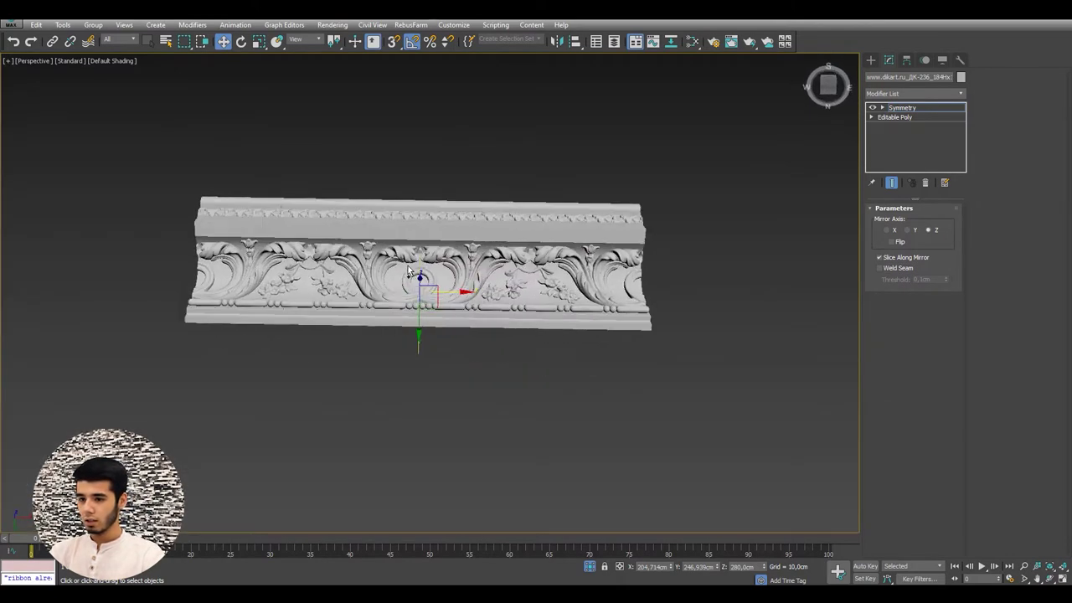
{"action": "scroll", "coordinate": [429, 318], "scroll_direction": "up", "scroll_amount": 4}
{"action": "scroll", "coordinate": [429, 311], "scroll_direction": "up", "scroll_amount": 2}
{"action": "scroll", "coordinate": [430, 312], "scroll_direction": "down", "scroll_amount": 1}
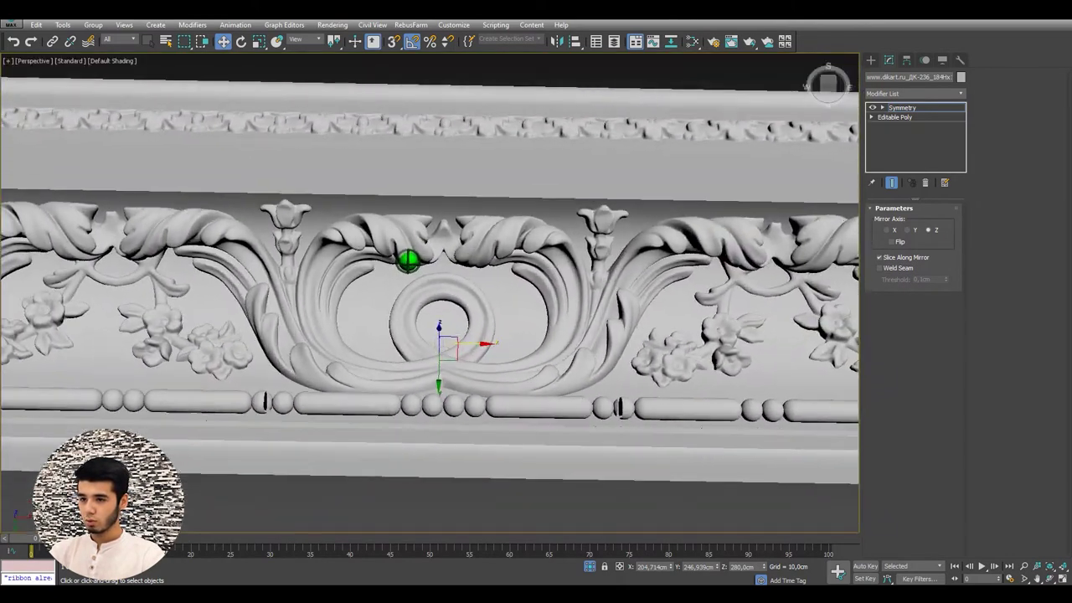
{"action": "middle_click_drag", "start_coordinate": [430, 312], "coordinate": [436, 328], "text": "alt"}
{"action": "left_click", "coordinate": [807, 70]}
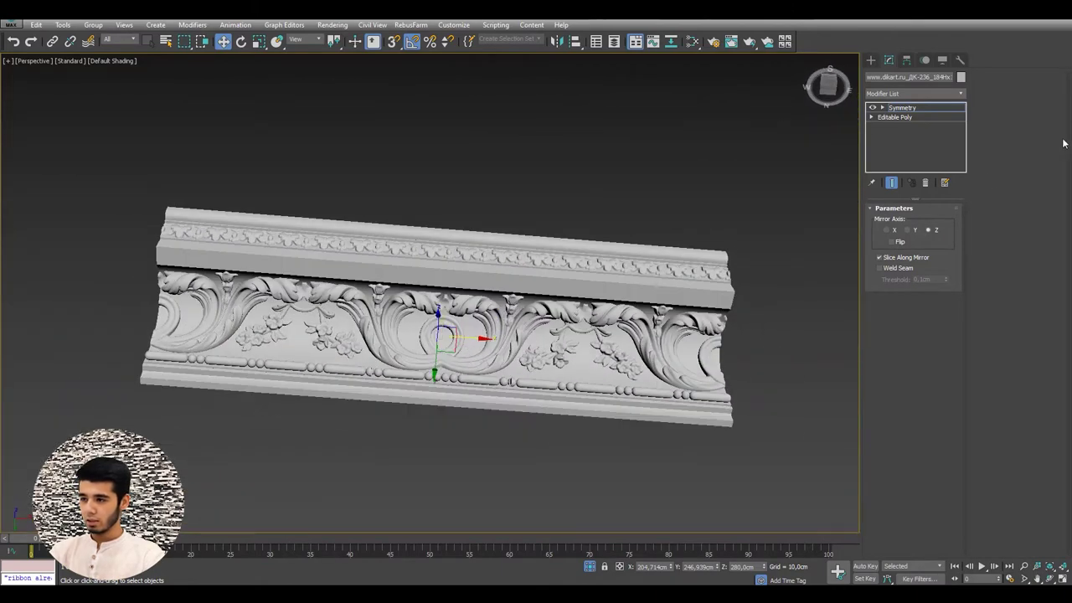
{"action": "left_click", "coordinate": [875, 108]}
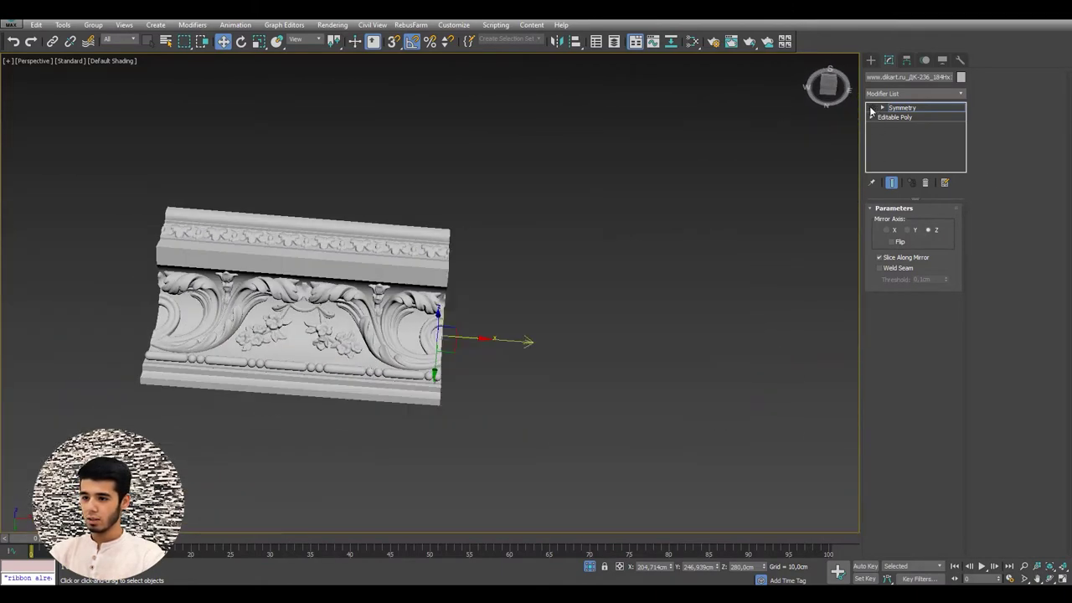
{"action": "left_click", "coordinate": [871, 108]}
{"action": "left_click", "coordinate": [872, 108]}
{"action": "left_click", "coordinate": [872, 108]}
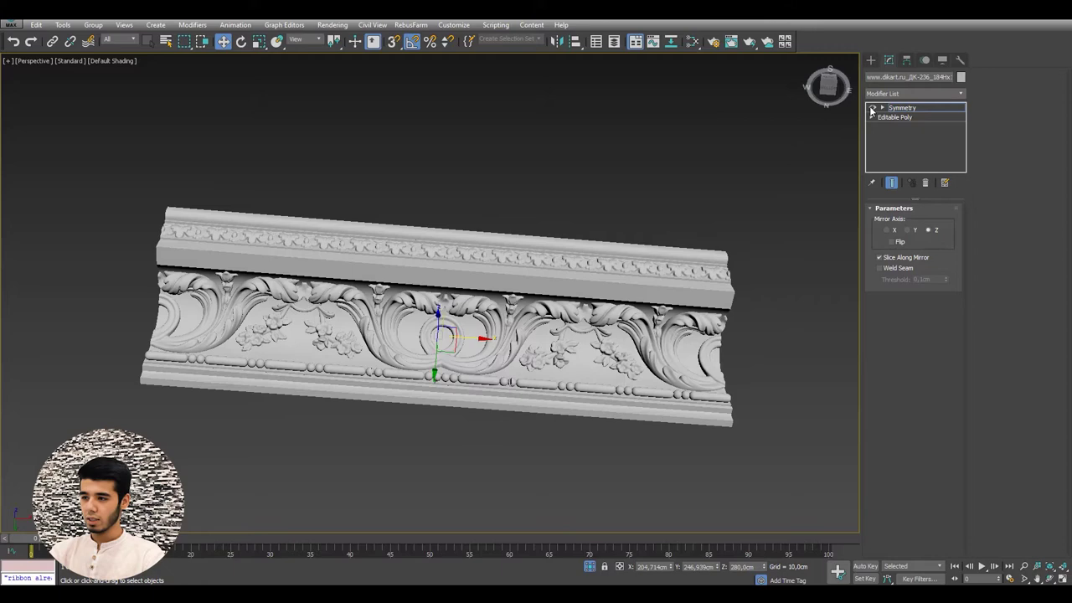
Step: Mirror the moulding across Y and shift the mirror plane to form a corner shape
{"action": "left_click", "coordinate": [913, 230]}
{"action": "mouse_move", "coordinate": [394, 360]}
{"action": "middle_mouse_down", "text": "alt"}
{"action": "mouse_move", "coordinate": [480, 347]}
{"action": "mouse_move", "coordinate": [506, 272]}
{"action": "middle_mouse_up", "text": "alt"}
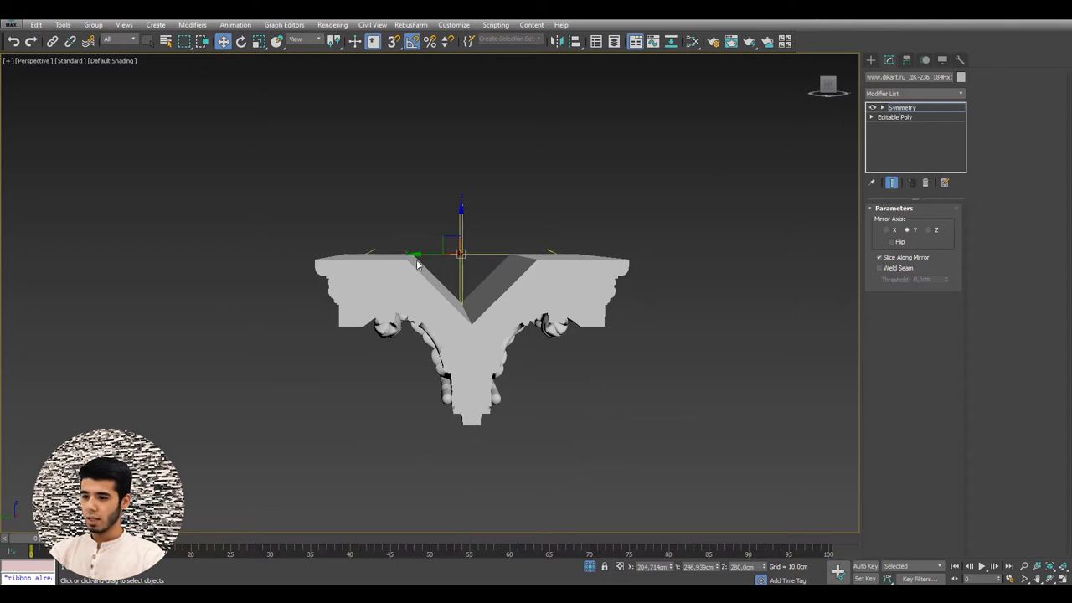
{"action": "mouse_move", "coordinate": [426, 255]}
{"action": "left_mouse_down"}
{"action": "mouse_move", "coordinate": [327, 259]}
{"action": "mouse_move", "coordinate": [399, 273]}
{"action": "left_mouse_up"}
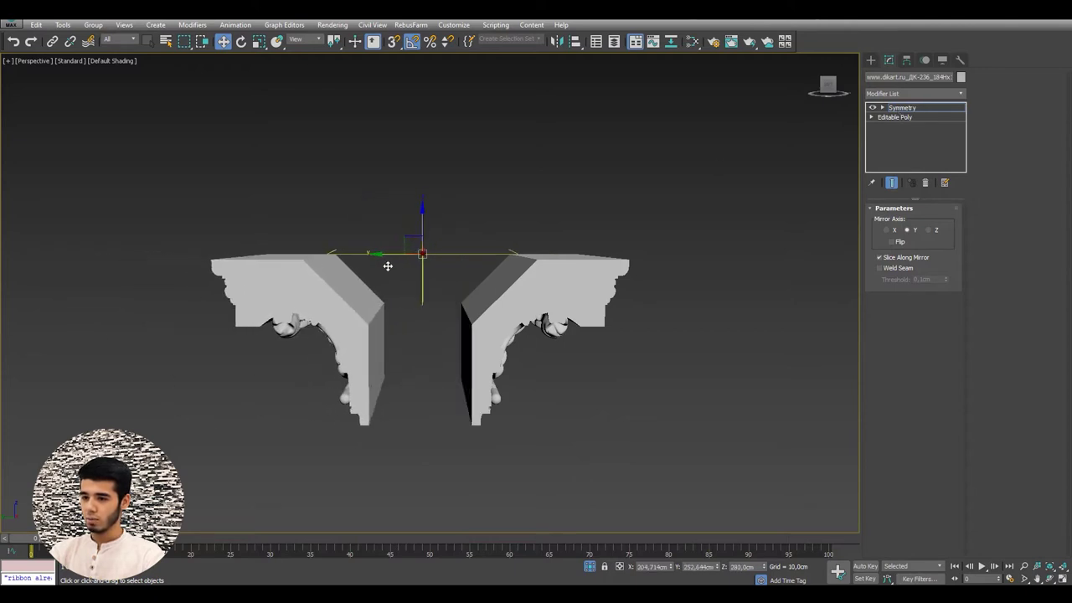
{"action": "middle_click_drag", "start_coordinate": [398, 273], "coordinate": [953, 241], "text": "alt"}
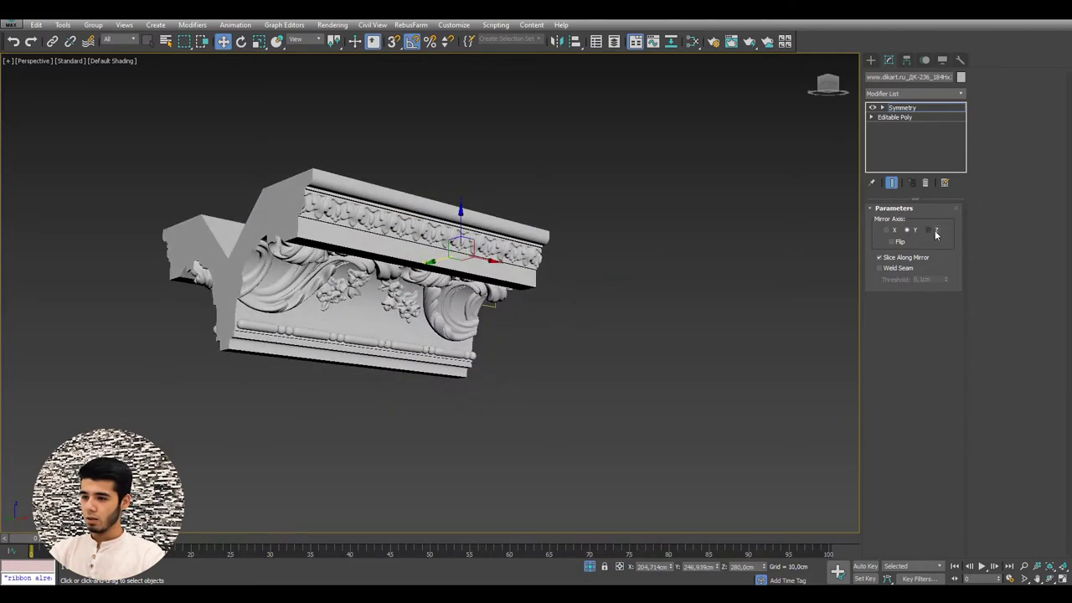
Step: Set the mirror axis back to Z for one long straight moulding, viewed from the top
{"action": "left_click", "coordinate": [936, 233]}
{"action": "middle_click_drag", "start_coordinate": [607, 261], "coordinate": [585, 244], "text": "alt"}
{"action": "mouse_move", "coordinate": [515, 280]}
{"action": "middle_mouse_down", "text": "alt"}
{"action": "mouse_move", "coordinate": [502, 371]}
{"action": "mouse_move", "coordinate": [492, 300]}
{"action": "middle_mouse_up", "text": "alt"}
{"action": "middle_click_drag", "start_coordinate": [478, 224], "coordinate": [491, 240], "text": "alt"}
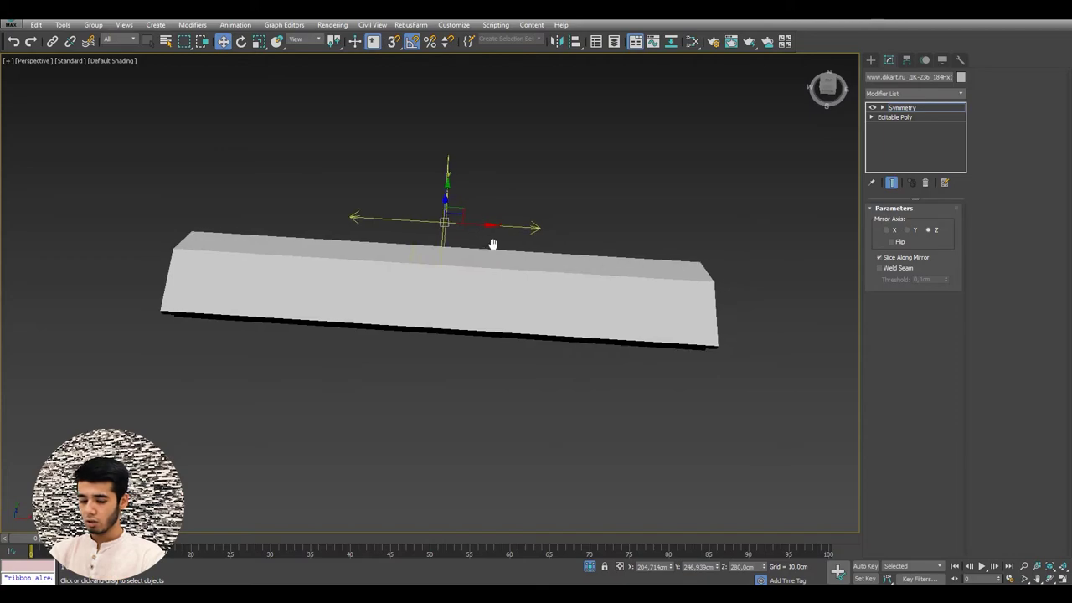
{"action": "key", "text": "t"}
{"action": "scroll", "coordinate": [469, 218], "scroll_direction": "down", "scroll_amount": 3}
{"action": "scroll", "coordinate": [450, 188], "scroll_direction": "down", "scroll_amount": 3}
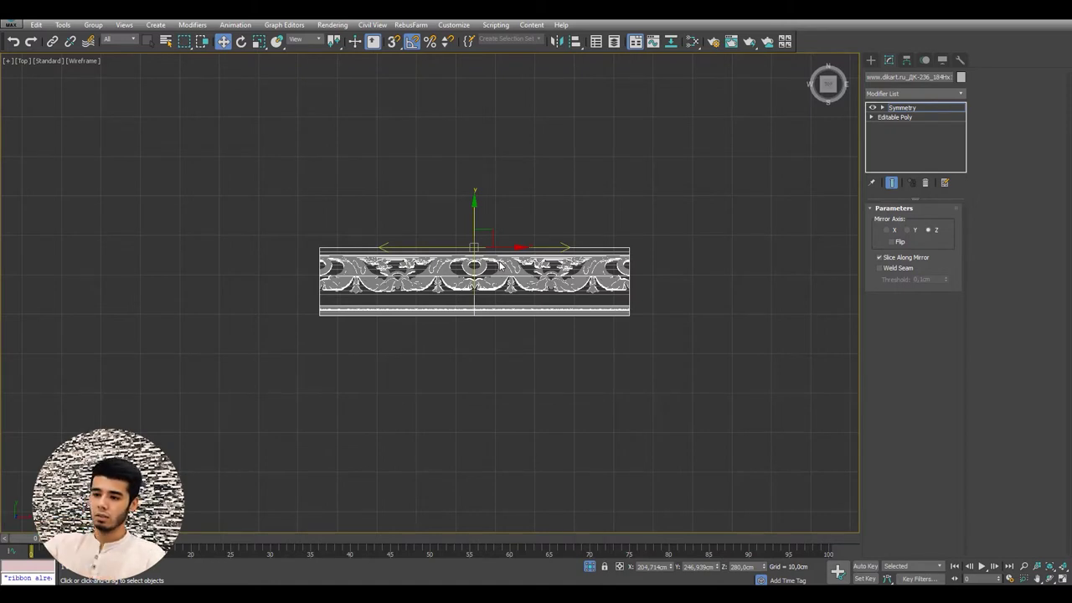
Step: Rotate the Symmetry mirror gizmo -45° about Z in Top view, then check the mitred corner in shaded Perspective
{"action": "scroll", "coordinate": [503, 201], "scroll_direction": "up", "scroll_amount": 4}
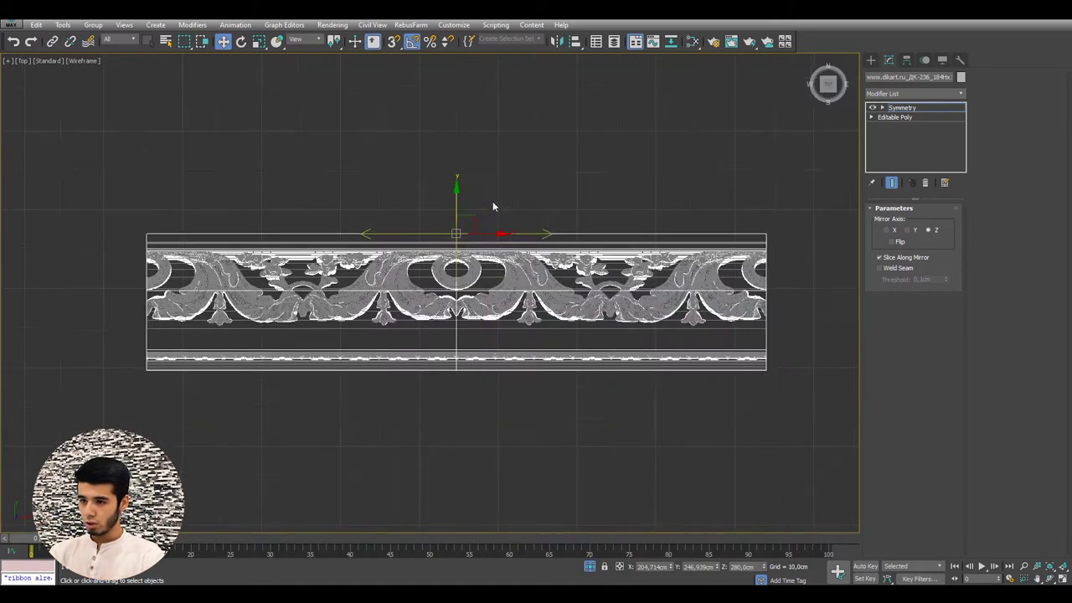
{"action": "key", "text": "e"}
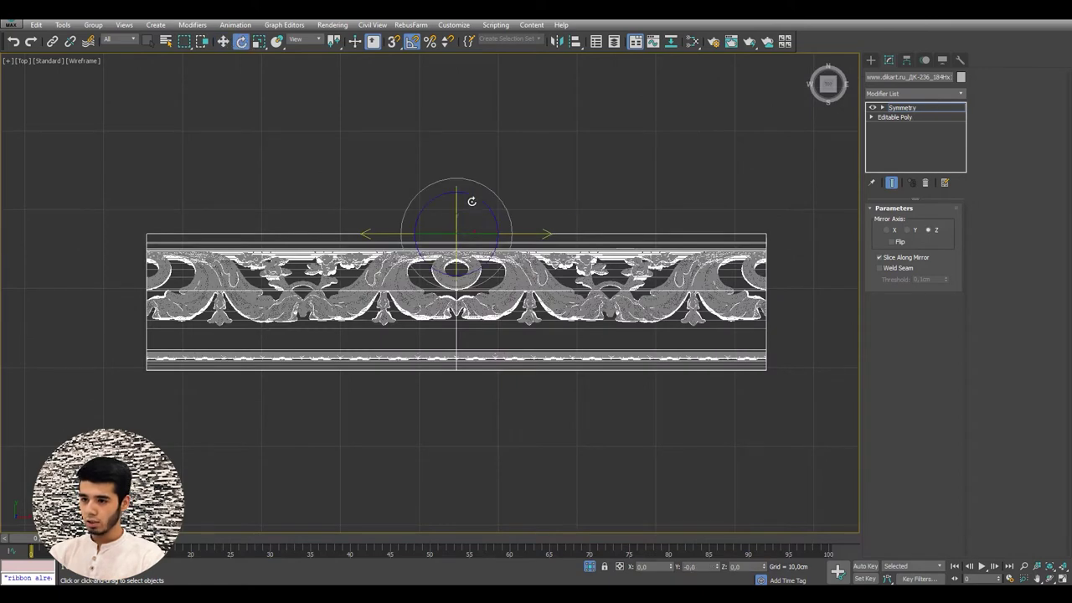
{"action": "left_click_drag", "start_coordinate": [483, 205], "coordinate": [495, 221]}
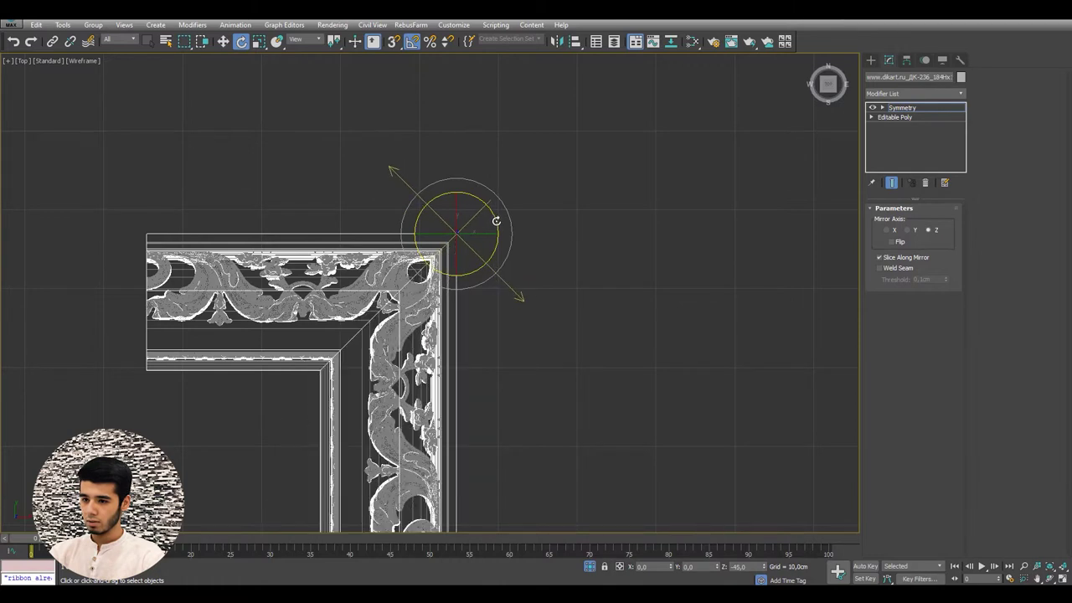
{"action": "middle_click_drag", "start_coordinate": [410, 270], "coordinate": [532, 224]}
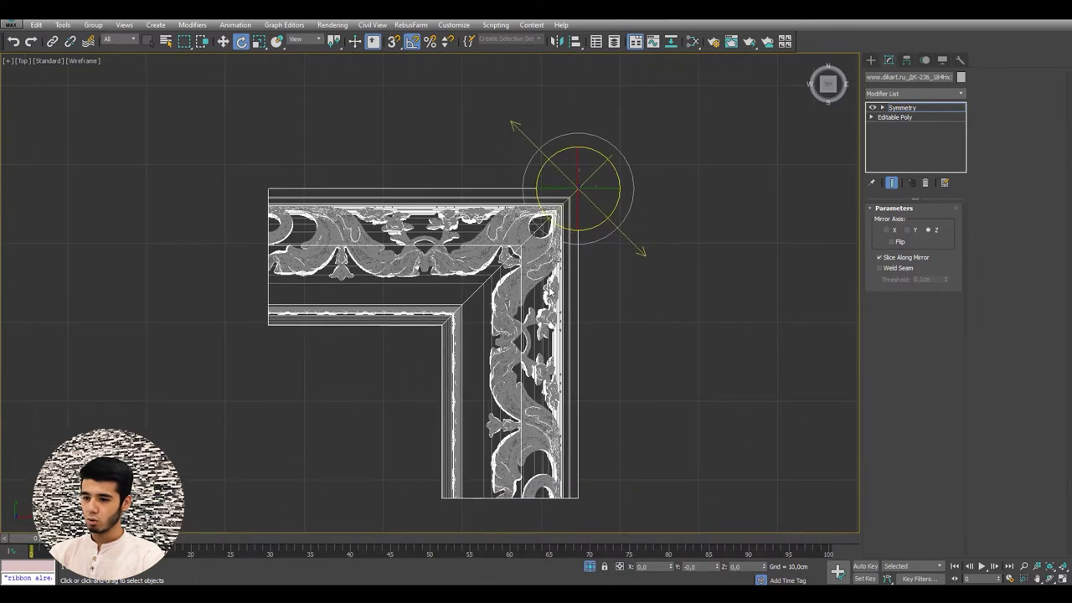
{"action": "mouse_move", "coordinate": [540, 345]}
{"action": "middle_mouse_down", "text": "alt"}
{"action": "mouse_move", "coordinate": [523, 253]}
{"action": "mouse_move", "coordinate": [528, 262]}
{"action": "mouse_move", "coordinate": [597, 161]}
{"action": "mouse_move", "coordinate": [565, 252]}
{"action": "mouse_move", "coordinate": [578, 235]}
{"action": "middle_mouse_up", "text": "alt"}
{"action": "key", "text": "F3"}
Step: Dismiss the desktop notification and quit the messaging app from the system tray
{"action": "scroll", "coordinate": [757, 405], "scroll_direction": "up", "scroll_amount": 3}
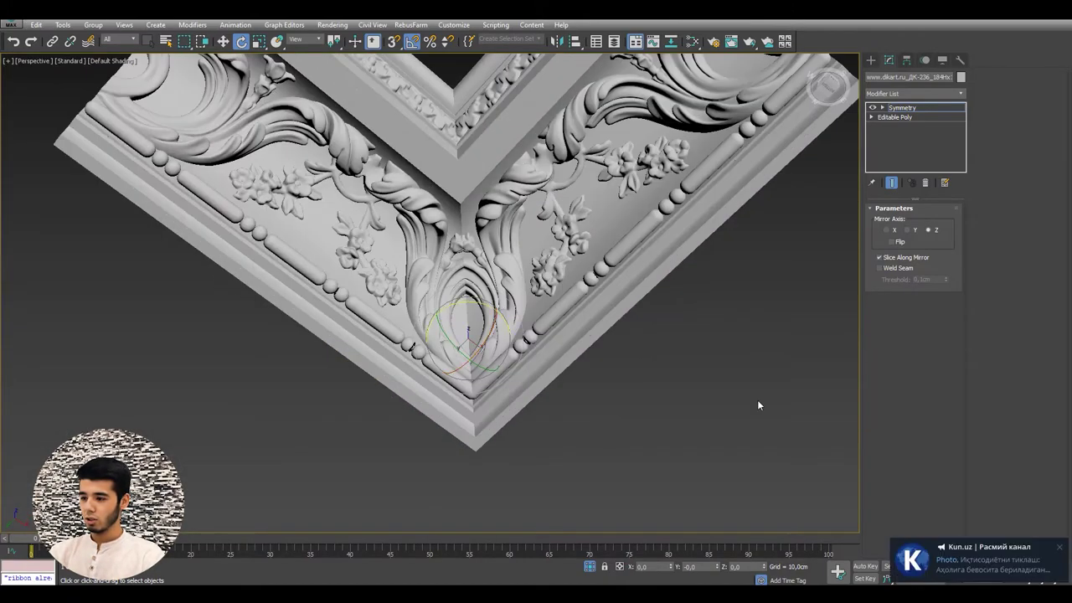
{"action": "left_click", "coordinate": [1059, 549]}
{"action": "left_click", "coordinate": [952, 580]}
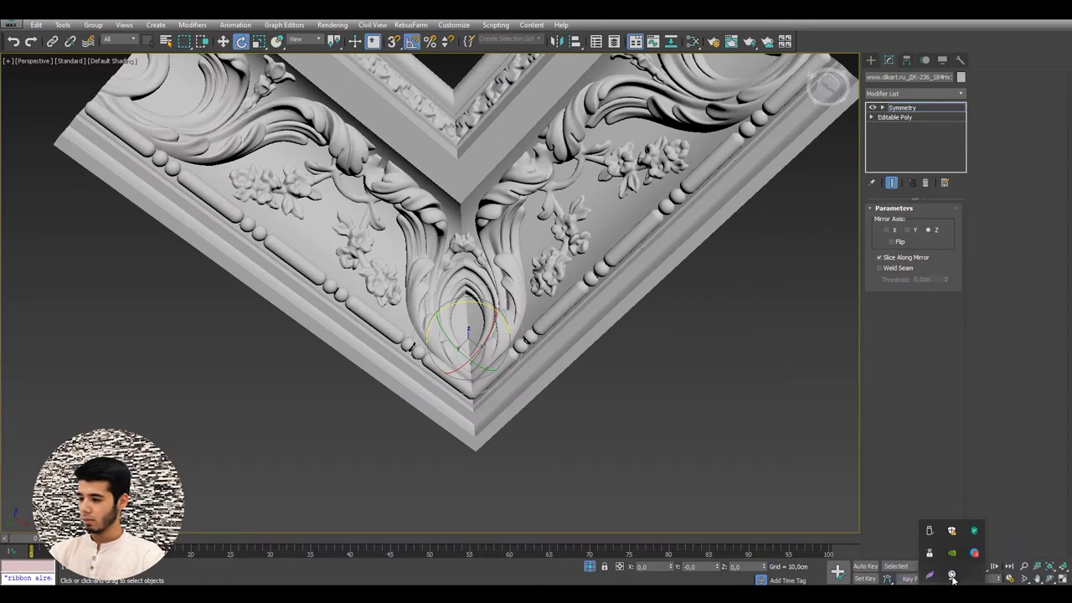
{"action": "right_click", "coordinate": [974, 554]}
{"action": "left_click", "coordinate": [925, 536]}
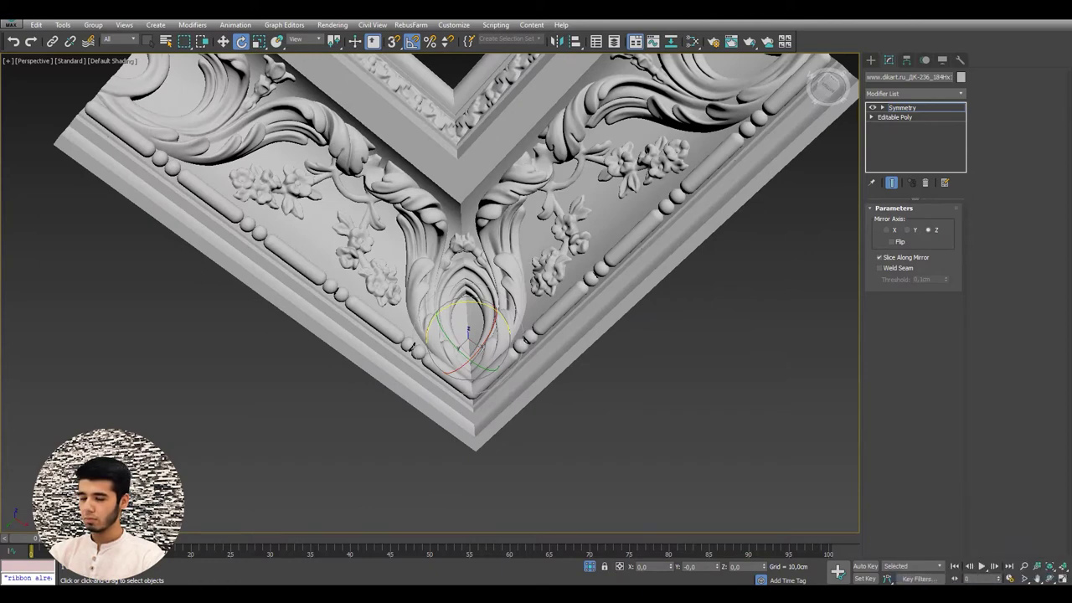
Step: Orbit the view around the mitred moulding corner piece
{"action": "middle_click_drag", "start_coordinate": [578, 308], "coordinate": [466, 398], "text": "alt"}
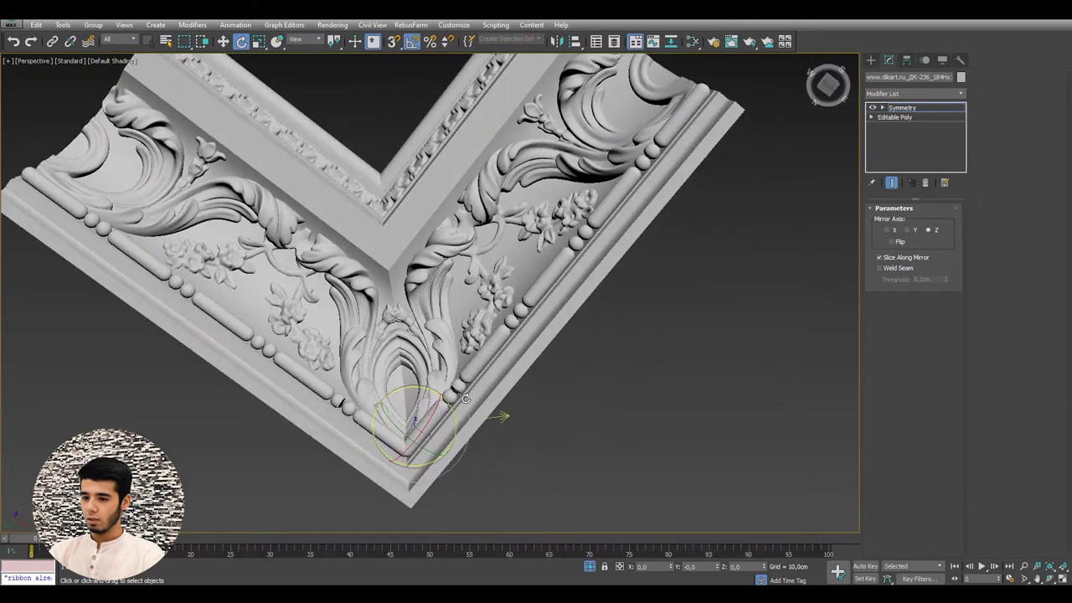
{"action": "middle_click_drag", "start_coordinate": [405, 406], "coordinate": [502, 435], "text": "alt"}
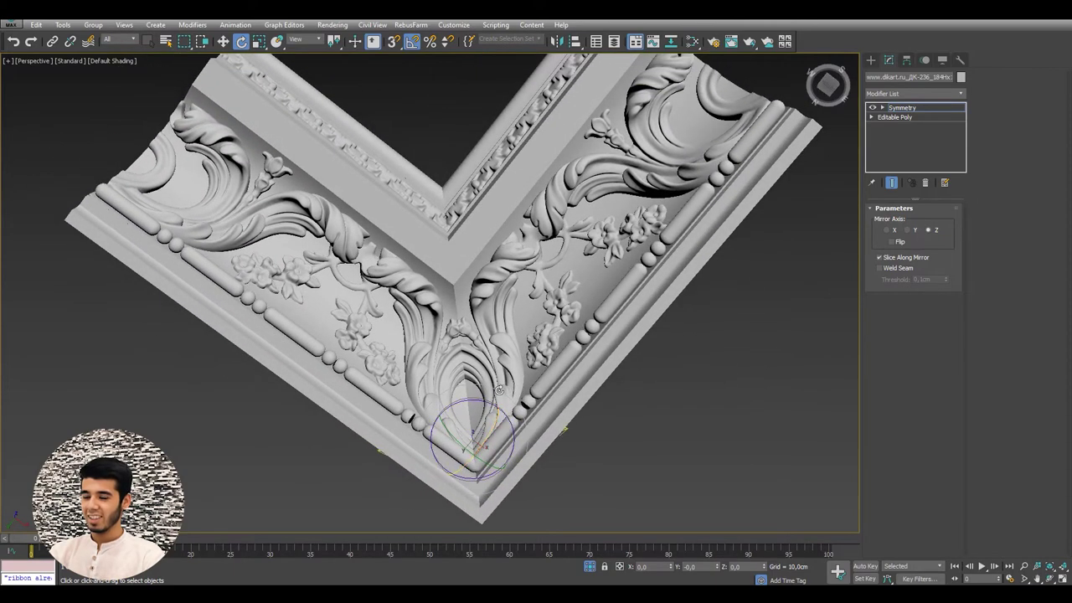
{"action": "scroll", "coordinate": [517, 452], "scroll_direction": "down", "scroll_amount": 3}
Step: Exit isolation so the whole room shows, and orbit up to the moulding corner
{"action": "left_click", "coordinate": [591, 569]}
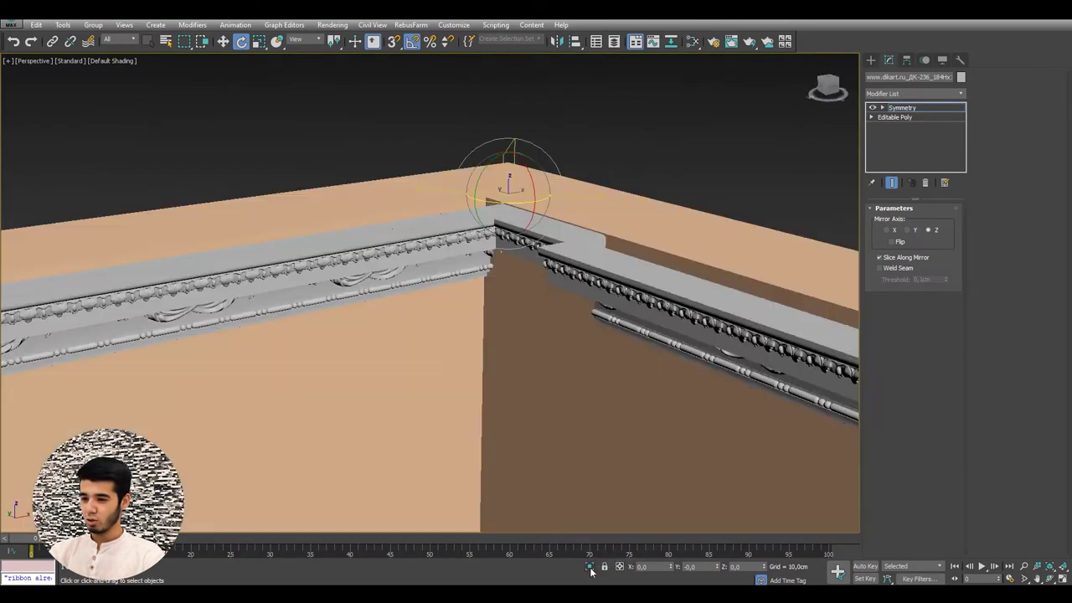
{"action": "scroll", "coordinate": [510, 228], "scroll_direction": "up", "scroll_amount": 3}
{"action": "mouse_move", "coordinate": [510, 228]}
{"action": "middle_mouse_down", "text": "alt"}
{"action": "mouse_move", "coordinate": [531, 335]}
{"action": "mouse_move", "coordinate": [497, 342]}
{"action": "mouse_move", "coordinate": [531, 346]}
{"action": "mouse_move", "coordinate": [490, 347]}
{"action": "mouse_move", "coordinate": [512, 349]}
{"action": "mouse_move", "coordinate": [521, 370]}
{"action": "mouse_move", "coordinate": [560, 366]}
{"action": "middle_mouse_up", "text": "alt"}
Step: Slide the Symmetry mirror plane along X to fit the wall junction, then orbit to check the fit
{"action": "key", "text": "w"}
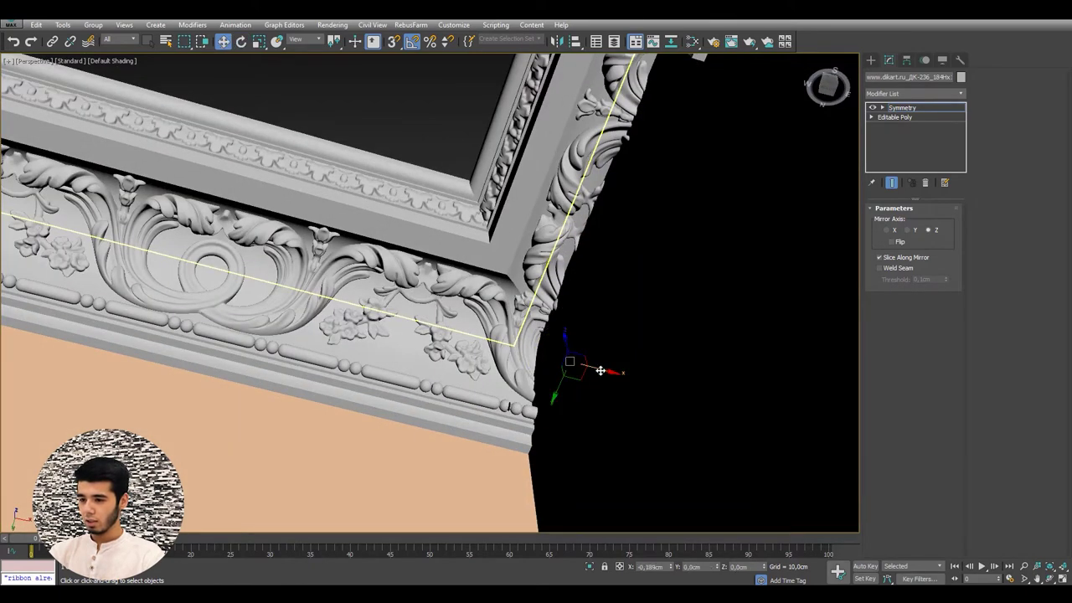
{"action": "left_click_drag", "start_coordinate": [600, 370], "coordinate": [550, 348]}
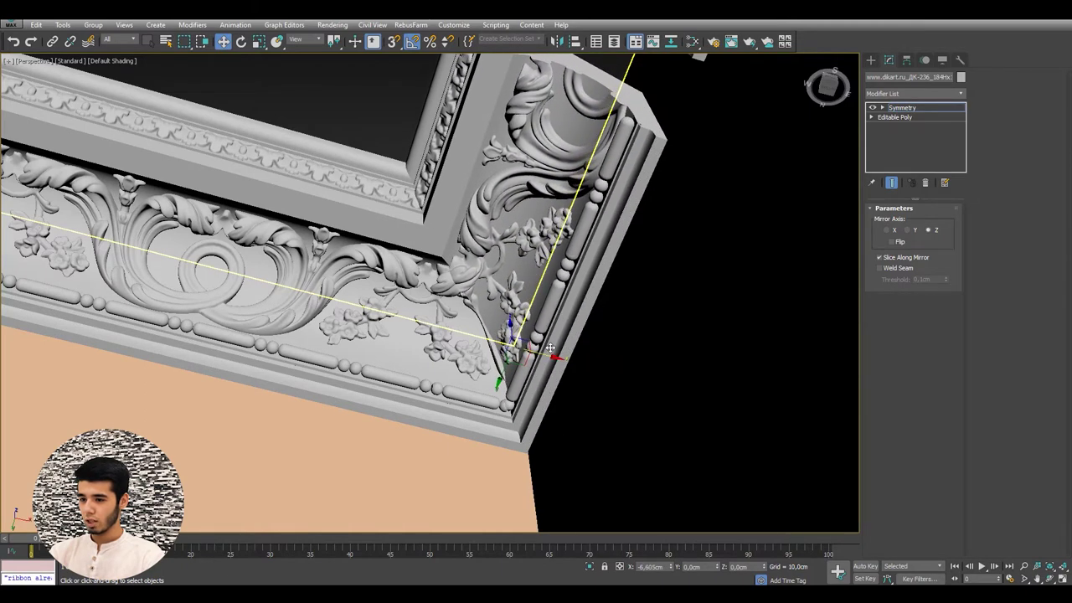
{"action": "mouse_move", "coordinate": [550, 348]}
{"action": "middle_mouse_down", "text": "alt"}
{"action": "mouse_move", "coordinate": [503, 376]}
{"action": "mouse_move", "coordinate": [528, 352]}
{"action": "mouse_move", "coordinate": [549, 370]}
{"action": "middle_mouse_up", "text": "alt"}
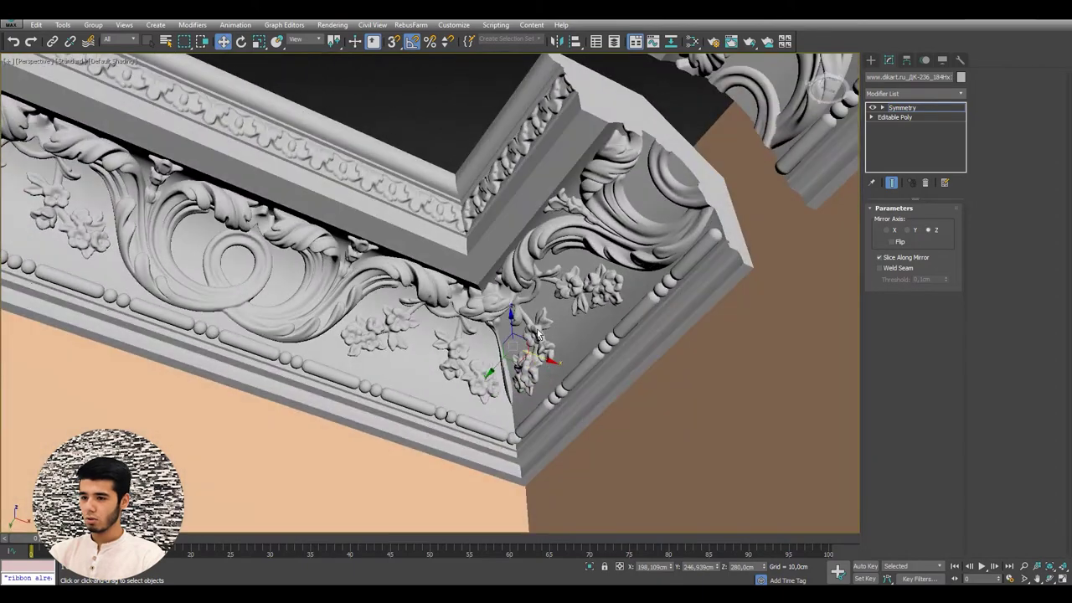
{"action": "middle_click_drag", "start_coordinate": [538, 333], "coordinate": [536, 340], "text": "alt"}
Step: In wireframe Top view, nudge the mirror plane along X and settle the corner piece at zero X
{"action": "key", "text": "t"}
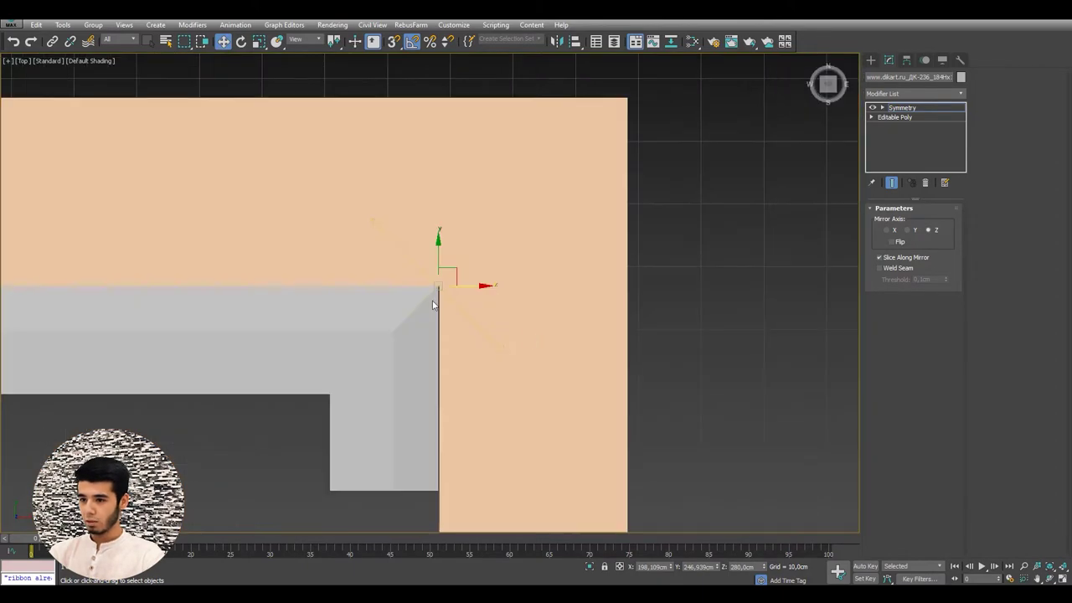
{"action": "key", "text": "F3"}
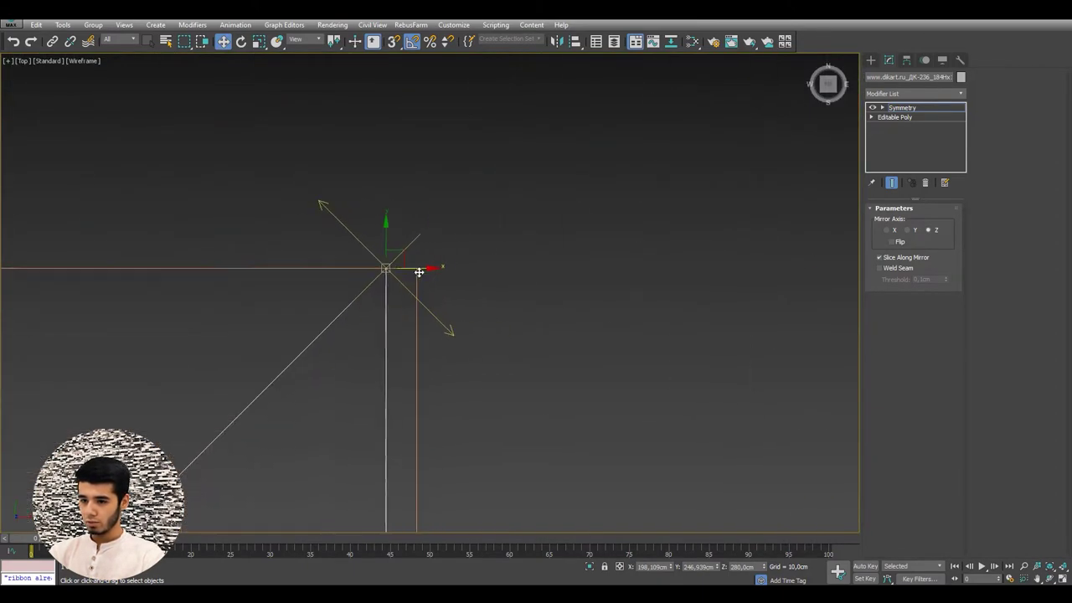
{"action": "left_click_drag", "start_coordinate": [418, 273], "coordinate": [451, 266]}
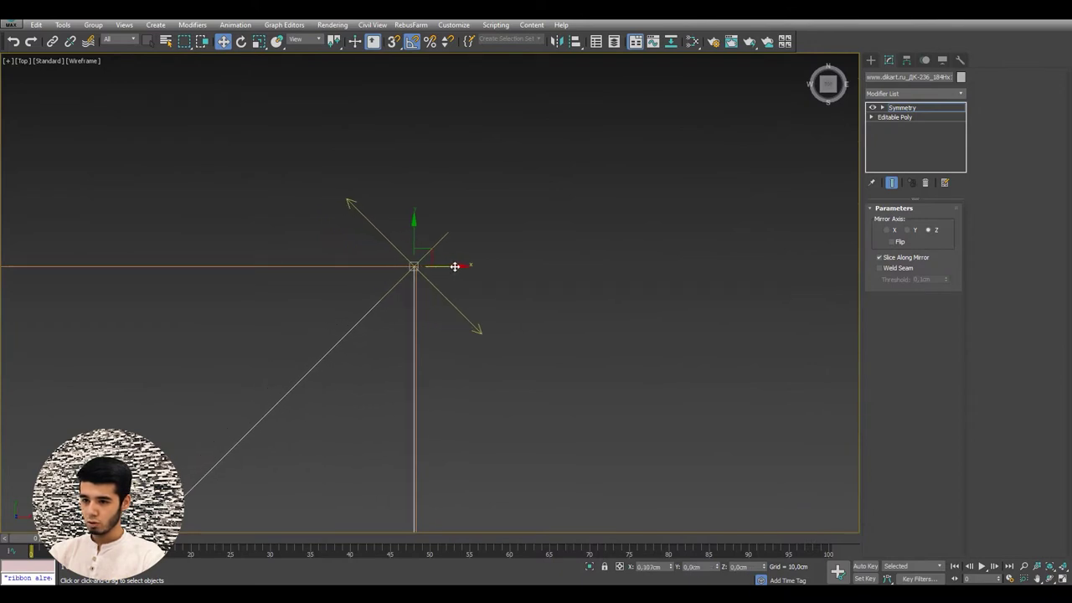
{"action": "left_click_drag", "start_coordinate": [452, 266], "coordinate": [456, 267]}
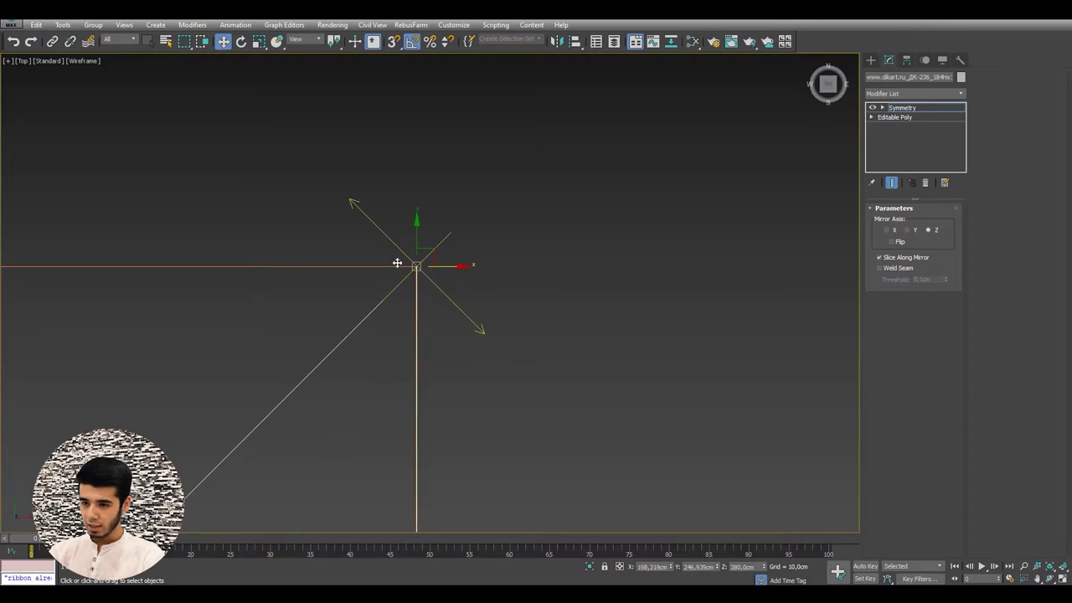
{"action": "middle_click_drag", "start_coordinate": [263, 282], "coordinate": [434, 278]}
{"action": "left_click_drag", "start_coordinate": [616, 265], "coordinate": [606, 265]}
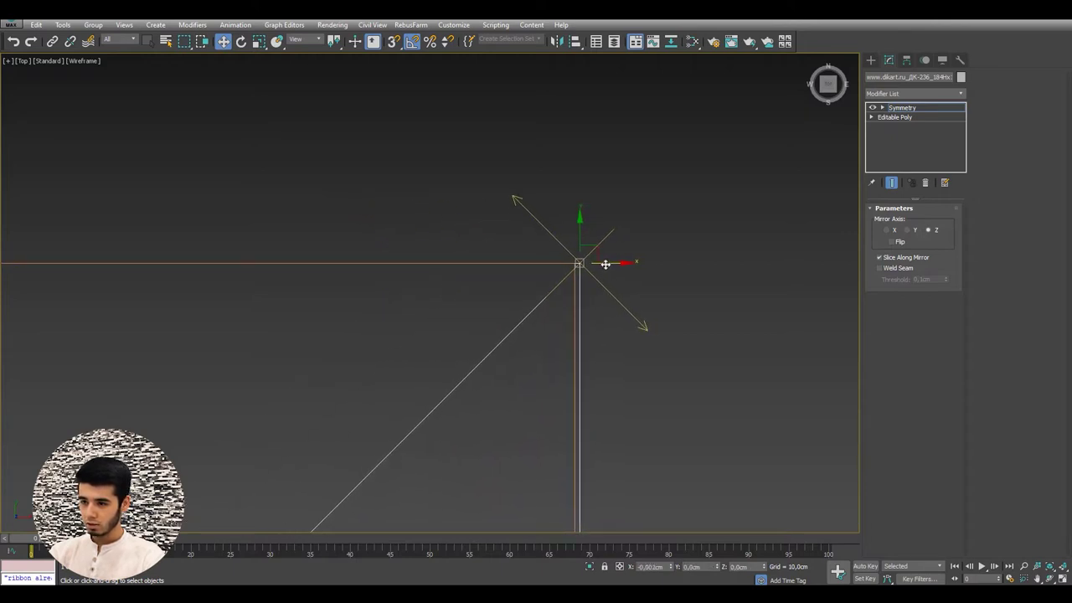
{"action": "mouse_move", "coordinate": [556, 297]}
{"action": "middle_mouse_down"}
{"action": "mouse_move", "coordinate": [586, 240]}
{"action": "mouse_move", "coordinate": [481, 306]}
{"action": "middle_mouse_up"}
Step: In Perspective, collapse the Symmetry into the editable mesh and select the two adjacent cornice pieces
{"action": "key", "text": "p"}
{"action": "scroll", "coordinate": [497, 216], "scroll_direction": "up", "scroll_amount": 5}
{"action": "scroll", "coordinate": [498, 216], "scroll_direction": "down", "scroll_amount": 5}
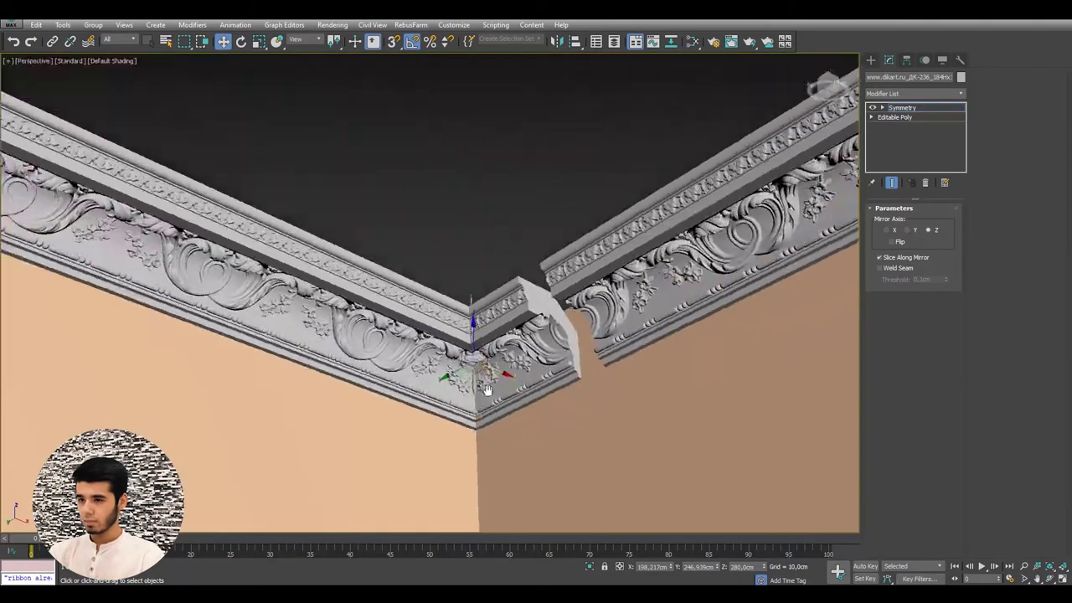
{"action": "middle_click_drag", "start_coordinate": [498, 216], "coordinate": [536, 277], "text": "alt"}
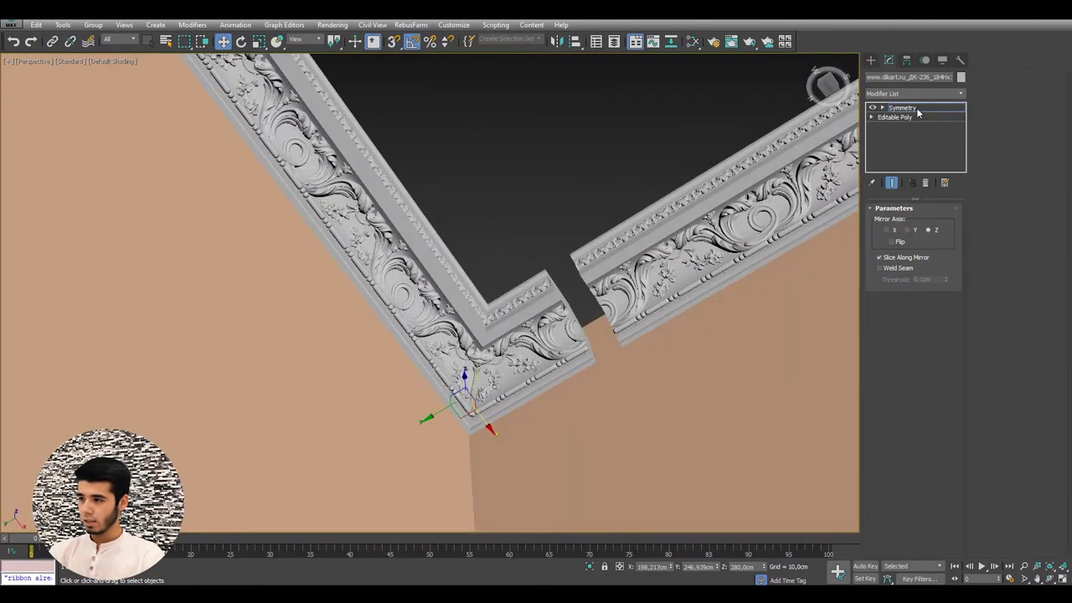
{"action": "key", "text": "ctrl+z"}
{"action": "middle_click_drag", "start_coordinate": [634, 299], "coordinate": [621, 252], "text": "alt"}
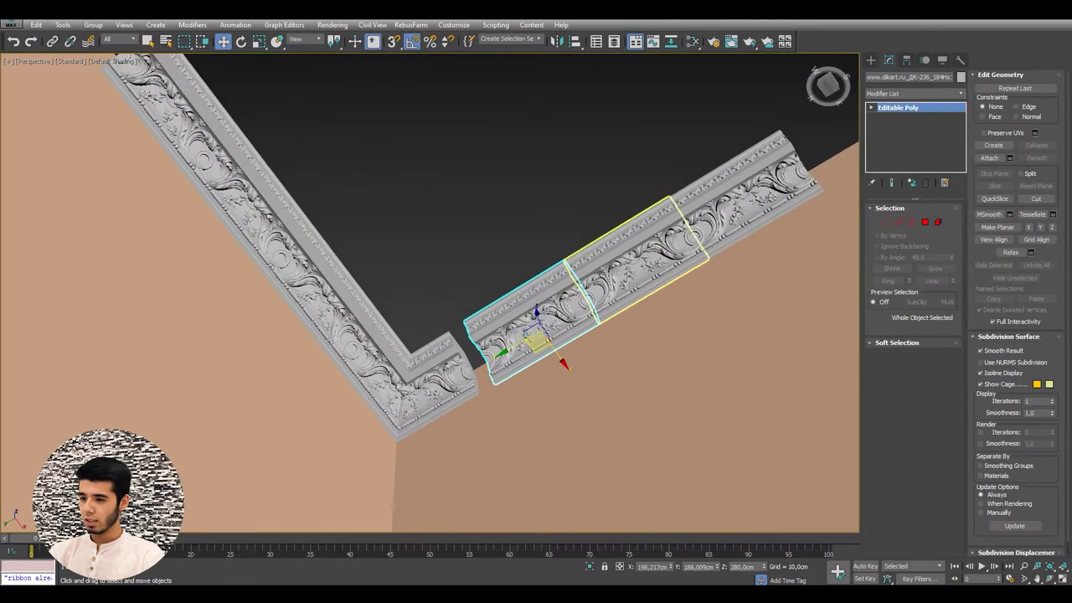
{"action": "left_click", "coordinate": [637, 264], "text": "ctrl"}
{"action": "left_click", "coordinate": [741, 197], "text": "ctrl"}
{"action": "middle_click_drag", "start_coordinate": [741, 197], "coordinate": [586, 268], "text": "alt"}
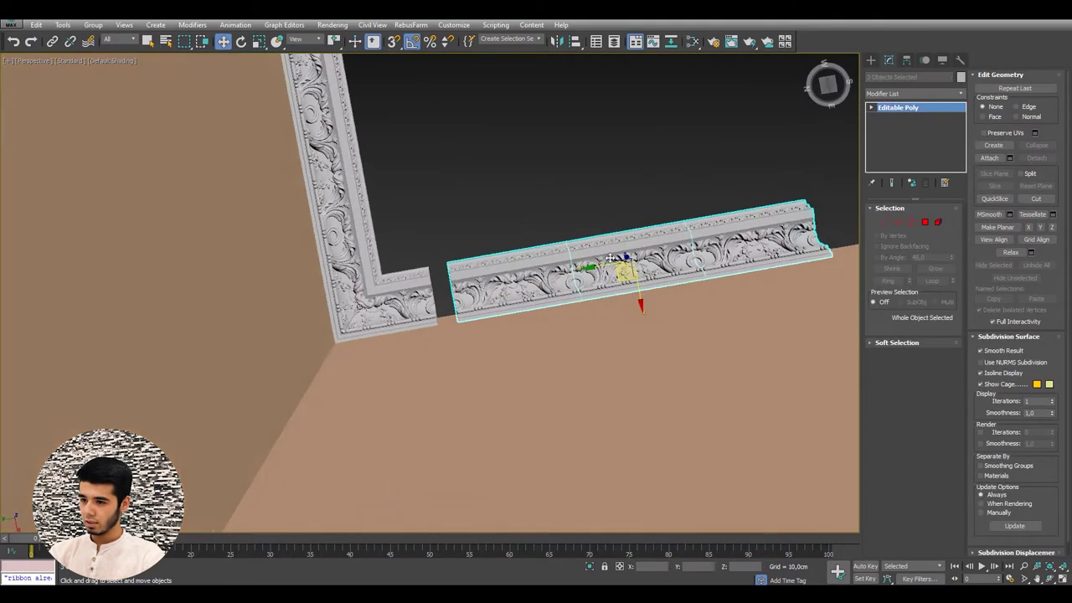
{"action": "scroll", "coordinate": [584, 267], "scroll_direction": "up", "scroll_amount": 3}
Step: Slide the straight cornice pieces over and snap their end flush against the corner piece
{"action": "left_click_drag", "start_coordinate": [613, 262], "coordinate": [599, 264]}
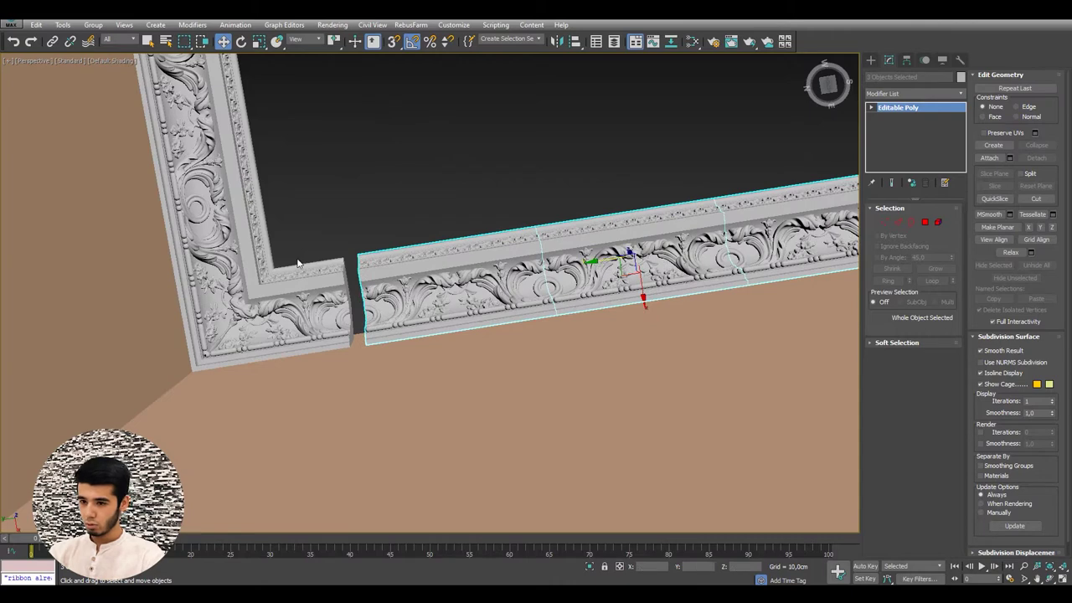
{"action": "scroll", "coordinate": [366, 301], "scroll_direction": "up", "scroll_amount": 3}
{"action": "scroll", "coordinate": [381, 396], "scroll_direction": "up", "scroll_amount": 2}
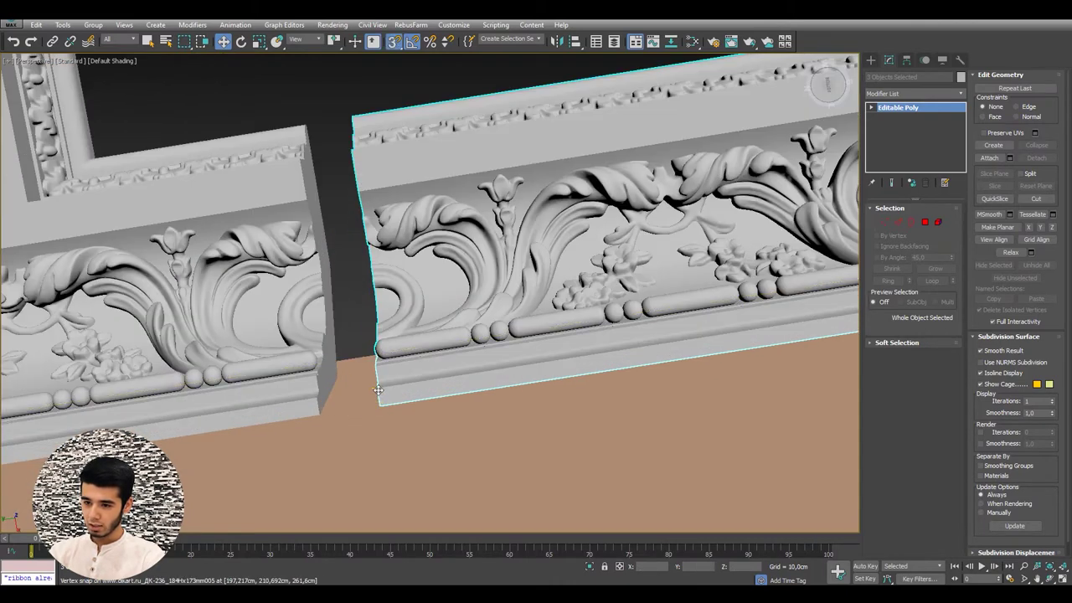
{"action": "left_click_drag", "start_coordinate": [378, 389], "coordinate": [325, 396]}
{"action": "scroll", "coordinate": [333, 253], "scroll_direction": "down", "scroll_amount": 2}
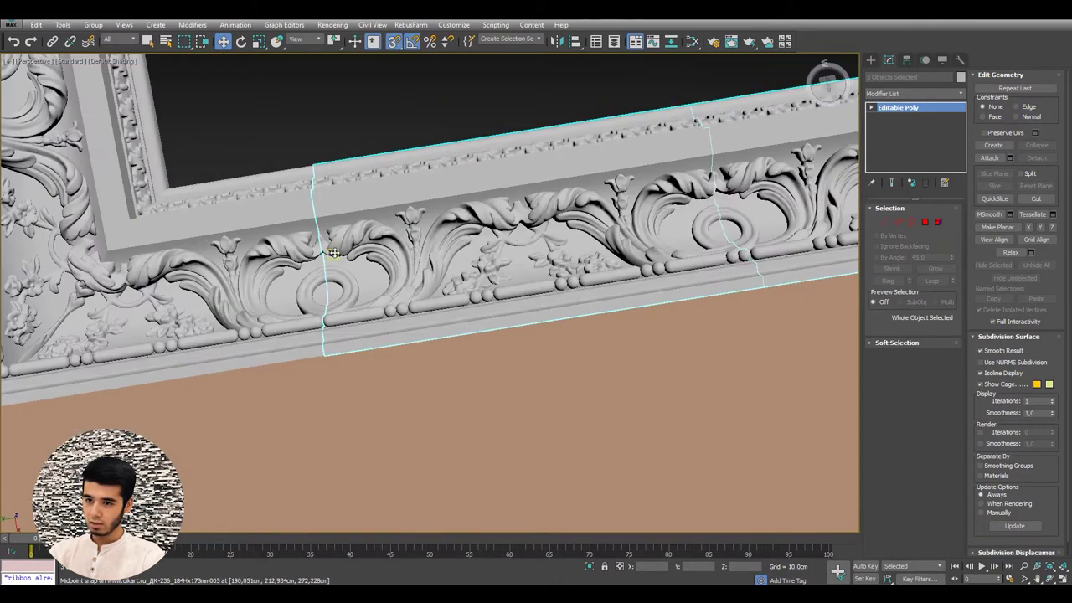
{"action": "left_click", "coordinate": [348, 106]}
{"action": "middle_click_drag", "start_coordinate": [348, 106], "coordinate": [454, 259], "text": "alt"}
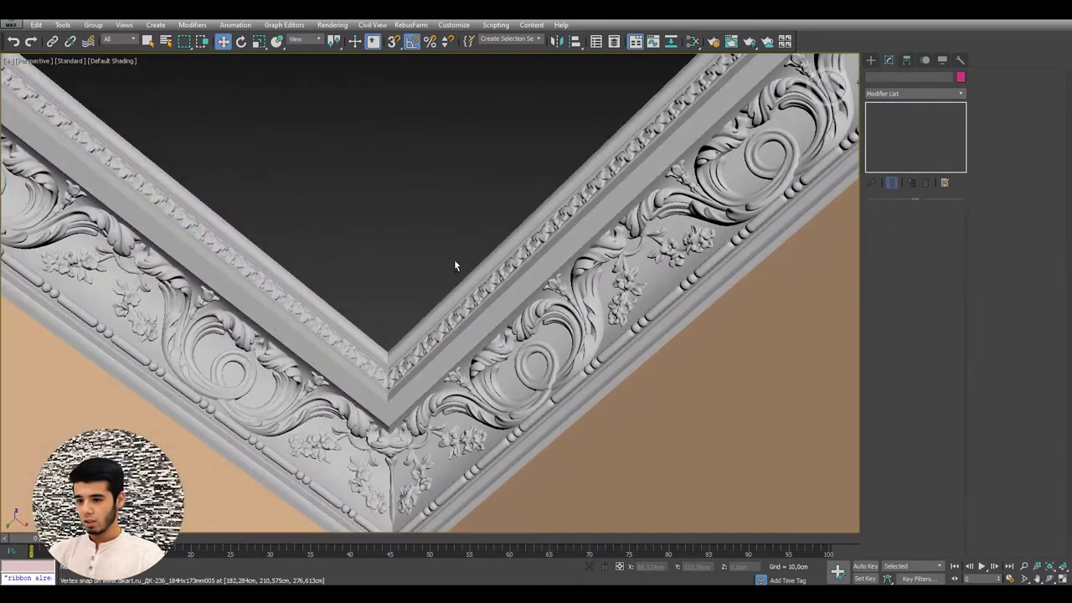
{"action": "scroll", "coordinate": [441, 420], "scroll_direction": "up", "scroll_amount": 2}
{"action": "scroll", "coordinate": [442, 421], "scroll_direction": "up", "scroll_amount": 3}
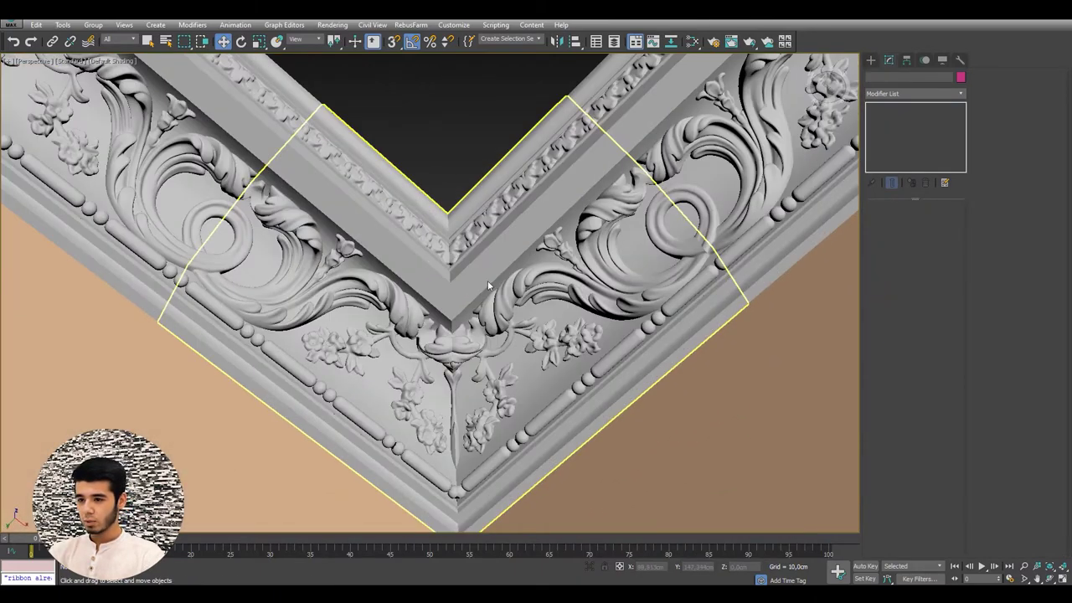
{"action": "scroll", "coordinate": [457, 269], "scroll_direction": "down", "scroll_amount": 2}
{"action": "scroll", "coordinate": [460, 291], "scroll_direction": "down", "scroll_amount": 2}
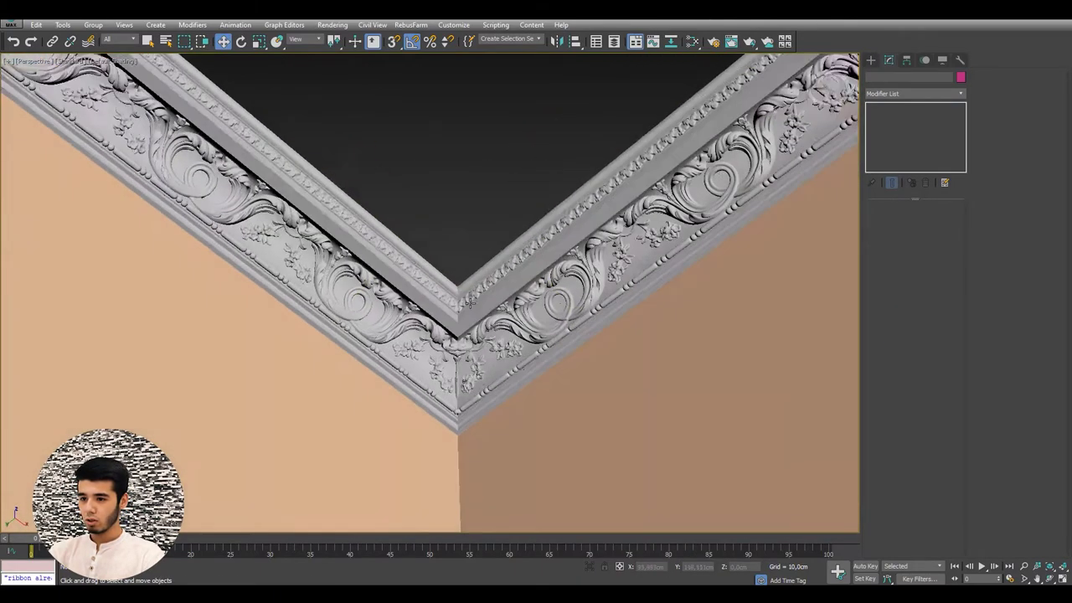
{"action": "scroll", "coordinate": [467, 295], "scroll_direction": "down", "scroll_amount": 2}
{"action": "scroll", "coordinate": [453, 327], "scroll_direction": "up", "scroll_amount": 2}
{"action": "scroll", "coordinate": [450, 327], "scroll_direction": "up", "scroll_amount": 2}
{"action": "scroll", "coordinate": [452, 329], "scroll_direction": "up", "scroll_amount": 1}
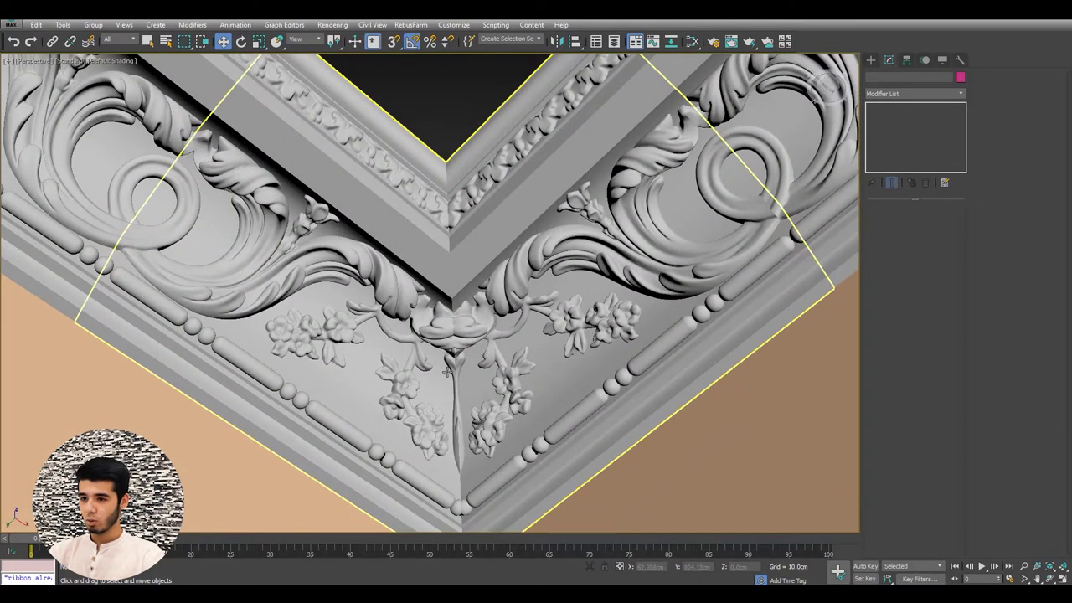
{"action": "scroll", "coordinate": [447, 239], "scroll_direction": "down", "scroll_amount": 3}
{"action": "scroll", "coordinate": [431, 345], "scroll_direction": "down", "scroll_amount": 1}
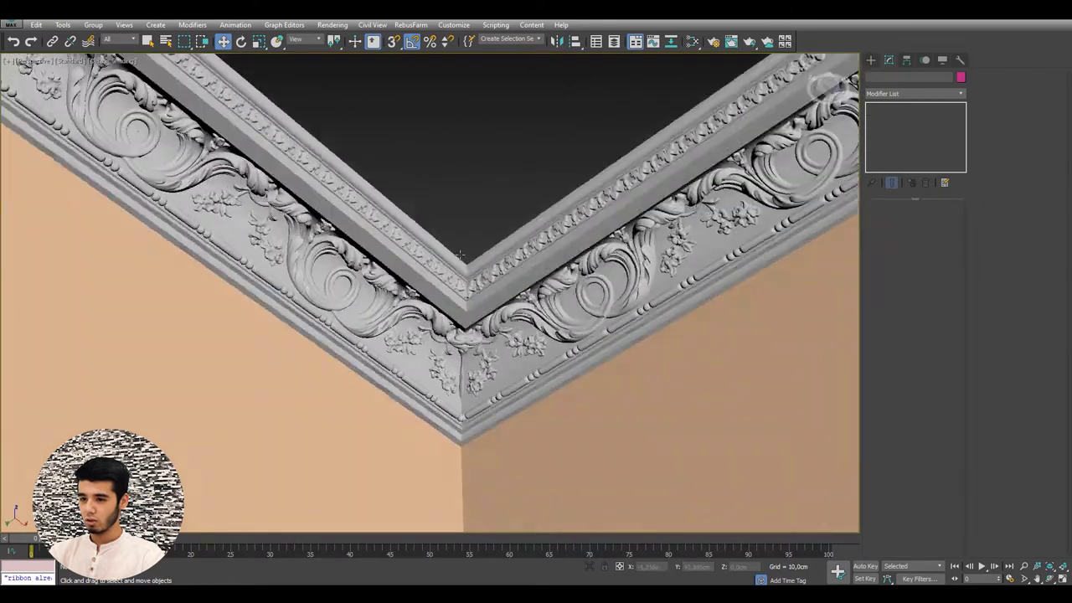
{"action": "scroll", "coordinate": [432, 345], "scroll_direction": "down", "scroll_amount": 3}
{"action": "mouse_move", "coordinate": [432, 345]}
{"action": "middle_mouse_down", "text": "alt"}
{"action": "mouse_move", "coordinate": [636, 368]}
{"action": "mouse_move", "coordinate": [590, 307]}
{"action": "middle_mouse_up", "text": "alt"}
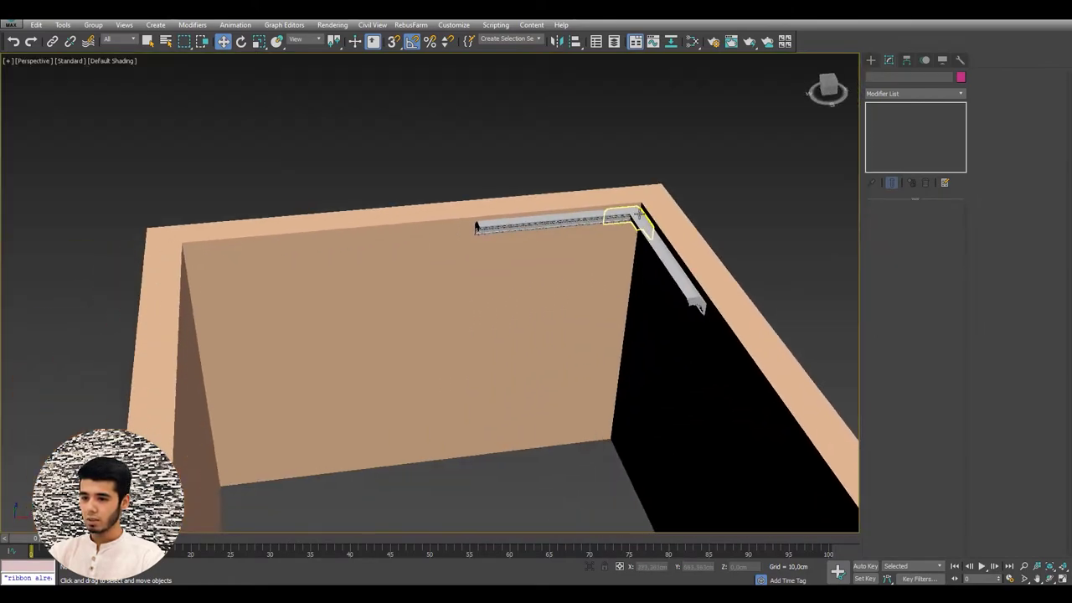
Step: Orbit the room, then switch to Top view and pan to the wall corner
{"action": "scroll", "coordinate": [325, 221], "scroll_direction": "up", "scroll_amount": 3}
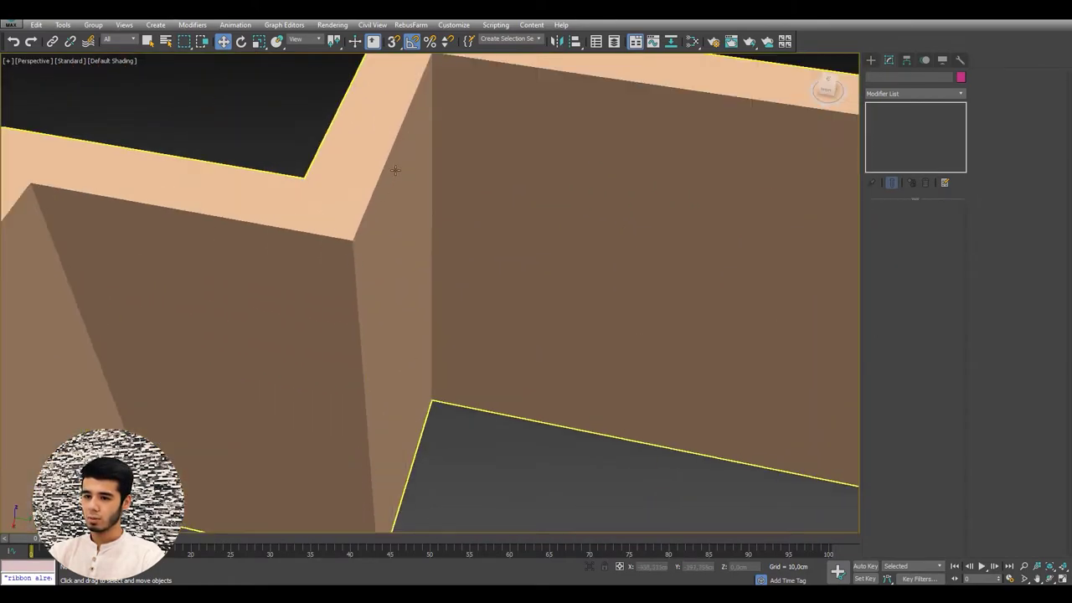
{"action": "scroll", "coordinate": [350, 253], "scroll_direction": "down", "scroll_amount": 5}
{"action": "scroll", "coordinate": [366, 234], "scroll_direction": "up", "scroll_amount": 5}
{"action": "scroll", "coordinate": [366, 235], "scroll_direction": "down", "scroll_amount": 6}
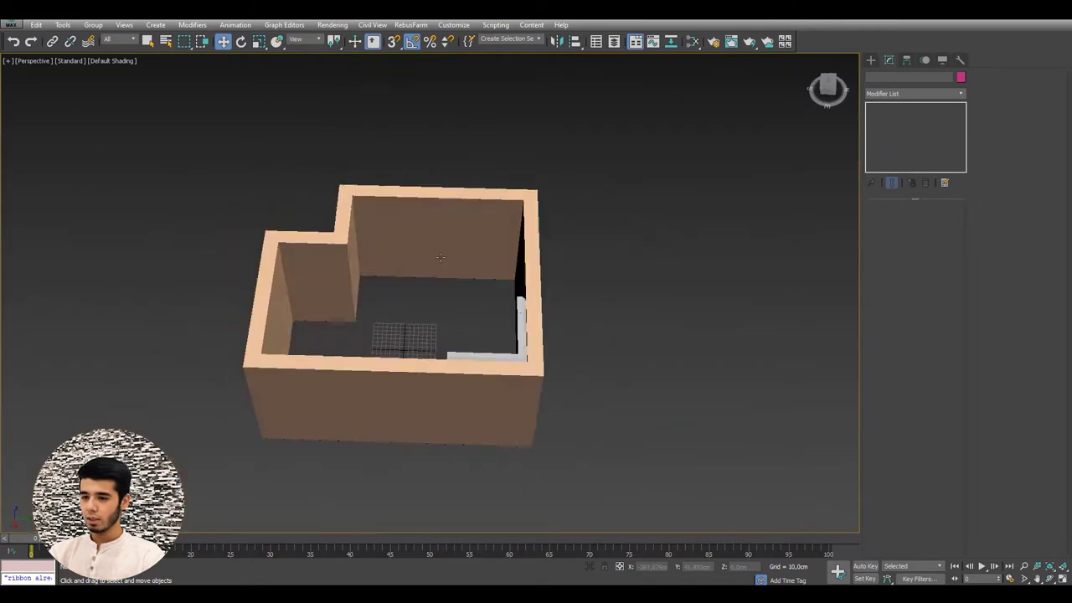
{"action": "mouse_move", "coordinate": [366, 235]}
{"action": "middle_mouse_down", "text": "alt"}
{"action": "mouse_move", "coordinate": [561, 266]}
{"action": "mouse_move", "coordinate": [475, 199]}
{"action": "middle_mouse_up", "text": "alt"}
{"action": "scroll", "coordinate": [475, 199], "scroll_direction": "up", "scroll_amount": 3}
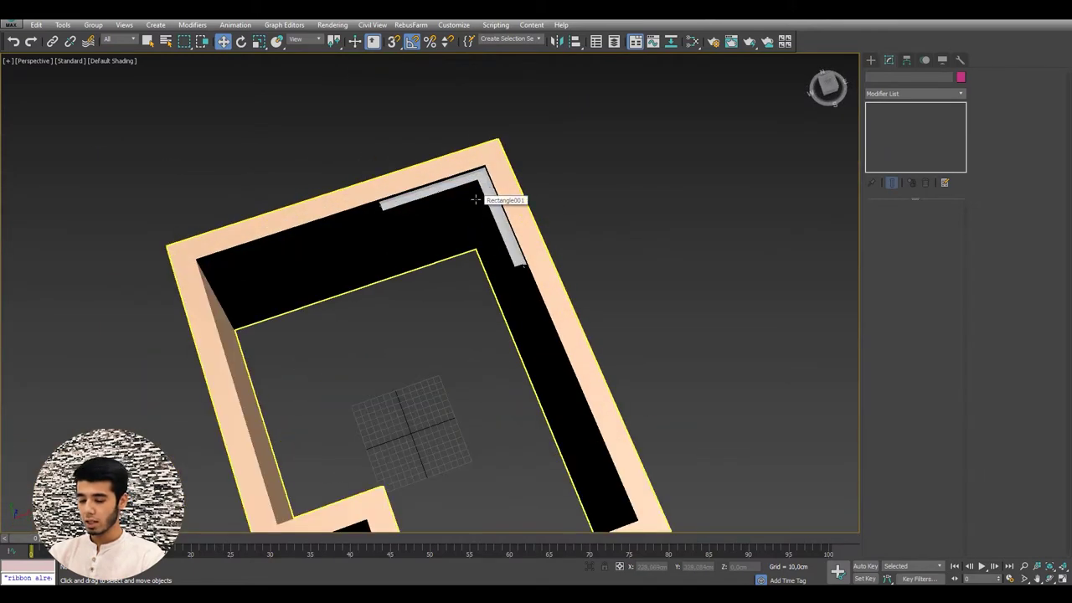
{"action": "key", "text": "t"}
{"action": "scroll", "coordinate": [494, 210], "scroll_direction": "down", "scroll_amount": 2}
{"action": "scroll", "coordinate": [417, 244], "scroll_direction": "down", "scroll_amount": 2}
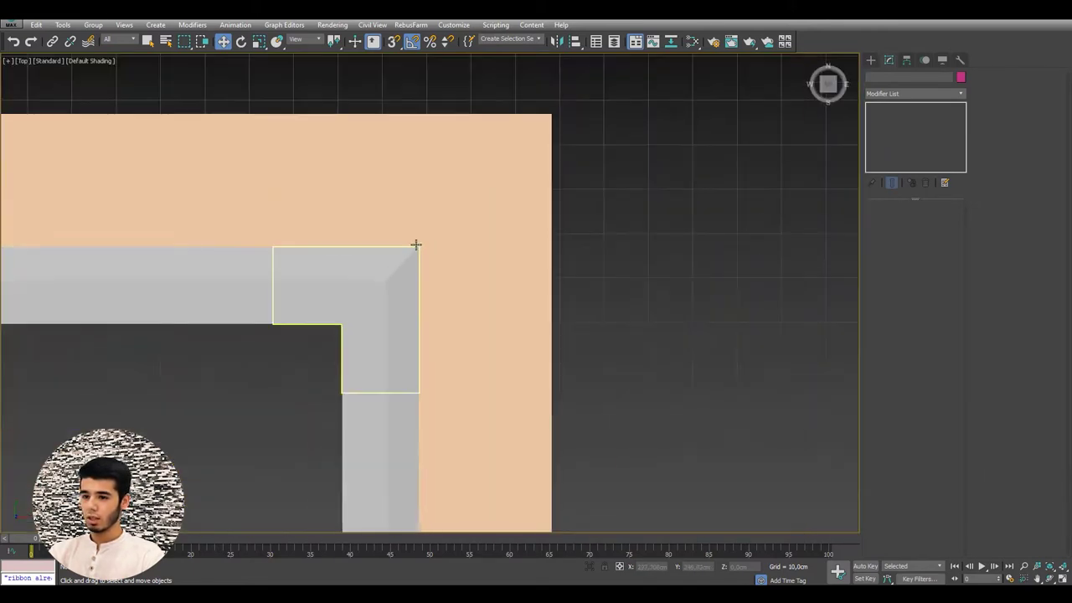
{"action": "scroll", "coordinate": [416, 244], "scroll_direction": "down", "scroll_amount": 2}
{"action": "middle_click_drag", "start_coordinate": [416, 244], "coordinate": [598, 204]}
Step: Marquee-select the cornice pieces on the top wall and drag a copy downward
{"action": "left_click_drag", "start_coordinate": [355, 216], "coordinate": [359, 214]}
{"action": "scroll", "coordinate": [474, 182], "scroll_direction": "down", "scroll_amount": 5}
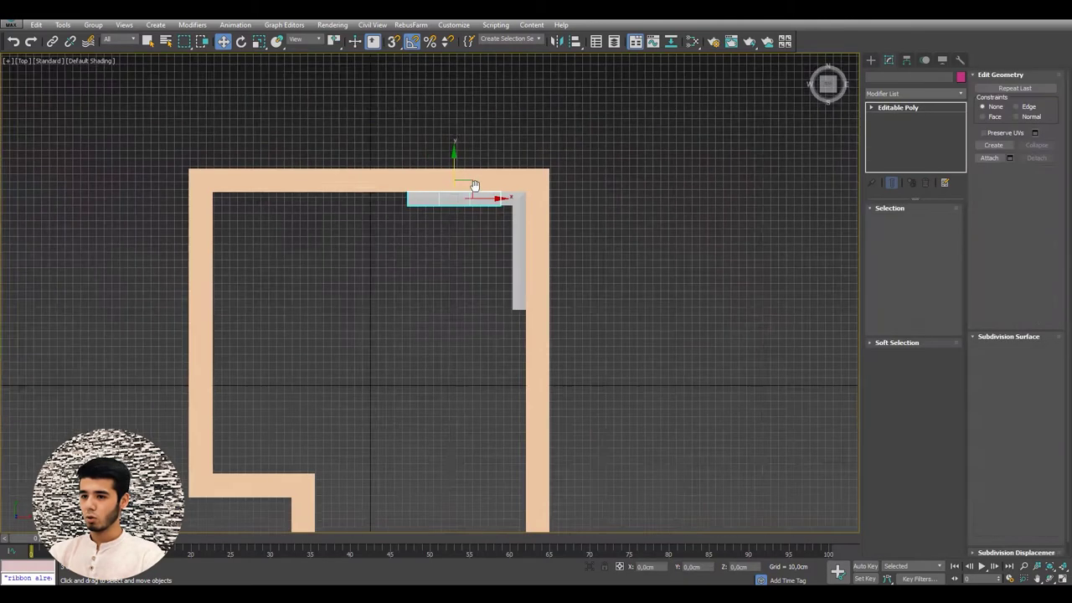
{"action": "scroll", "coordinate": [641, 109], "scroll_direction": "up", "scroll_amount": 2}
{"action": "scroll", "coordinate": [641, 106], "scroll_direction": "down", "scroll_amount": 2}
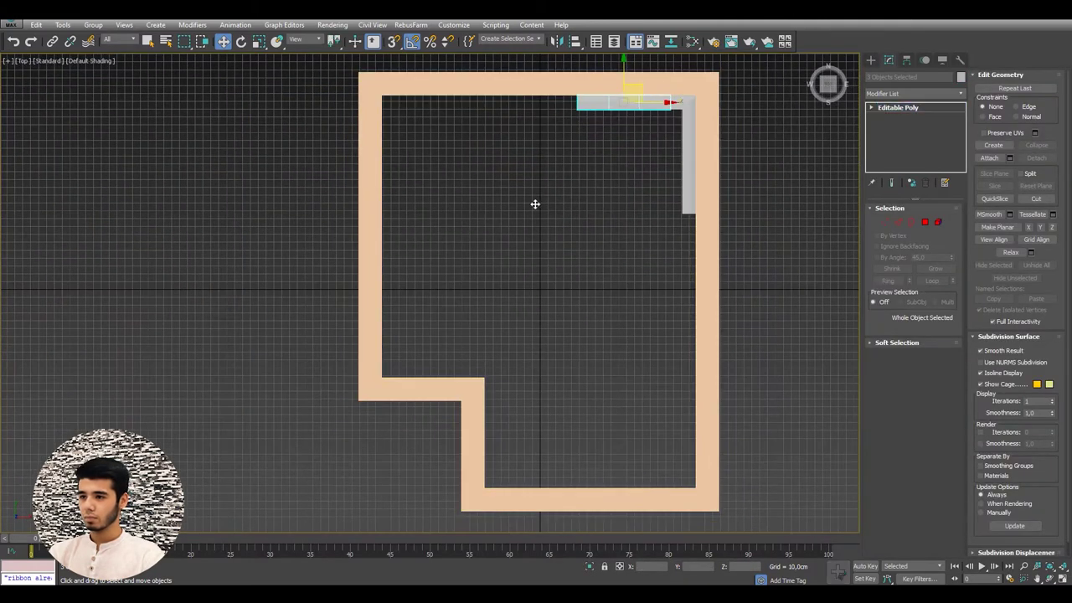
{"action": "left_click_drag", "start_coordinate": [644, 89], "coordinate": [468, 349], "text": "shift"}
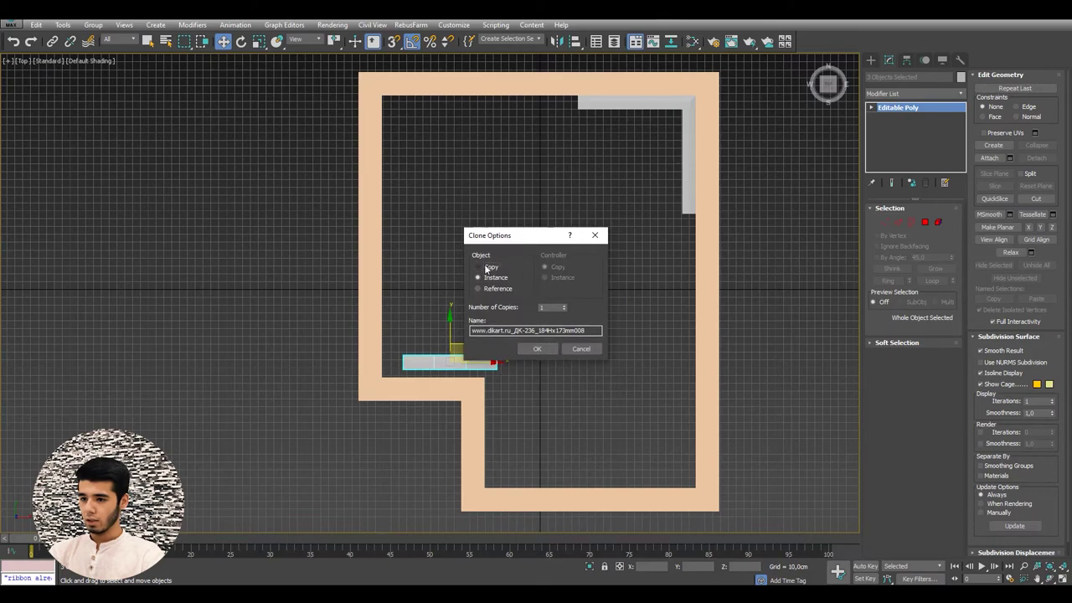
Step: Confirm the copy in Clone Options, then undo a trial rotation to keep it level
{"action": "left_click", "coordinate": [542, 350]}
{"action": "scroll", "coordinate": [503, 335], "scroll_direction": "up", "scroll_amount": 5}
{"action": "key", "text": "e"}
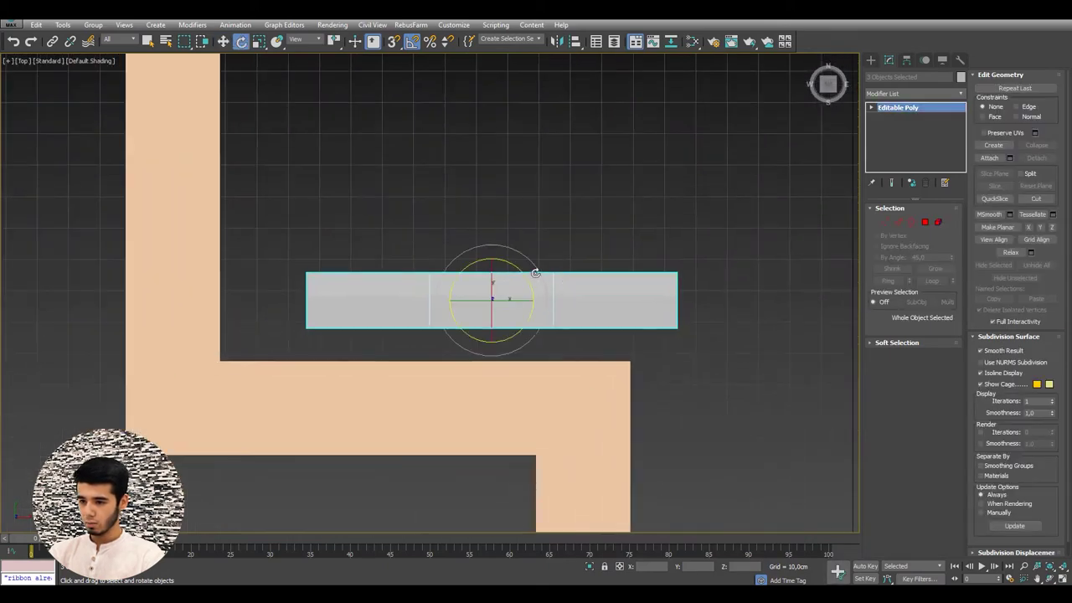
{"action": "left_click_drag", "start_coordinate": [520, 273], "coordinate": [581, 362]}
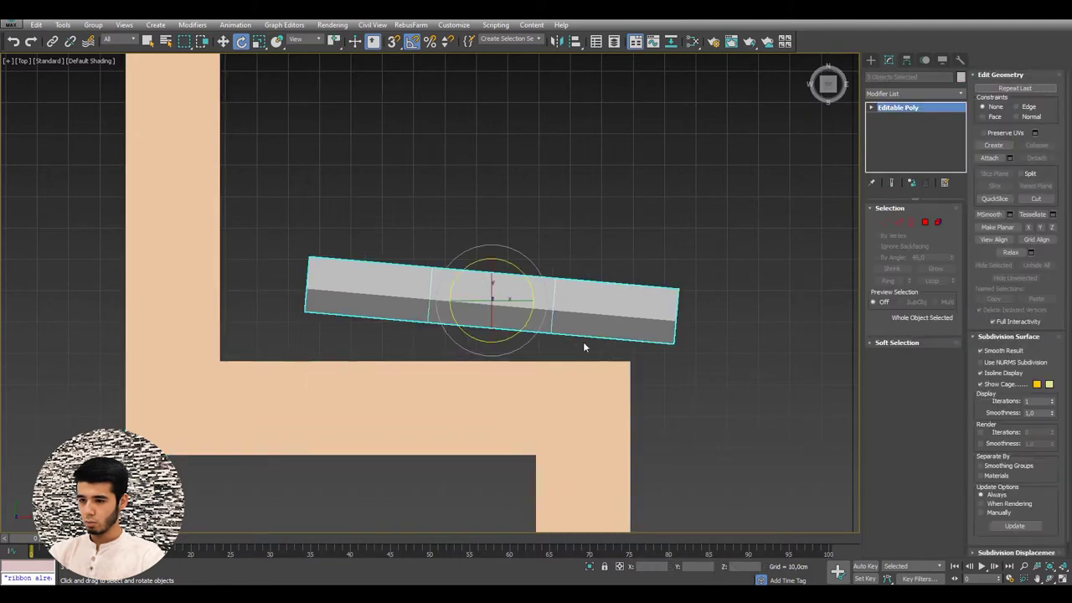
{"action": "key", "text": "ctrl+z"}
Step: With vertex snap on, move the copy onto the lower wall corner, check it in Perspective, and select the leftmost piece
{"action": "key", "text": "w"}
{"action": "left_click_drag", "start_coordinate": [504, 287], "coordinate": [474, 291]}
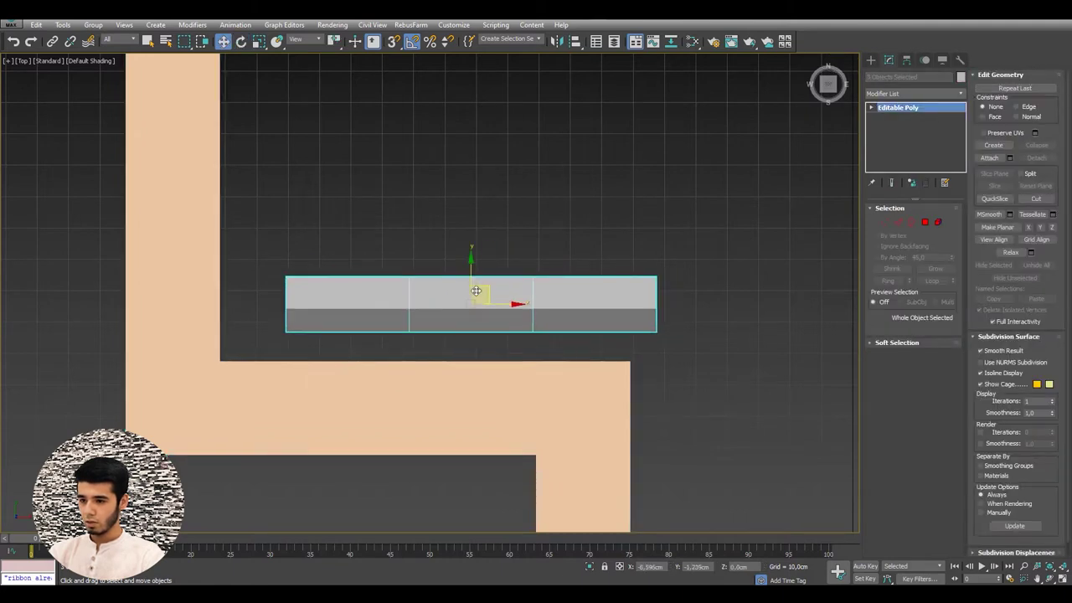
{"action": "key", "text": "s"}
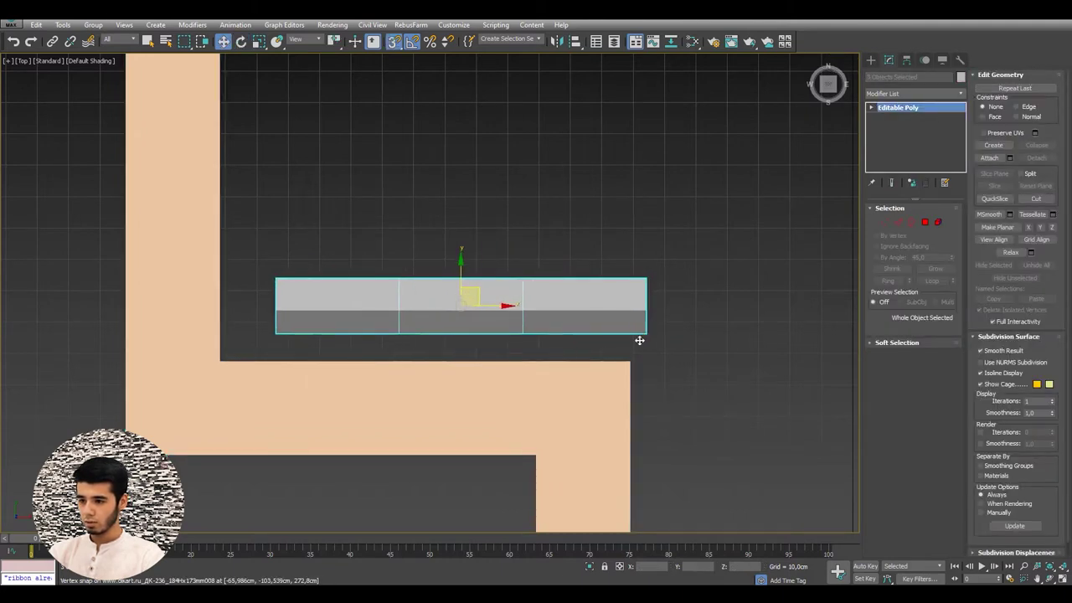
{"action": "left_click_drag", "start_coordinate": [639, 340], "coordinate": [630, 360]}
{"action": "key", "text": "p"}
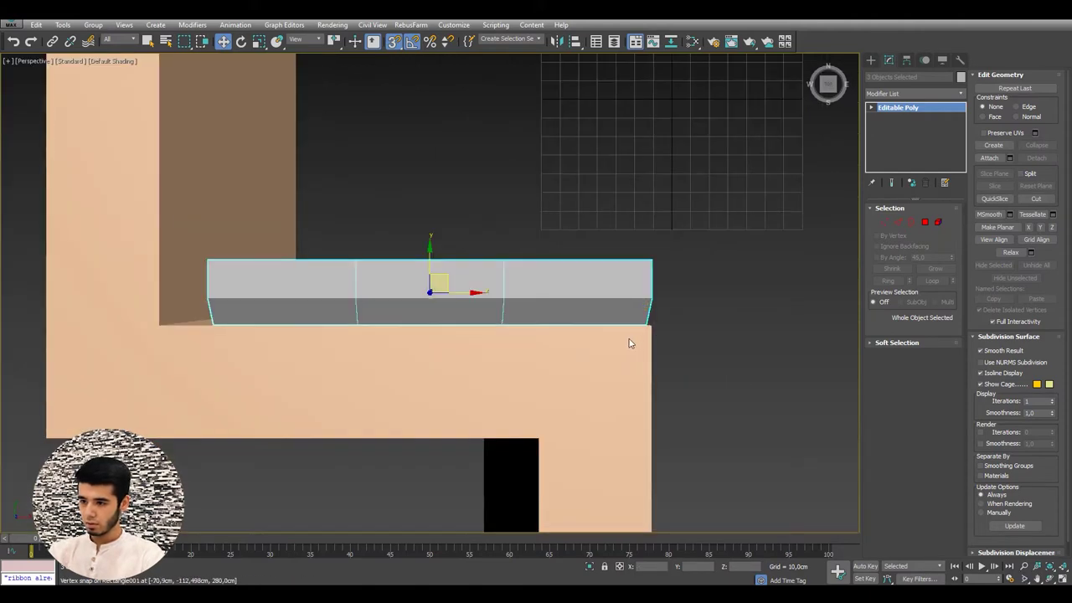
{"action": "mouse_move", "coordinate": [630, 343]}
{"action": "middle_mouse_down", "text": "alt"}
{"action": "mouse_move", "coordinate": [694, 223]}
{"action": "mouse_move", "coordinate": [637, 259]}
{"action": "middle_mouse_up", "text": "alt"}
{"action": "left_click_drag", "start_coordinate": [637, 258], "coordinate": [595, 257]}
{"action": "left_click", "coordinate": [500, 217]}
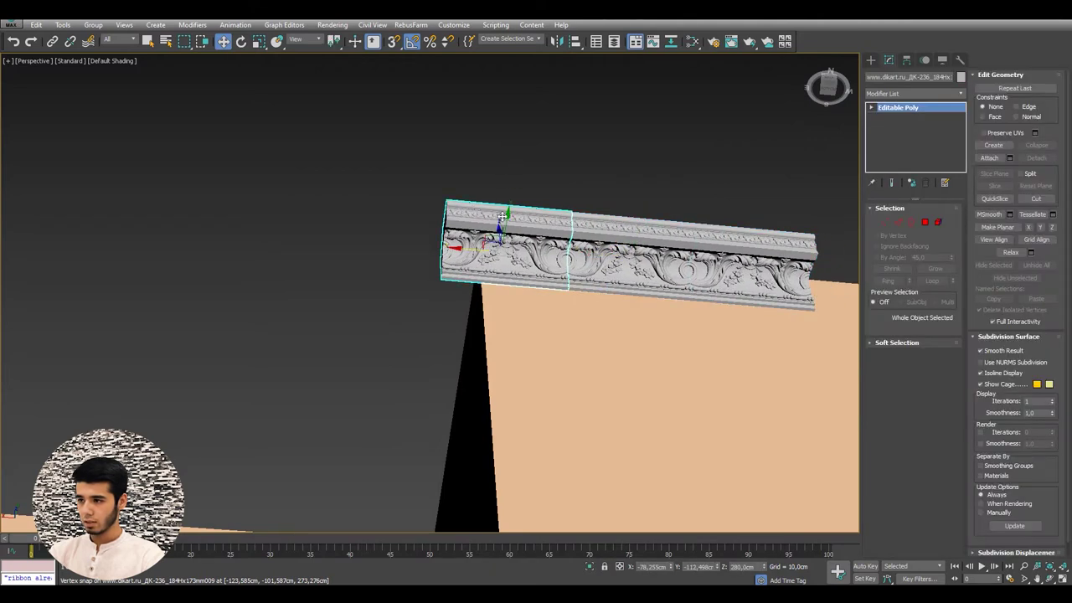
Step: Apply a Symmetry modifier to the leftmost lower-wall cornice piece with Mirror Axis set to Z
{"action": "right_click", "coordinate": [924, 109]}
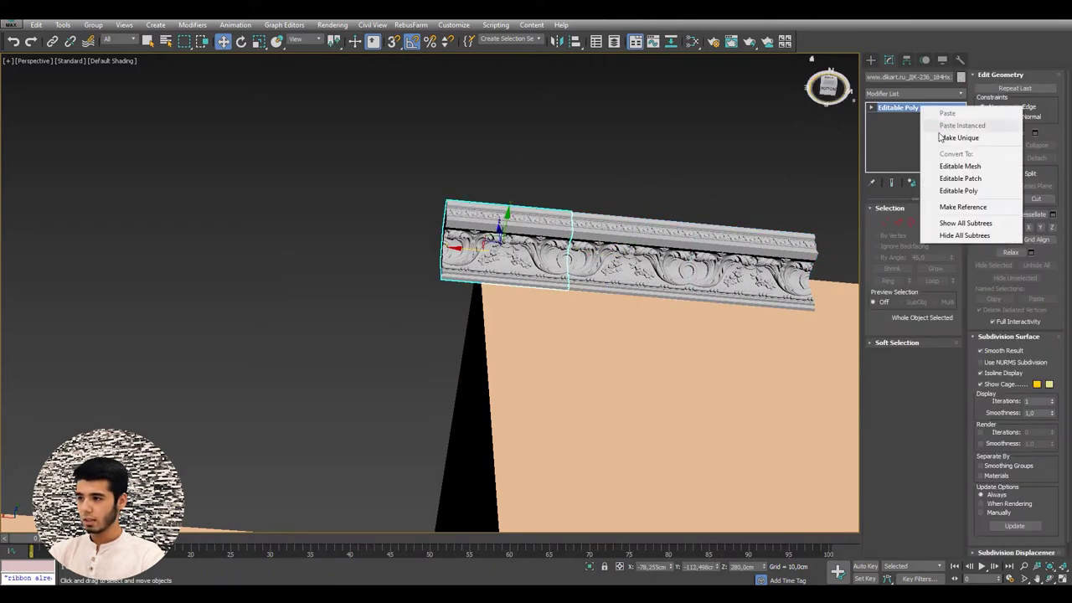
{"action": "left_click", "coordinate": [890, 142]}
{"action": "left_click", "coordinate": [906, 94]}
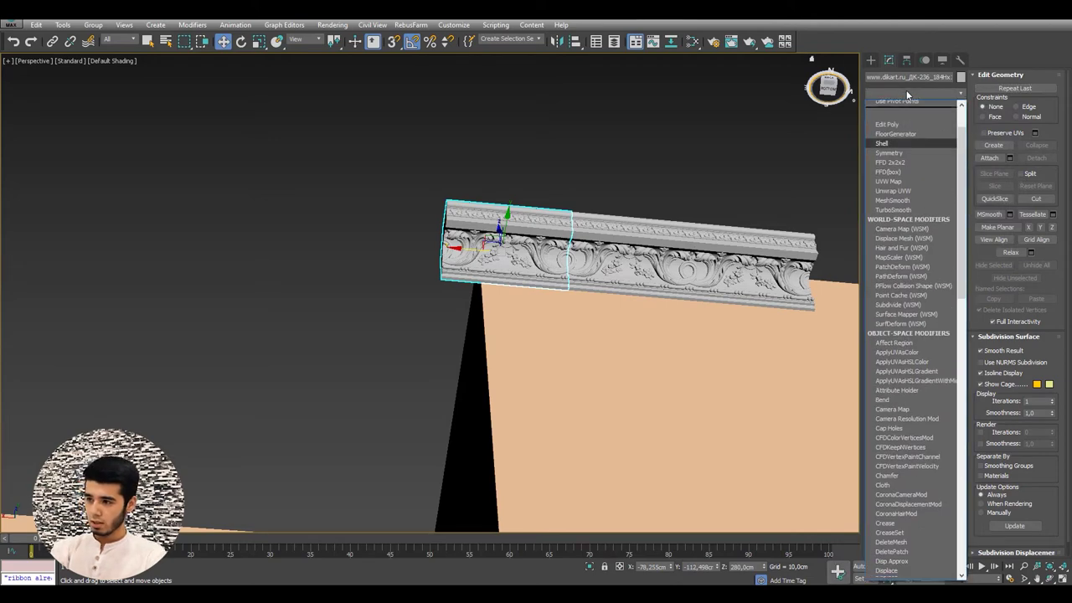
{"action": "left_click", "coordinate": [896, 105]}
{"action": "mouse_move", "coordinate": [723, 142]}
{"action": "middle_mouse_down", "text": "alt"}
{"action": "mouse_move", "coordinate": [637, 276]}
{"action": "mouse_move", "coordinate": [932, 234]}
{"action": "middle_mouse_up", "text": "alt"}
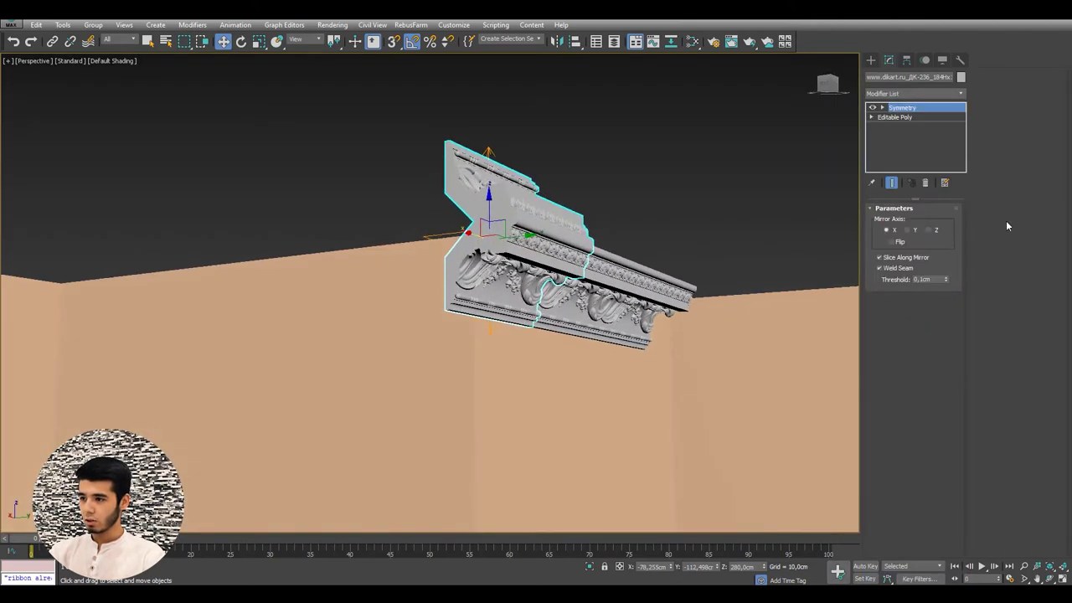
{"action": "left_click", "coordinate": [928, 231]}
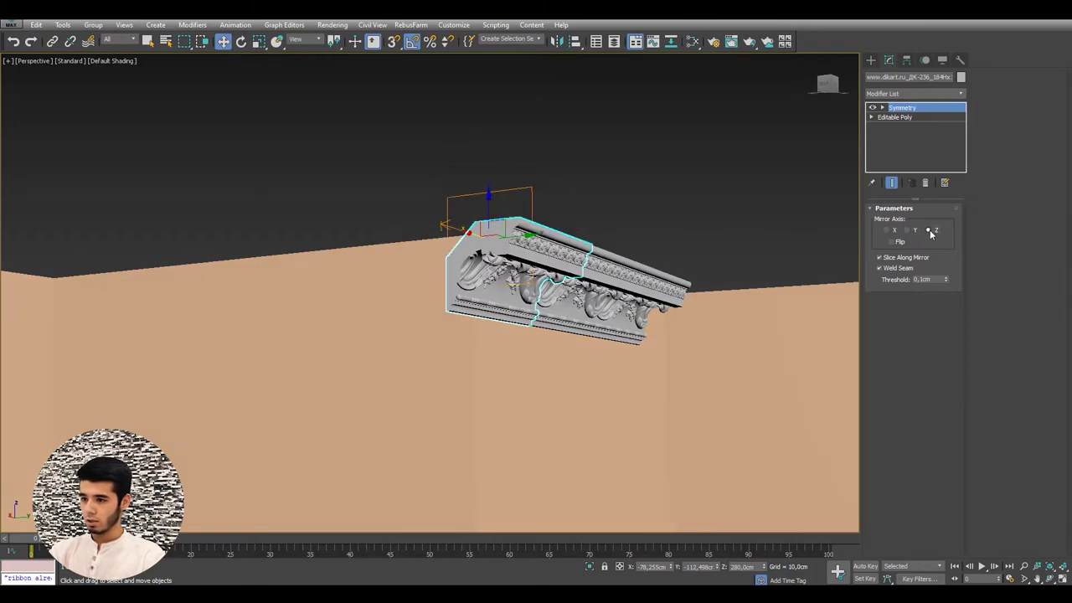
{"action": "mouse_move", "coordinate": [540, 237]}
{"action": "middle_mouse_down", "text": "alt"}
{"action": "mouse_move", "coordinate": [529, 266]}
{"action": "mouse_move", "coordinate": [793, 202]}
{"action": "mouse_move", "coordinate": [800, 254]}
{"action": "middle_mouse_up", "text": "alt"}
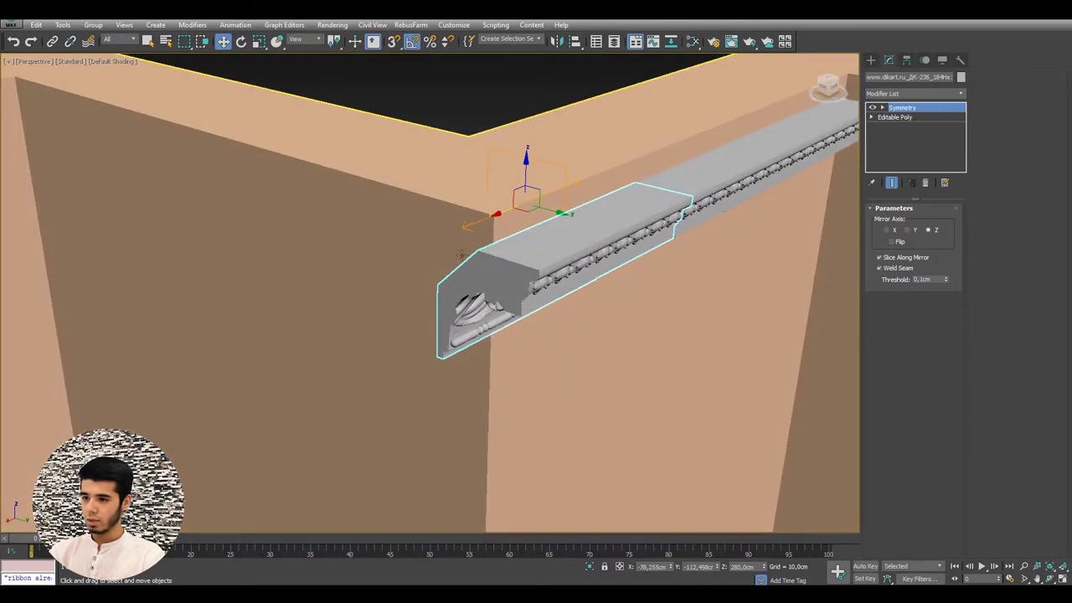
Step: Rotate the Symmetry mirror gizmo so the two cornice halves meet at a mitre
{"action": "mouse_move", "coordinate": [553, 251]}
{"action": "middle_mouse_down", "text": "alt"}
{"action": "mouse_move", "coordinate": [569, 243]}
{"action": "mouse_move", "coordinate": [574, 208]}
{"action": "middle_mouse_up", "text": "alt"}
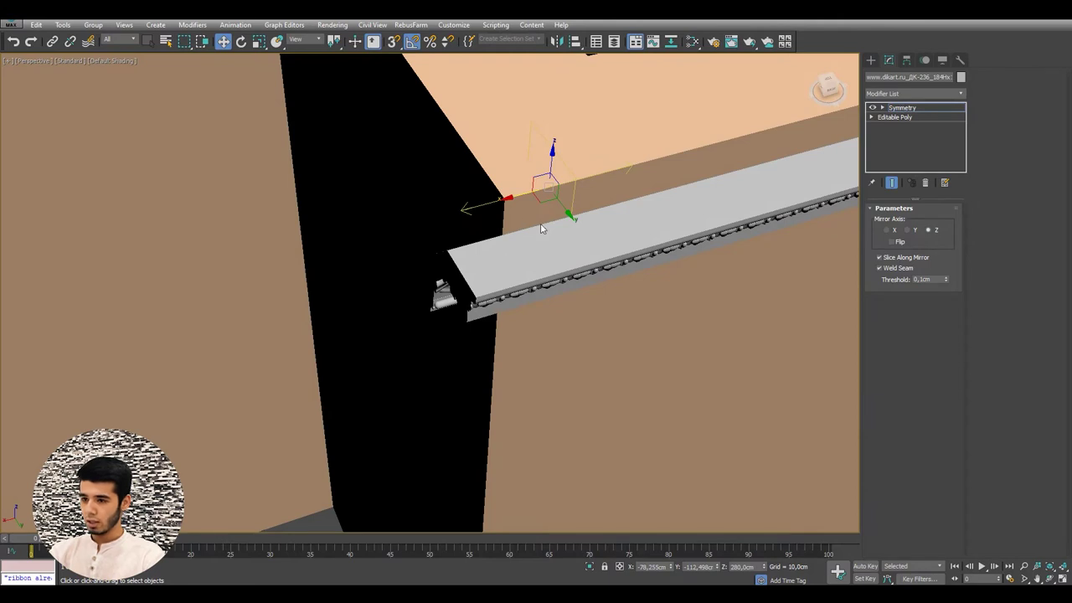
{"action": "key", "text": "e"}
{"action": "mouse_move", "coordinate": [549, 217]}
{"action": "left_mouse_down"}
{"action": "mouse_move", "coordinate": [529, 219]}
{"action": "mouse_move", "coordinate": [625, 203]}
{"action": "left_mouse_up"}
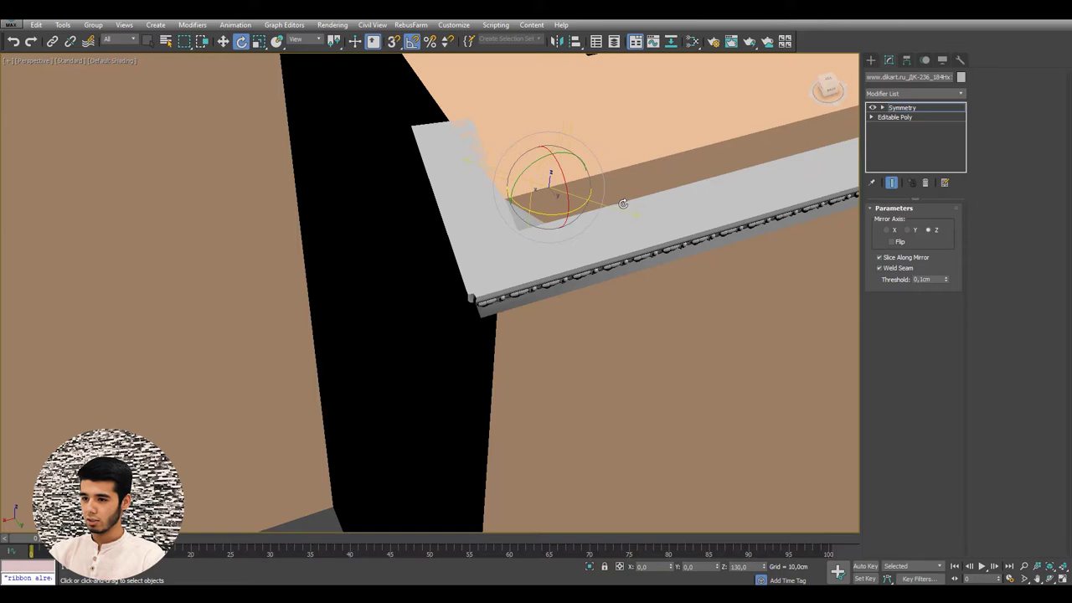
{"action": "middle_click_drag", "start_coordinate": [625, 204], "coordinate": [563, 159], "text": "alt"}
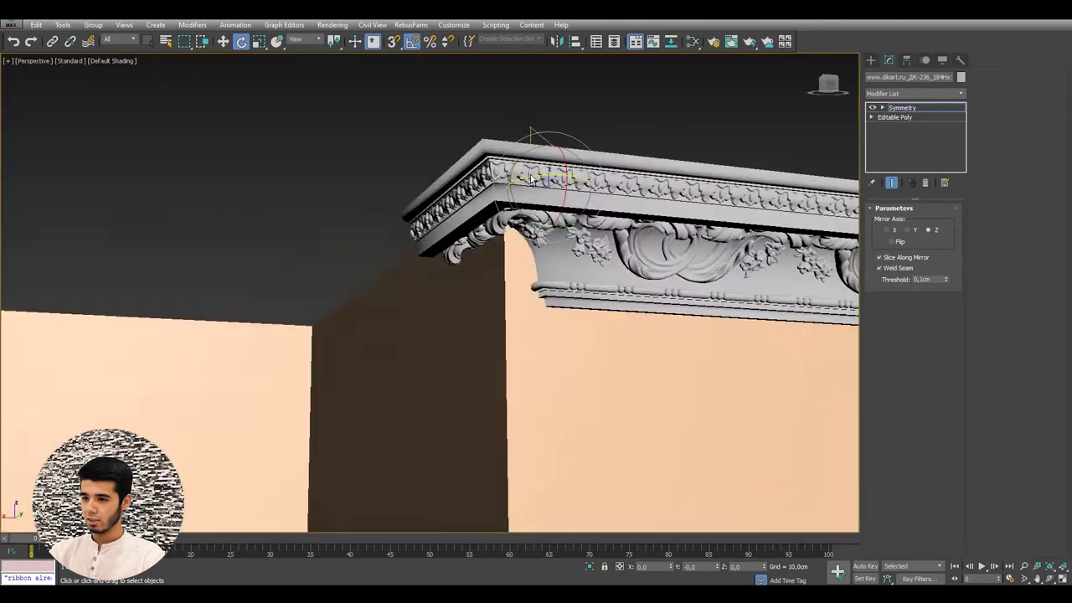
Step: Slide the mirror plane left, then back right until the mitred corner closes
{"action": "key", "text": "w"}
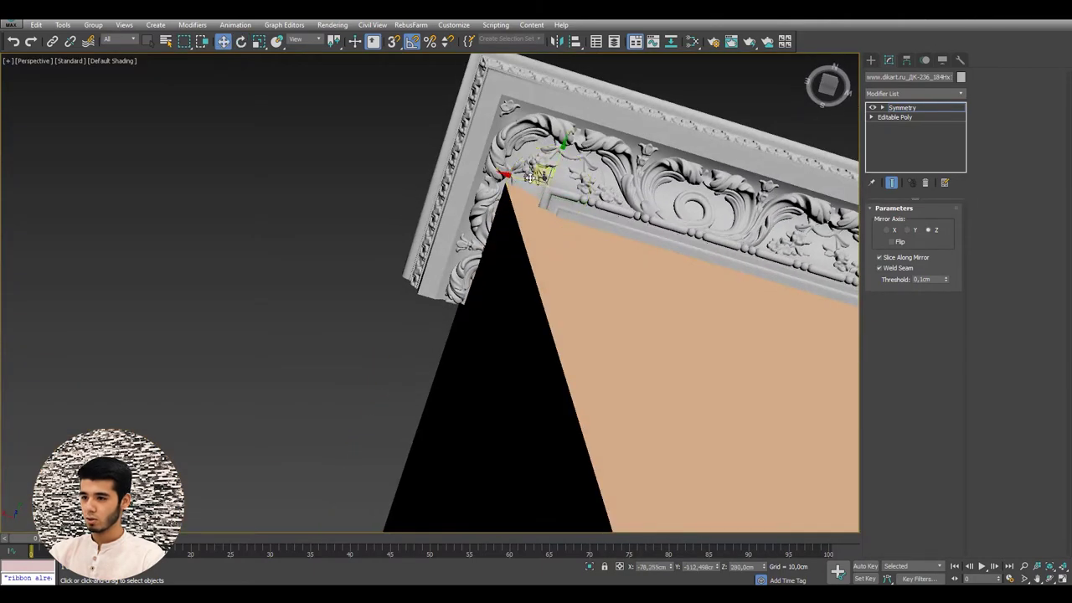
{"action": "left_click_drag", "start_coordinate": [517, 180], "coordinate": [444, 168]}
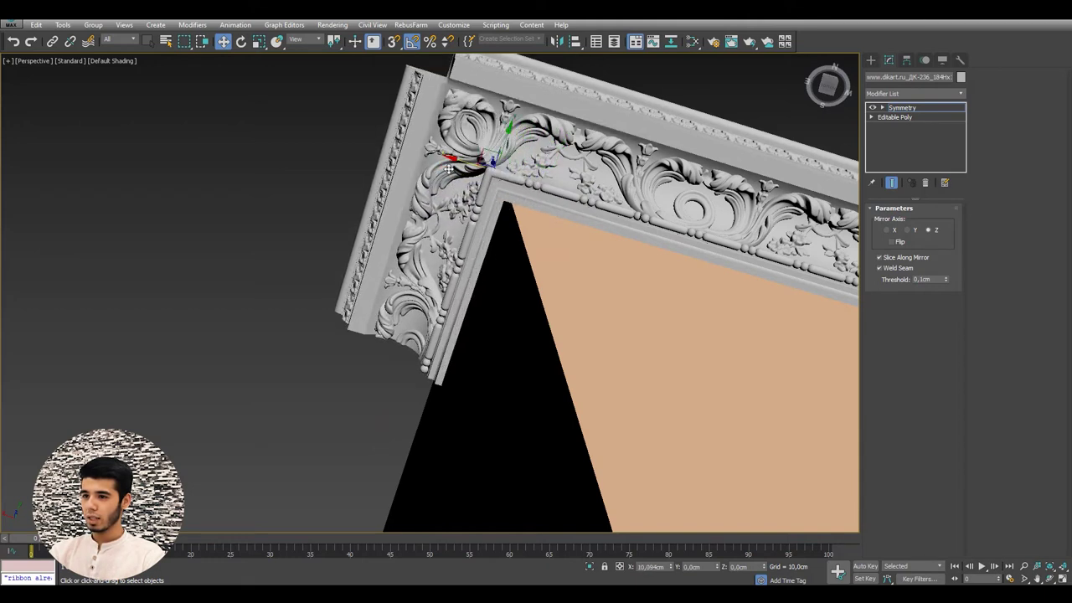
{"action": "left_click_drag", "start_coordinate": [444, 169], "coordinate": [423, 159]}
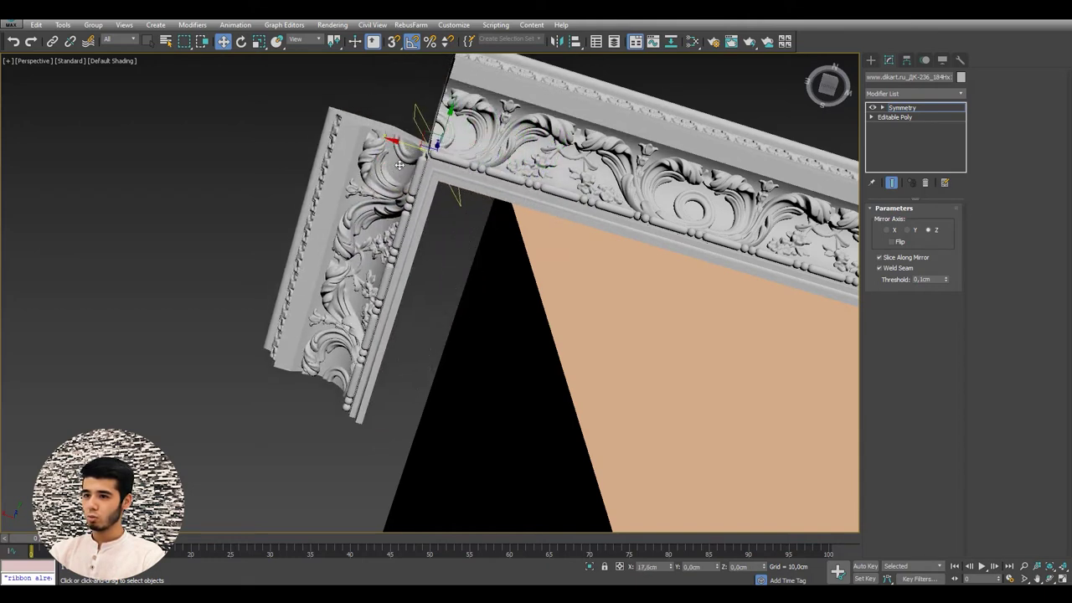
{"action": "middle_click_drag", "start_coordinate": [423, 159], "coordinate": [509, 266]}
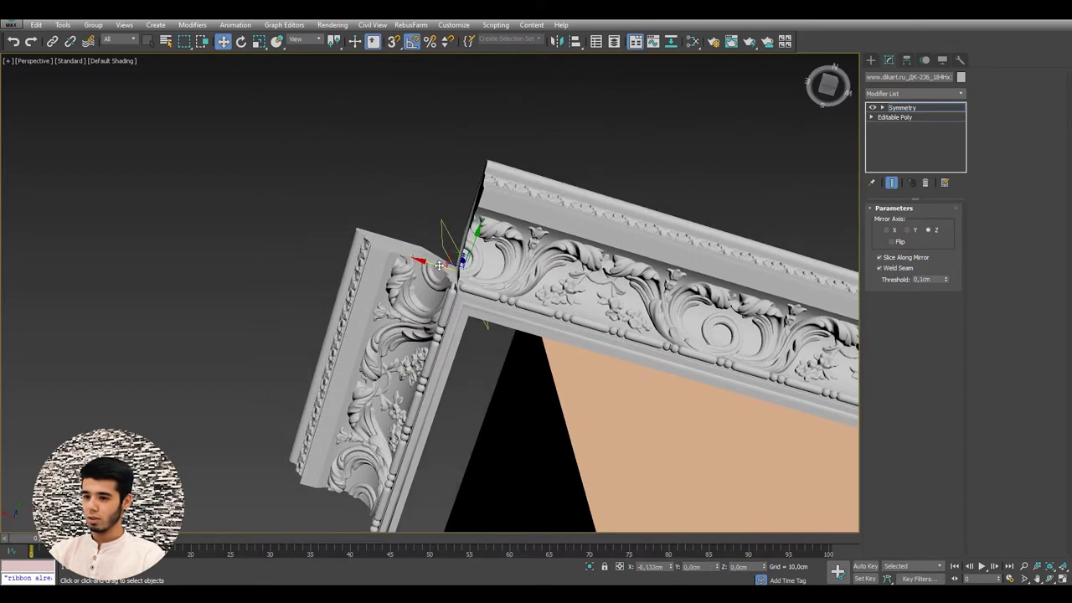
{"action": "mouse_move", "coordinate": [439, 265]}
{"action": "left_mouse_down"}
{"action": "mouse_move", "coordinate": [505, 274]}
{"action": "mouse_move", "coordinate": [490, 272]}
{"action": "left_mouse_up"}
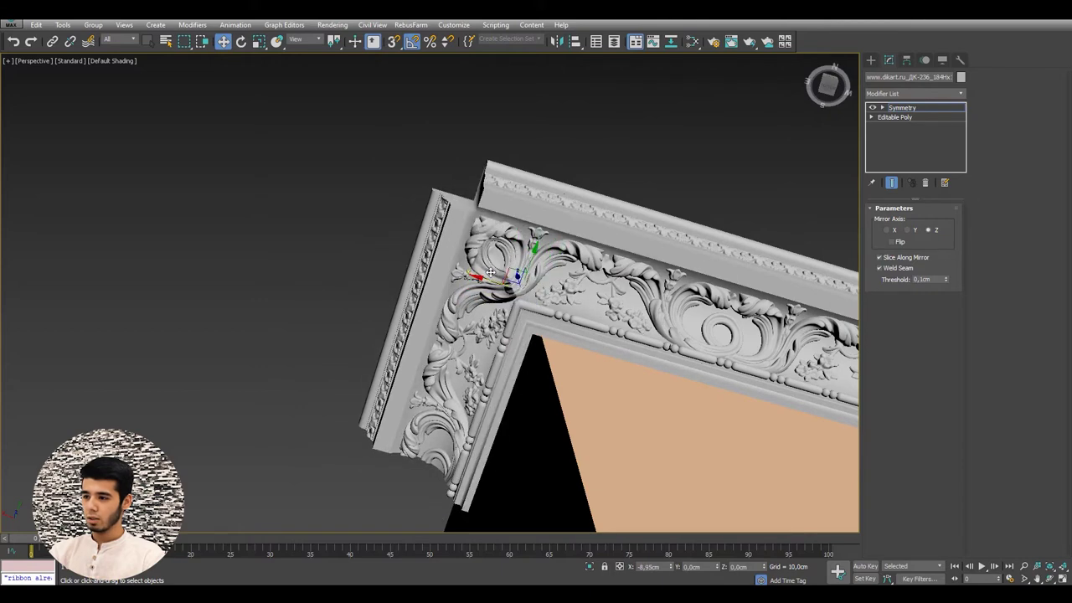
{"action": "scroll", "coordinate": [482, 193], "scroll_direction": "up", "scroll_amount": 4}
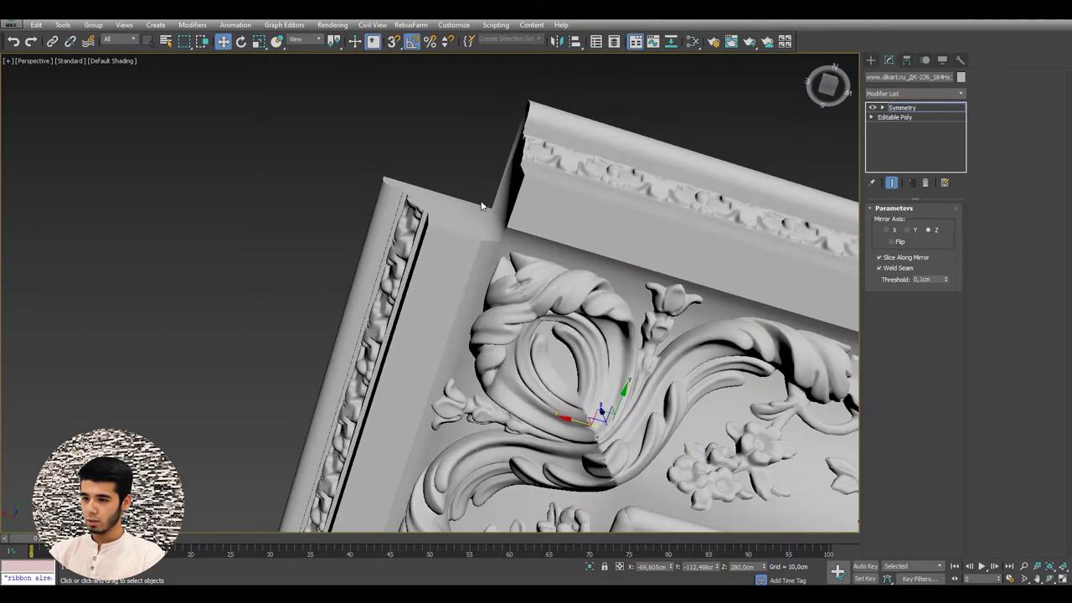
Step: Uncheck Weld Seam in the Symmetry parameters and inspect the unwelded corner seam
{"action": "left_click", "coordinate": [894, 271]}
{"action": "middle_click_drag", "start_coordinate": [500, 254], "coordinate": [496, 201]}
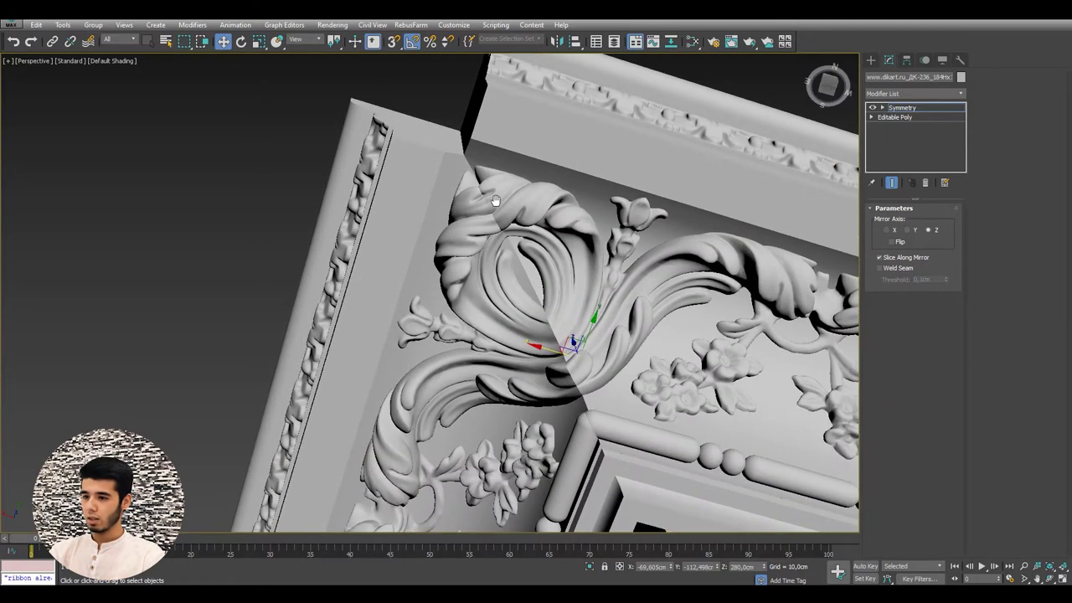
{"action": "mouse_move", "coordinate": [544, 346]}
{"action": "middle_mouse_down", "text": "alt"}
{"action": "mouse_move", "coordinate": [625, 356]}
{"action": "mouse_move", "coordinate": [648, 463]}
{"action": "mouse_move", "coordinate": [643, 356]}
{"action": "mouse_move", "coordinate": [652, 368]}
{"action": "mouse_move", "coordinate": [502, 335]}
{"action": "mouse_move", "coordinate": [535, 370]}
{"action": "mouse_move", "coordinate": [589, 350]}
{"action": "middle_mouse_up", "text": "alt"}
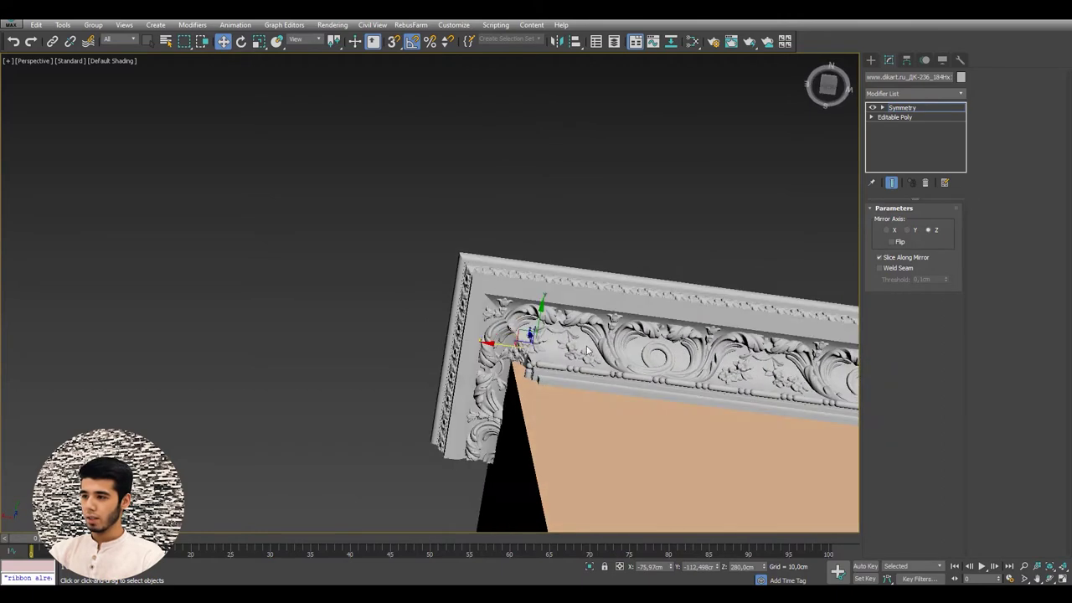
Step: Return to the Symmetry object level, select both cornice objects and slide them left along X
{"action": "left_click", "coordinate": [905, 112]}
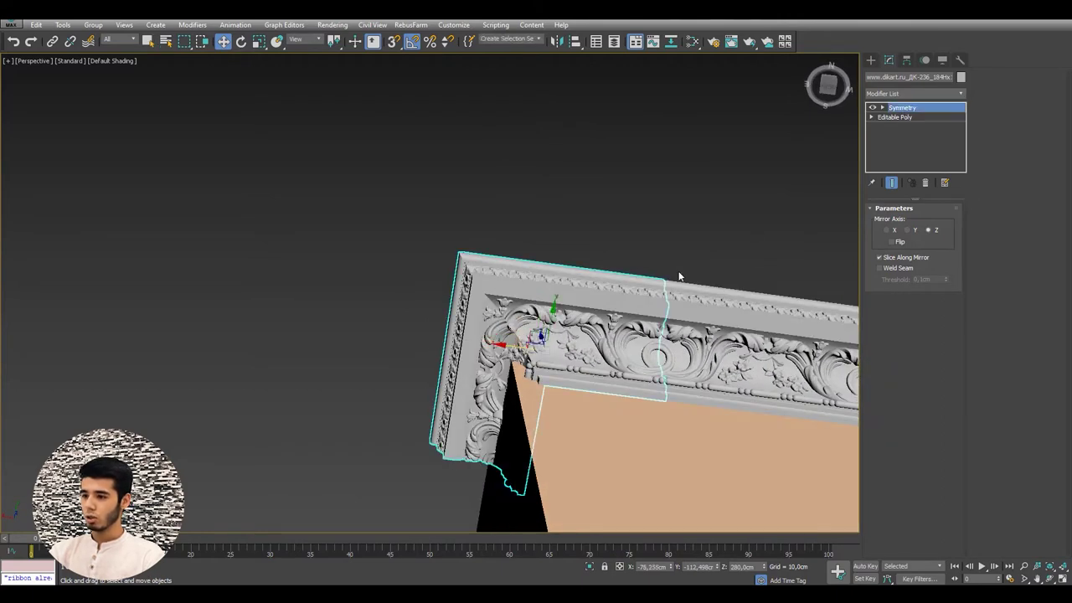
{"action": "mouse_move", "coordinate": [586, 277]}
{"action": "middle_mouse_down", "text": "alt"}
{"action": "mouse_move", "coordinate": [524, 232]}
{"action": "mouse_move", "coordinate": [425, 239]}
{"action": "middle_mouse_up", "text": "alt"}
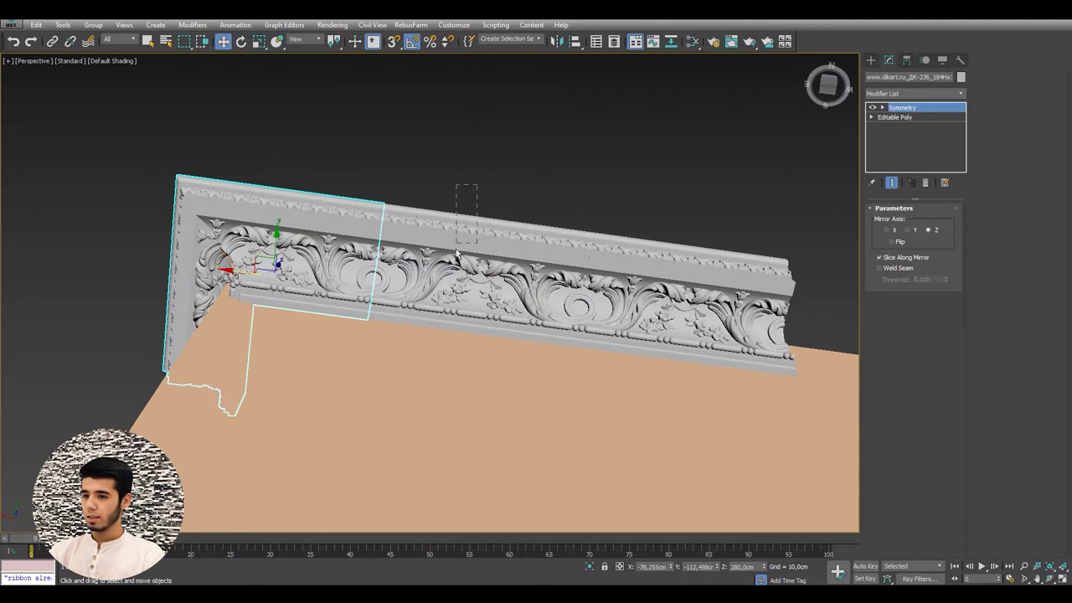
{"action": "left_click_drag", "start_coordinate": [446, 219], "coordinate": [469, 193]}
{"action": "left_click", "coordinate": [711, 242], "text": "ctrl"}
{"action": "middle_click_drag", "start_coordinate": [711, 242], "coordinate": [670, 295], "text": "alt"}
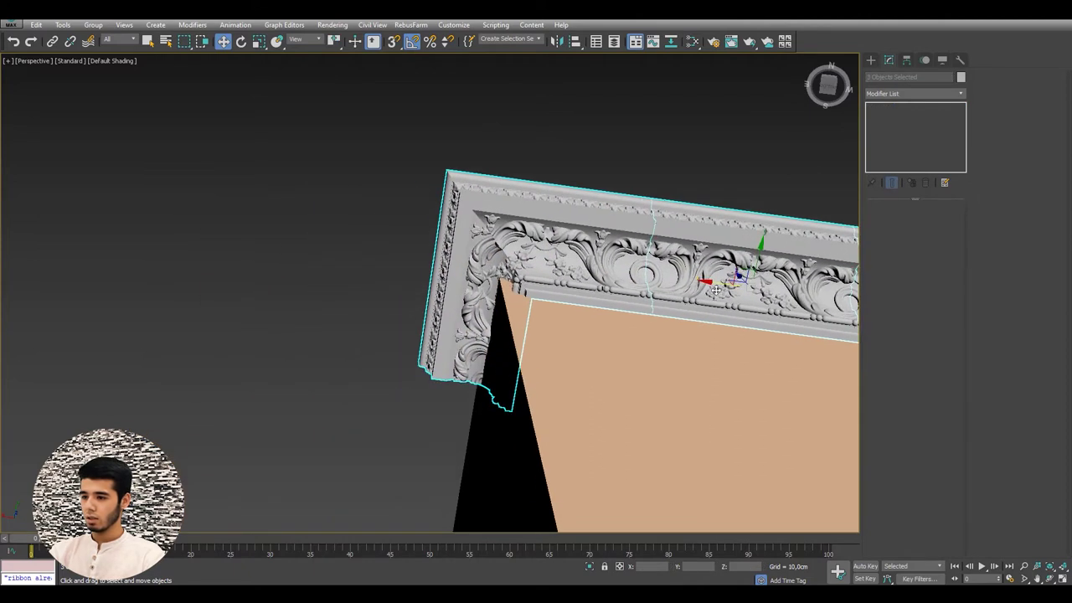
{"action": "mouse_move", "coordinate": [670, 295]}
{"action": "left_mouse_down"}
{"action": "mouse_move", "coordinate": [688, 279]}
{"action": "mouse_move", "coordinate": [680, 277]}
{"action": "left_mouse_up"}
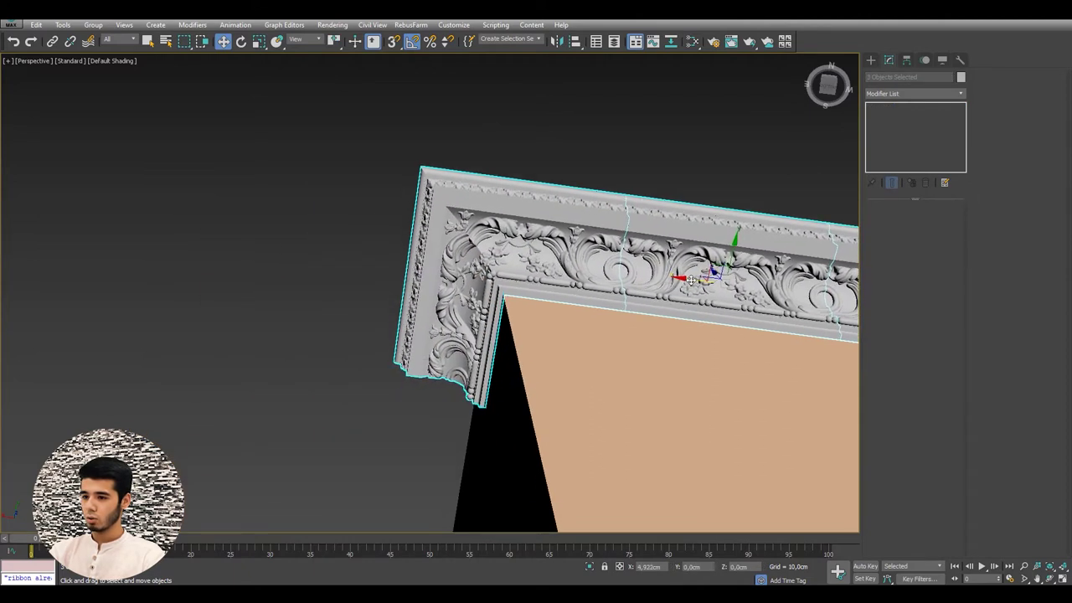
{"action": "mouse_move", "coordinate": [680, 277]}
{"action": "middle_mouse_down", "text": "alt"}
{"action": "mouse_move", "coordinate": [508, 276]}
{"action": "mouse_move", "coordinate": [533, 269]}
{"action": "middle_mouse_up", "text": "alt"}
Step: In Top view with vertex snap on, snap the cornice corner onto the wall's outer corner
{"action": "key", "text": "t"}
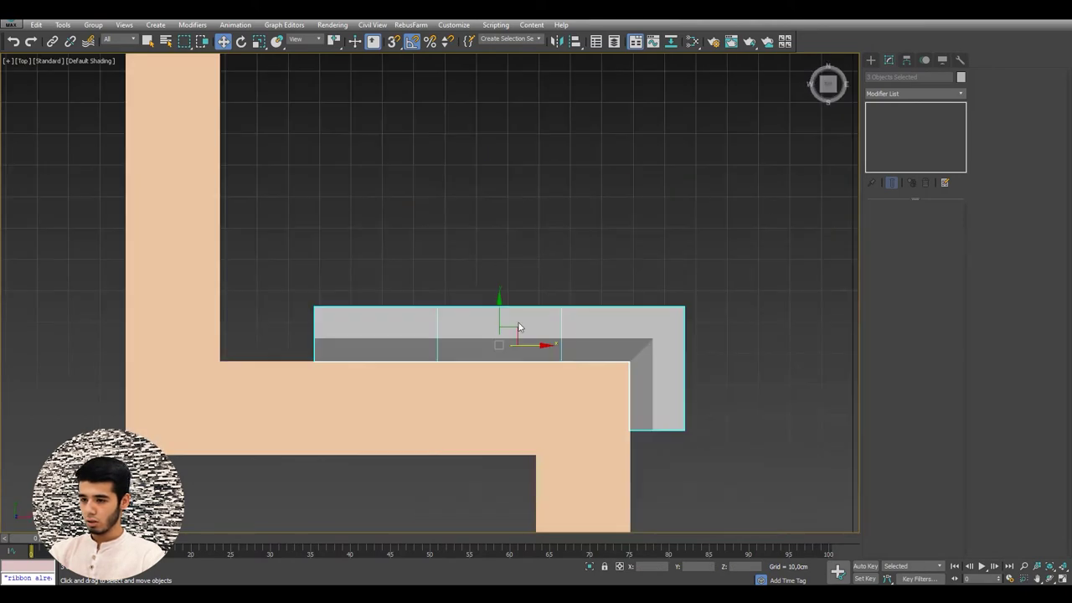
{"action": "middle_click_drag", "start_coordinate": [517, 327], "coordinate": [490, 290]}
{"action": "scroll", "coordinate": [576, 301], "scroll_direction": "up", "scroll_amount": 4}
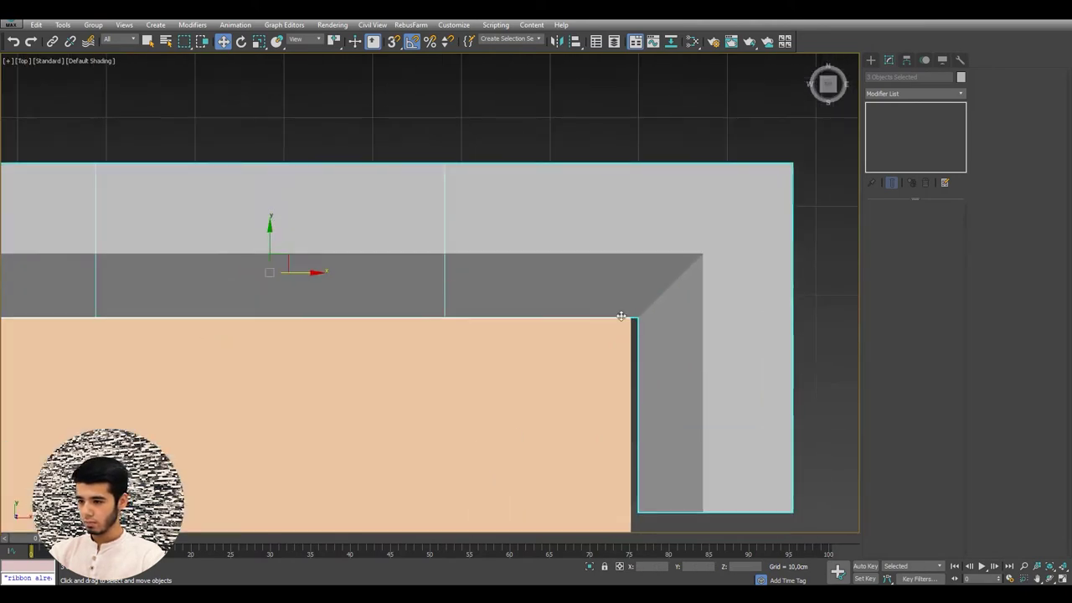
{"action": "scroll", "coordinate": [637, 319], "scroll_direction": "up", "scroll_amount": 3}
{"action": "key", "text": "s"}
{"action": "left_click_drag", "start_coordinate": [648, 321], "coordinate": [637, 321]}
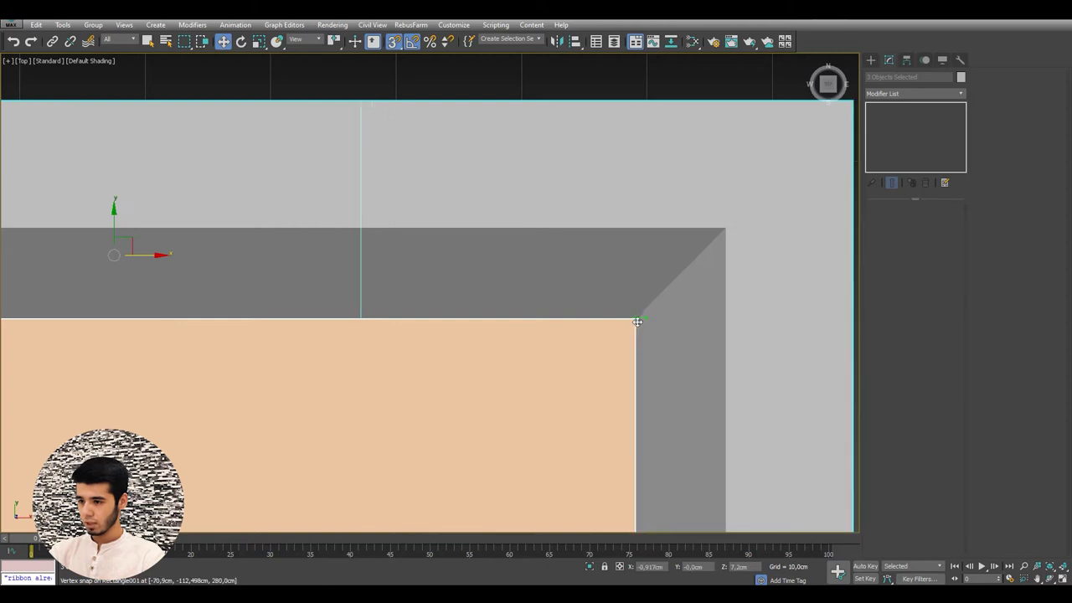
{"action": "scroll", "coordinate": [495, 270], "scroll_direction": "down", "scroll_amount": 5}
{"action": "scroll", "coordinate": [555, 292], "scroll_direction": "down", "scroll_amount": 2}
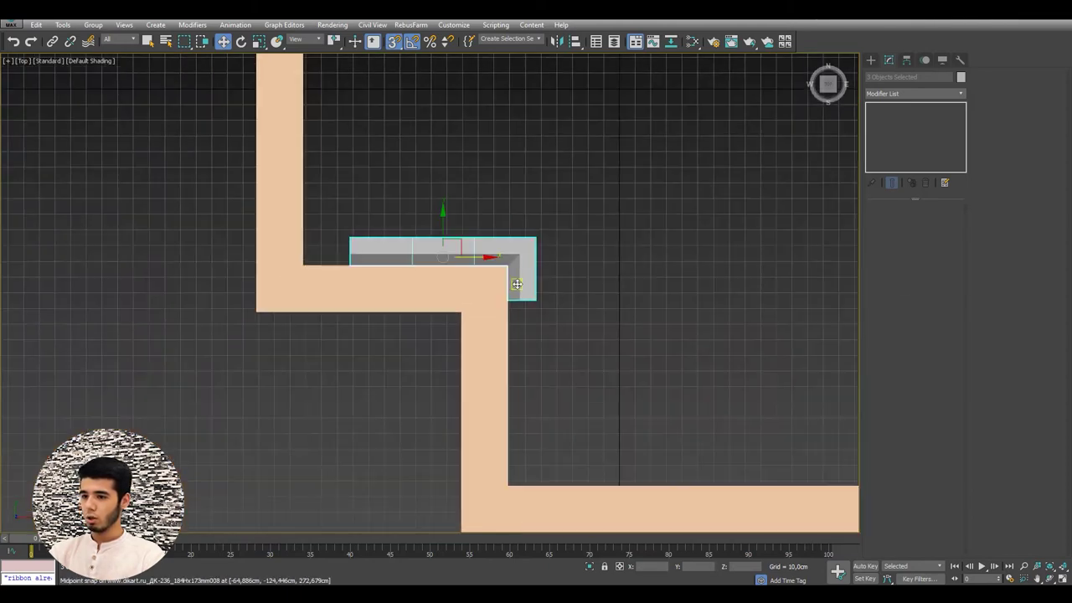
Step: Select the mirrored corner piece and inspect the snapped cornice corner in Perspective
{"action": "left_click", "coordinate": [516, 285]}
{"action": "scroll", "coordinate": [517, 285], "scroll_direction": "up", "scroll_amount": 3}
{"action": "key", "text": "p"}
{"action": "mouse_move", "coordinate": [544, 294]}
{"action": "middle_mouse_down", "text": "alt"}
{"action": "mouse_move", "coordinate": [335, 192]}
{"action": "mouse_move", "coordinate": [260, 88]}
{"action": "mouse_move", "coordinate": [256, 53]}
{"action": "middle_mouse_up", "text": "alt"}
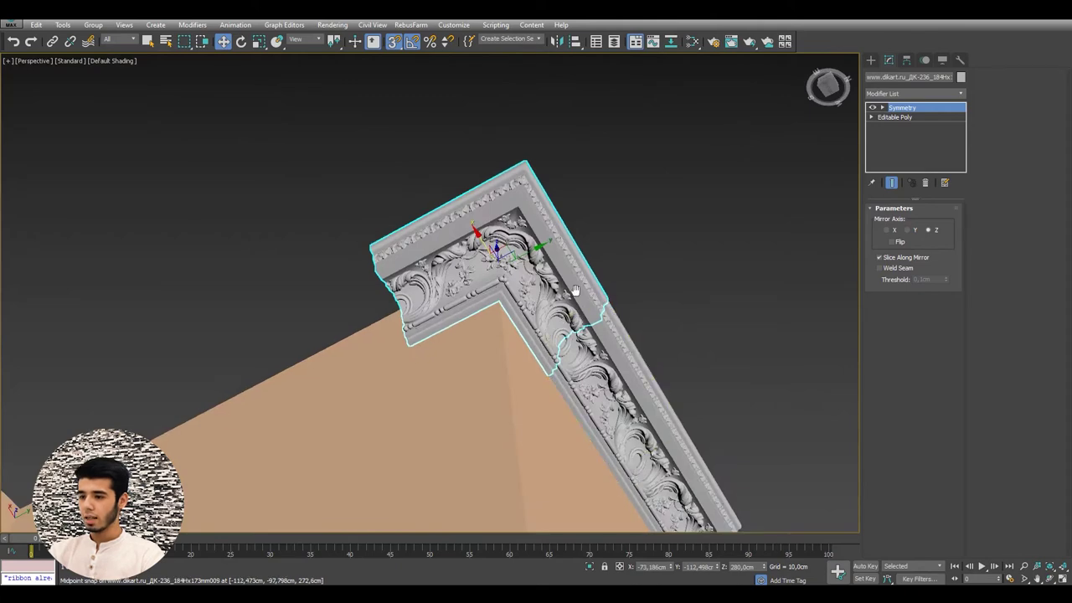
{"action": "scroll", "coordinate": [611, 359], "scroll_direction": "down", "scroll_amount": 2}
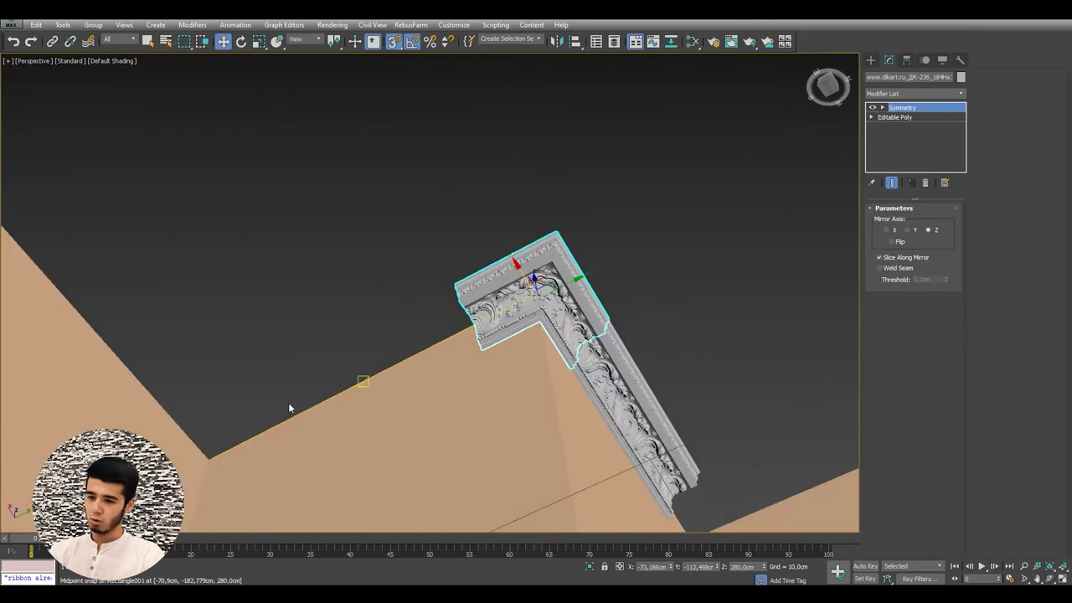
{"action": "middle_click_drag", "start_coordinate": [577, 249], "coordinate": [597, 218], "text": "alt"}
Step: Deselect everything and orbit around the room to check both mitred cornice corners
{"action": "left_click", "coordinate": [597, 218]}
{"action": "scroll", "coordinate": [587, 242], "scroll_direction": "up", "scroll_amount": 4}
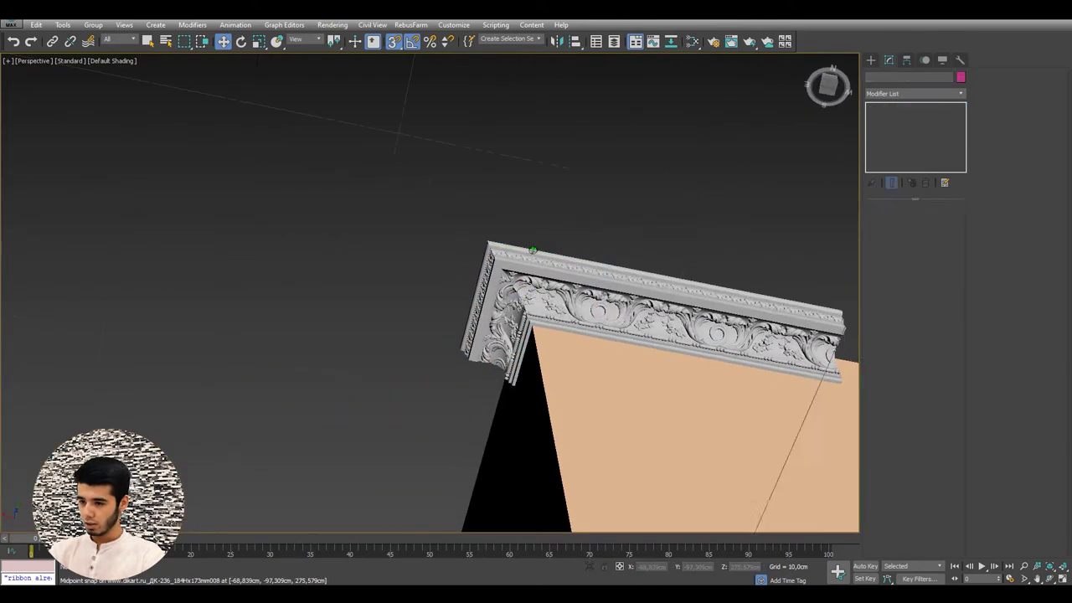
{"action": "scroll", "coordinate": [549, 284], "scroll_direction": "up", "scroll_amount": 2}
{"action": "mouse_move", "coordinate": [548, 285]}
{"action": "middle_mouse_down", "text": "alt"}
{"action": "mouse_move", "coordinate": [509, 323]}
{"action": "mouse_move", "coordinate": [541, 371]}
{"action": "mouse_move", "coordinate": [651, 346]}
{"action": "mouse_move", "coordinate": [450, 276]}
{"action": "mouse_move", "coordinate": [500, 313]}
{"action": "middle_mouse_up", "text": "alt"}
{"action": "scroll", "coordinate": [450, 276], "scroll_direction": "down", "scroll_amount": 3}
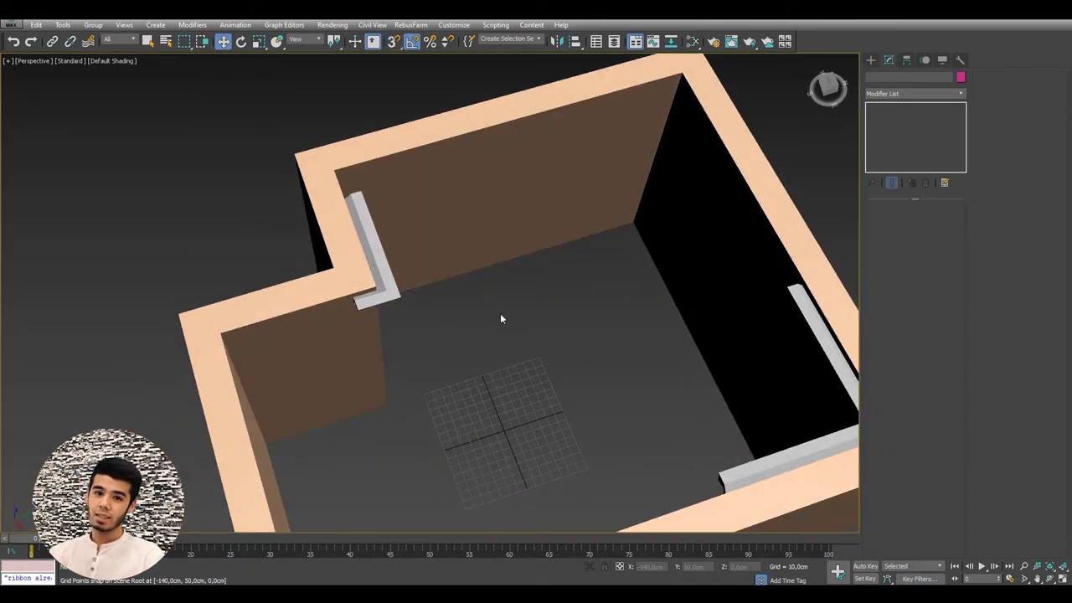
{"action": "mouse_move", "coordinate": [499, 313]}
{"action": "middle_mouse_down", "text": "alt"}
{"action": "mouse_move", "coordinate": [560, 346]}
{"action": "mouse_move", "coordinate": [497, 316]}
{"action": "middle_mouse_up", "text": "alt"}
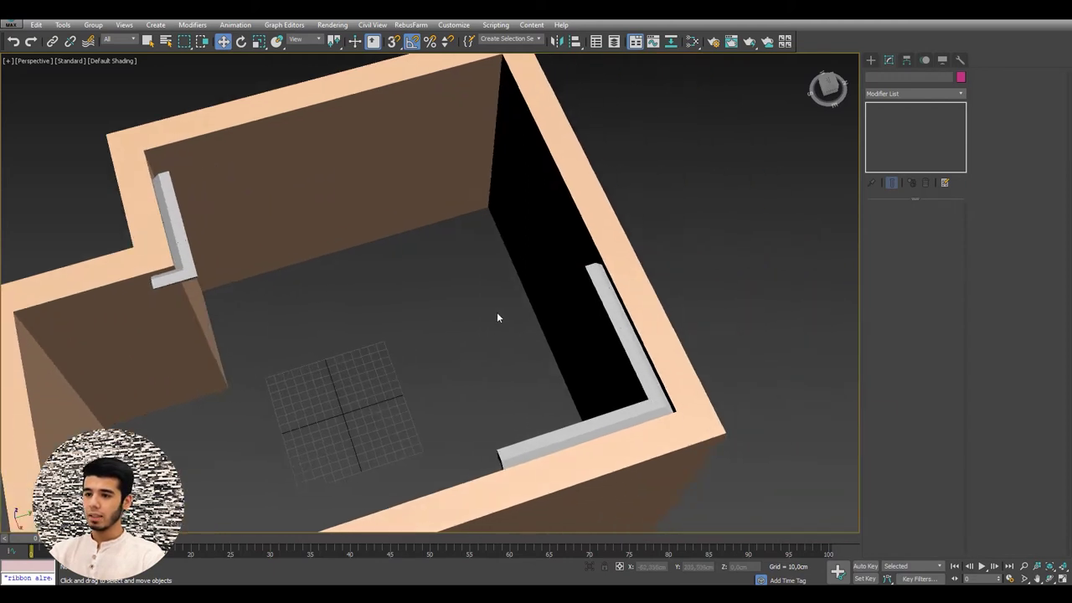
{"action": "scroll", "coordinate": [497, 316], "scroll_direction": "down", "scroll_amount": 5}
{"action": "mouse_move", "coordinate": [576, 296]}
{"action": "middle_mouse_down", "text": "alt"}
{"action": "mouse_move", "coordinate": [598, 280]}
{"action": "mouse_move", "coordinate": [589, 289]}
{"action": "mouse_move", "coordinate": [533, 261]}
{"action": "middle_mouse_up", "text": "alt"}
Step: Switch to the Top view and pan to the empty space beside the room
{"action": "key", "text": "t"}
{"action": "scroll", "coordinate": [586, 288], "scroll_direction": "down", "scroll_amount": 5}
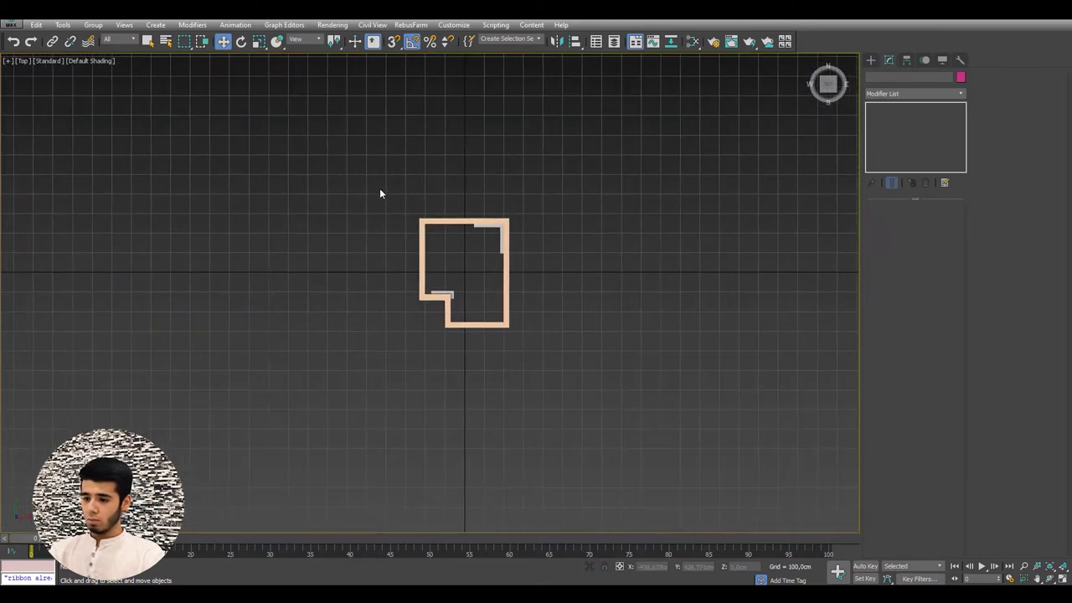
{"action": "left_click_drag", "start_coordinate": [390, 185], "coordinate": [600, 372]}
{"action": "middle_click_drag", "start_coordinate": [544, 255], "coordinate": [487, 258]}
{"action": "left_click", "coordinate": [487, 258]}
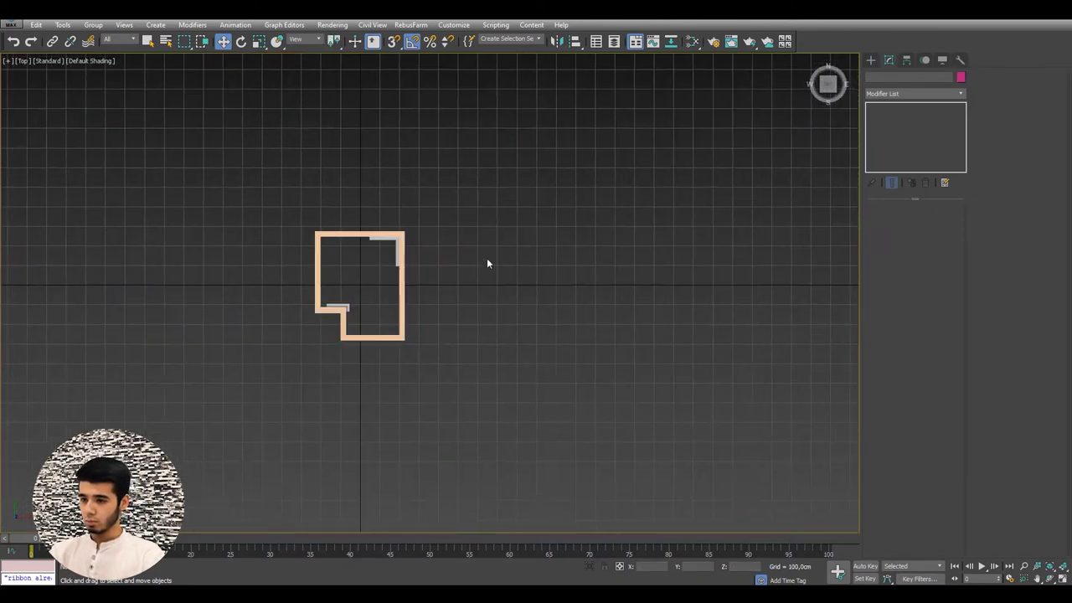
{"action": "scroll", "coordinate": [488, 259], "scroll_direction": "up", "scroll_amount": 5}
{"action": "scroll", "coordinate": [490, 267], "scroll_direction": "up", "scroll_amount": 1}
Step: Show the Standard Primitives and frame the empty space in the Perspective view
{"action": "left_click", "coordinate": [872, 60]}
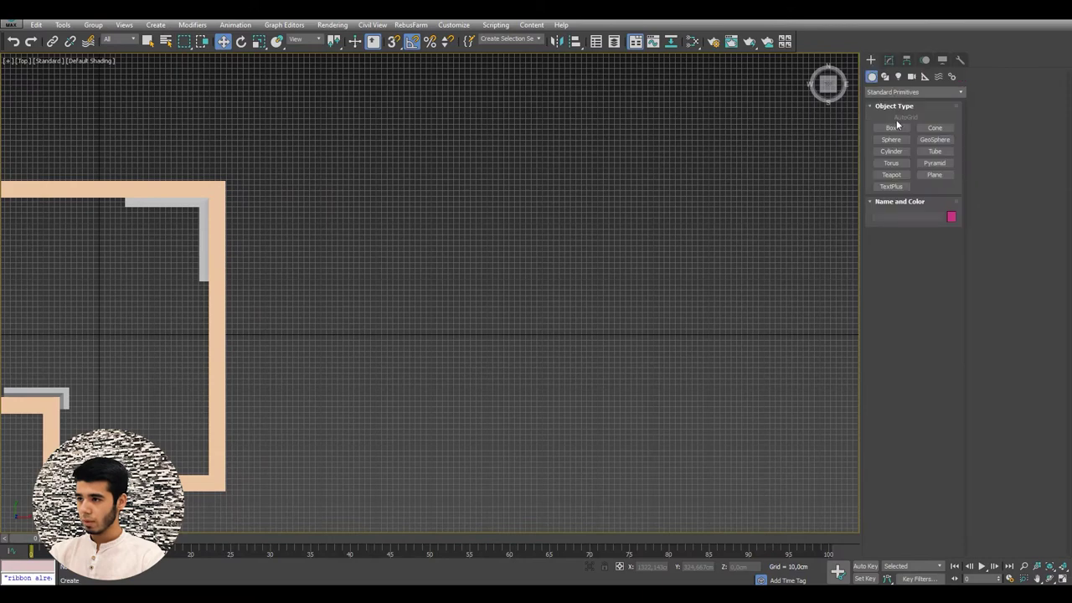
{"action": "key", "text": "z"}
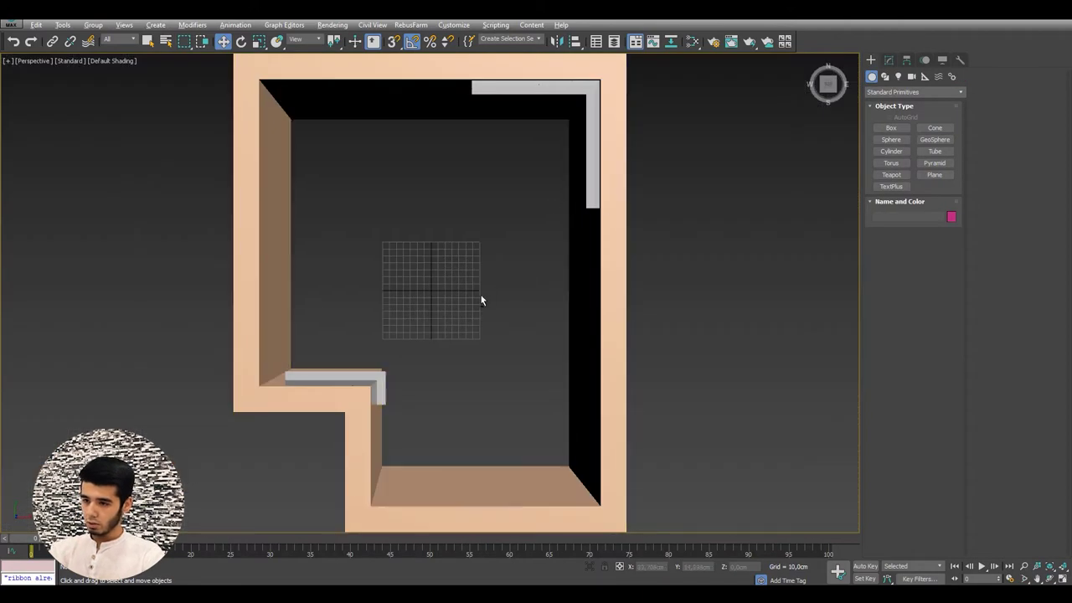
{"action": "key", "text": "p"}
{"action": "mouse_move", "coordinate": [574, 292]}
{"action": "middle_mouse_down"}
{"action": "mouse_move", "coordinate": [412, 312]}
{"action": "mouse_move", "coordinate": [433, 313]}
{"action": "mouse_move", "coordinate": [498, 260]}
{"action": "middle_mouse_up"}
{"action": "scroll", "coordinate": [473, 217], "scroll_direction": "down", "scroll_amount": 1}
{"action": "scroll", "coordinate": [474, 217], "scroll_direction": "down", "scroll_amount": 2}
{"action": "scroll", "coordinate": [531, 218], "scroll_direction": "down", "scroll_amount": 2}
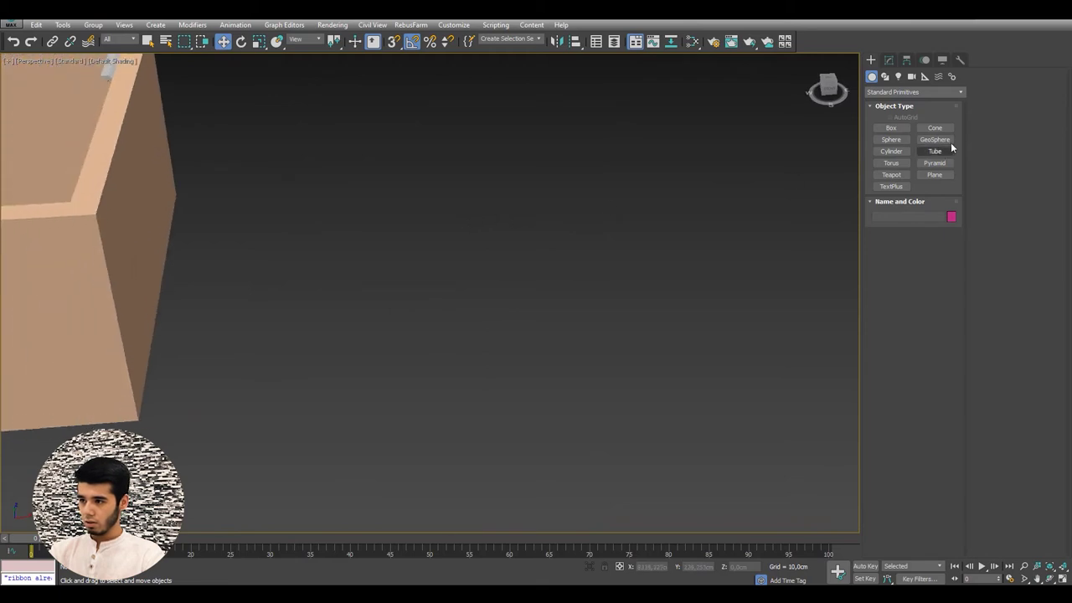
{"action": "left_click", "coordinate": [929, 152]}
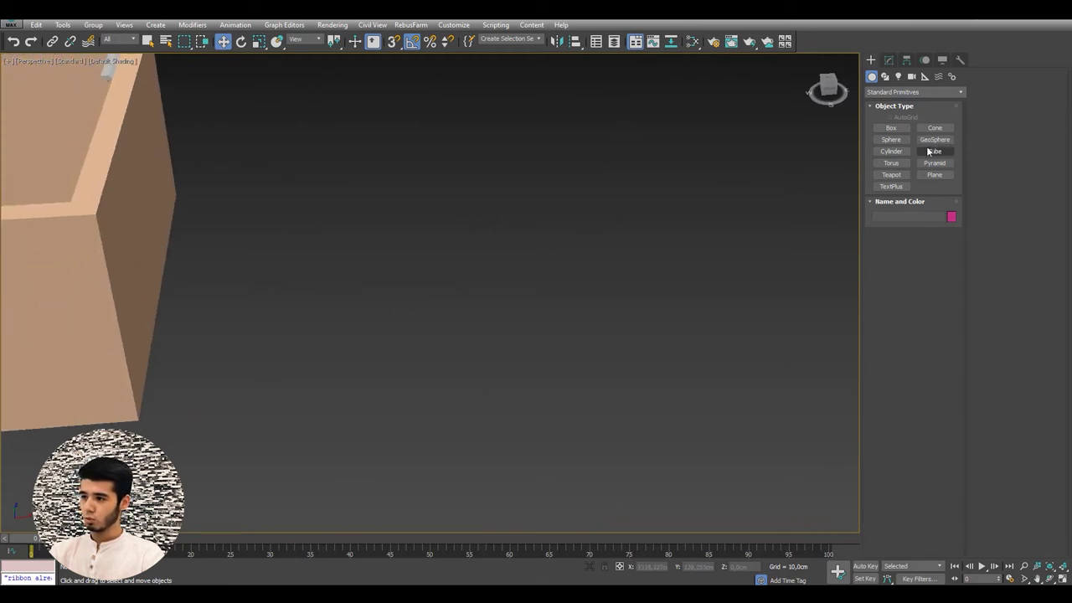
Step: Create a sphere of about 50.7 cm radius and raise it roughly 41.5 cm above the ground
{"action": "left_click", "coordinate": [893, 139]}
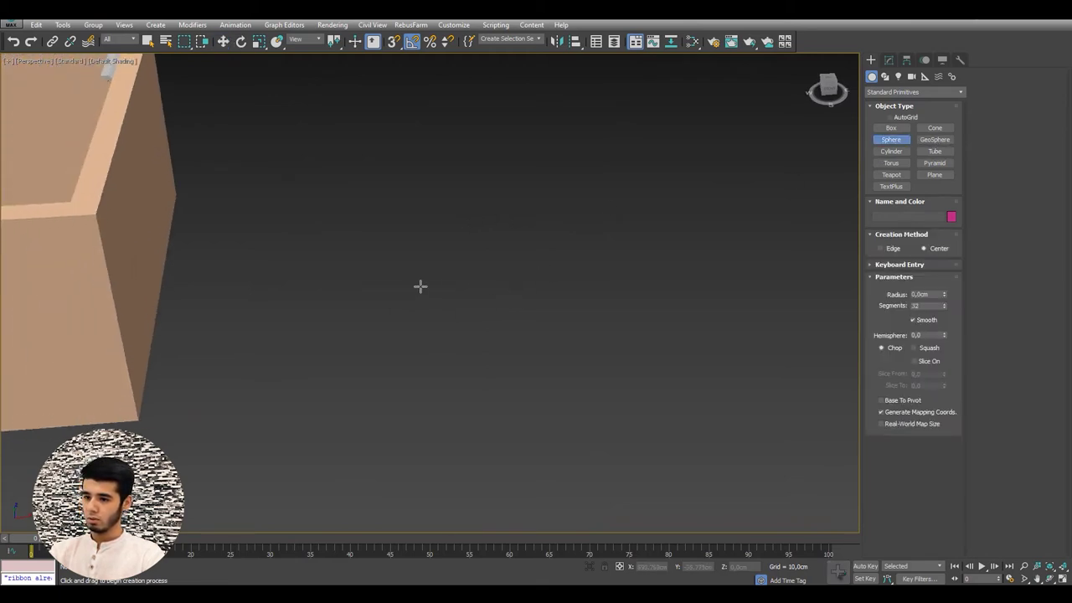
{"action": "mouse_move", "coordinate": [456, 276]}
{"action": "left_mouse_down"}
{"action": "mouse_move", "coordinate": [484, 291]}
{"action": "mouse_move", "coordinate": [452, 207]}
{"action": "left_mouse_up"}
{"action": "key", "text": "w"}
{"action": "scroll", "coordinate": [452, 276], "scroll_direction": "up", "scroll_amount": 3}
{"action": "middle_click_drag", "start_coordinate": [453, 206], "coordinate": [514, 309]}
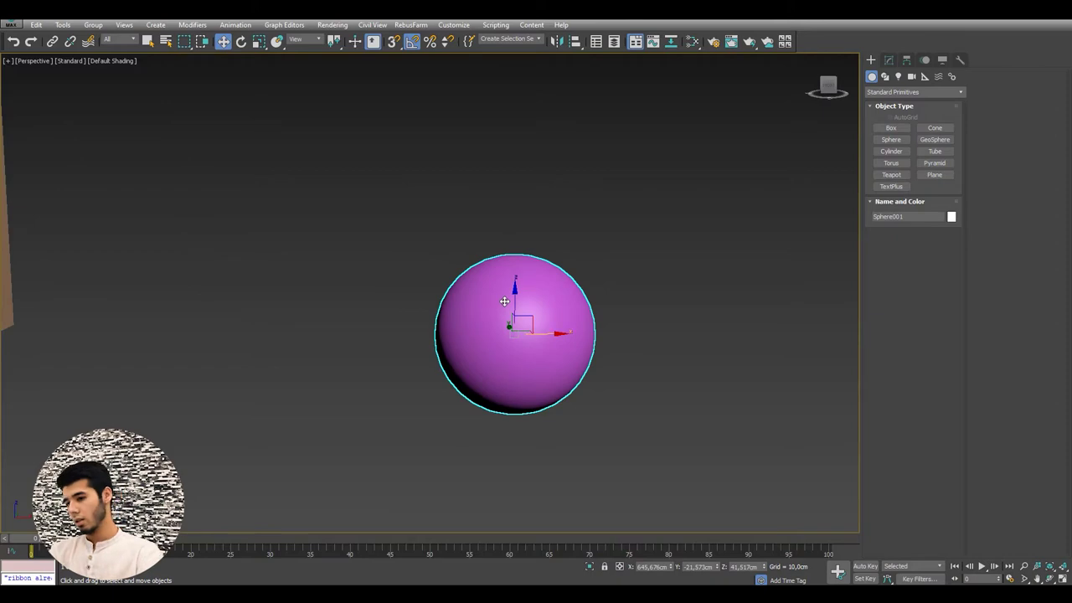
{"action": "mouse_move", "coordinate": [490, 311]}
{"action": "middle_mouse_down"}
{"action": "mouse_move", "coordinate": [477, 314]}
{"action": "mouse_move", "coordinate": [484, 329]}
{"action": "mouse_move", "coordinate": [509, 307]}
{"action": "mouse_move", "coordinate": [473, 277]}
{"action": "middle_mouse_up"}
{"action": "key", "text": "F4"}
{"action": "scroll", "coordinate": [477, 312], "scroll_direction": "up", "scroll_amount": 3}
{"action": "scroll", "coordinate": [484, 329], "scroll_direction": "down", "scroll_amount": 2}
Step: Convert Sphere001 to an Editable Poly
{"action": "key", "text": "t"}
{"action": "key", "text": "z"}
{"action": "left_click", "coordinate": [889, 60]}
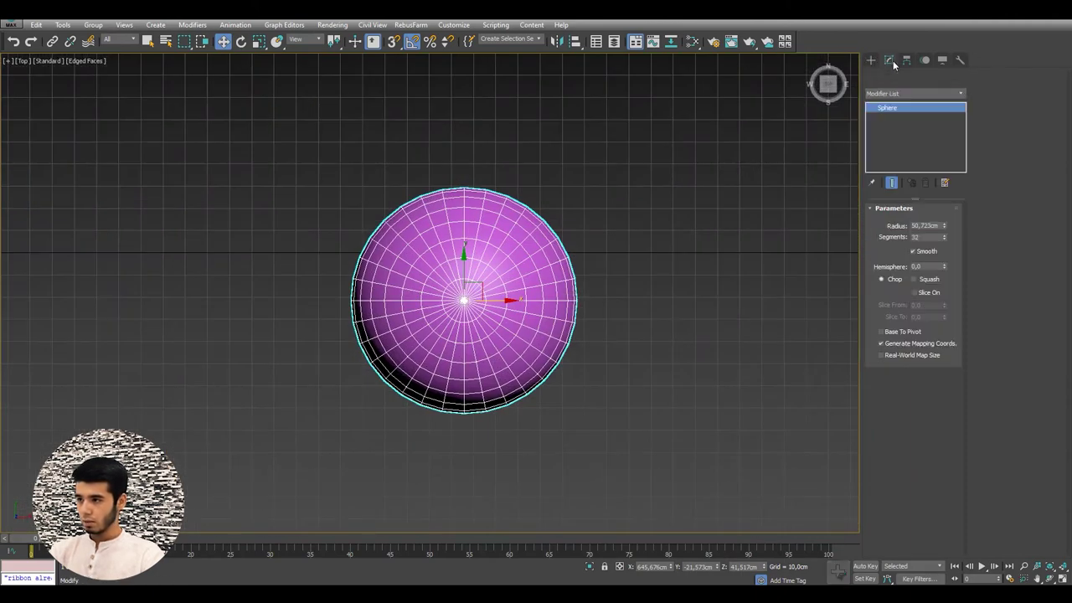
{"action": "right_click", "coordinate": [520, 279]}
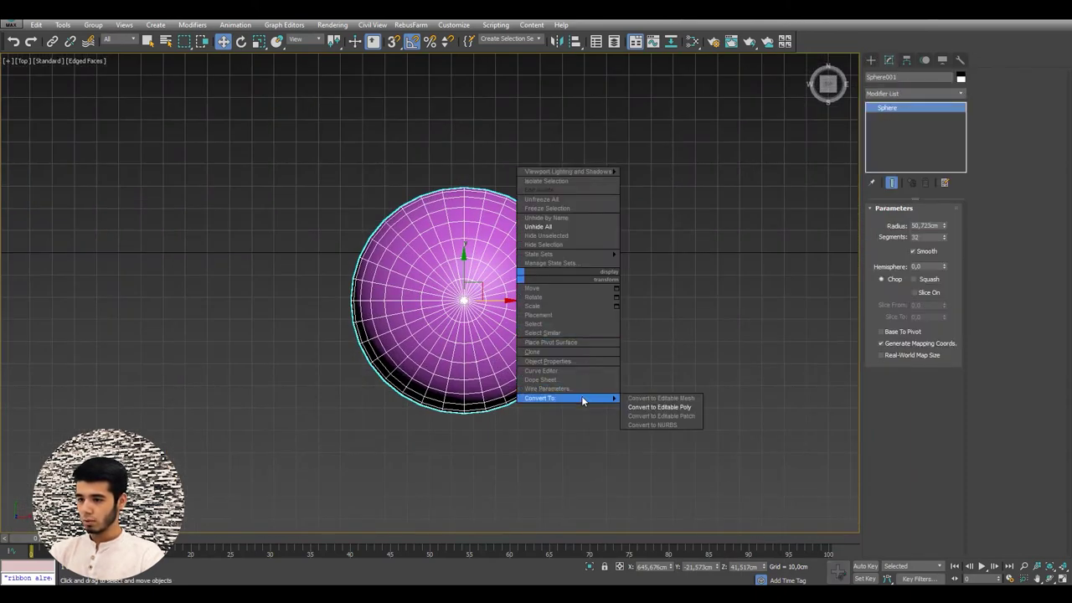
{"action": "left_click", "coordinate": [640, 409]}
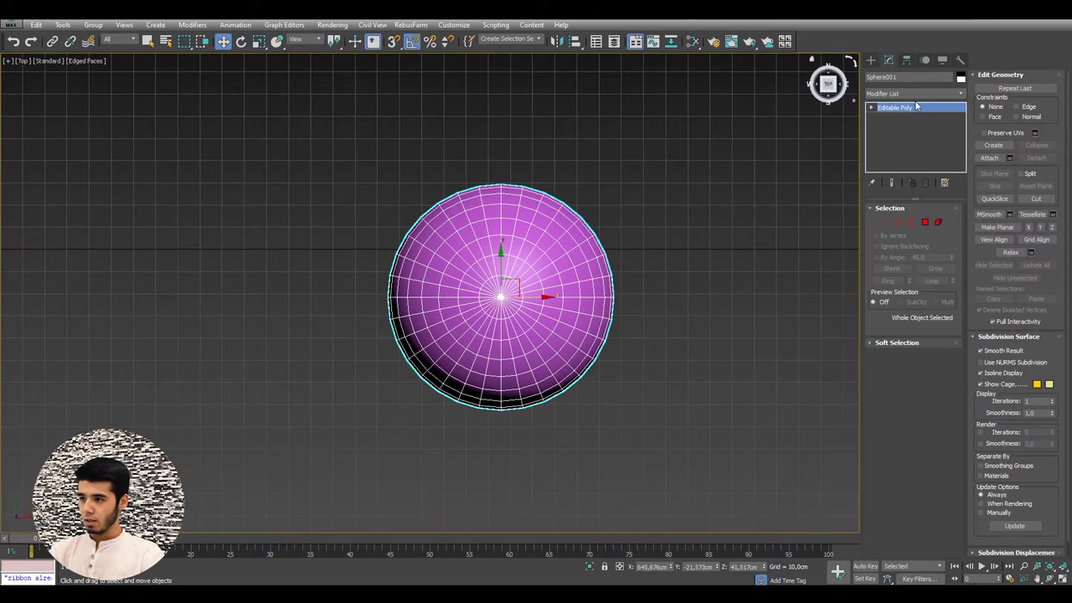
Step: Add a Symmetry modifier mirroring across X and check it in wireframe from the side
{"action": "left_click", "coordinate": [916, 94]}
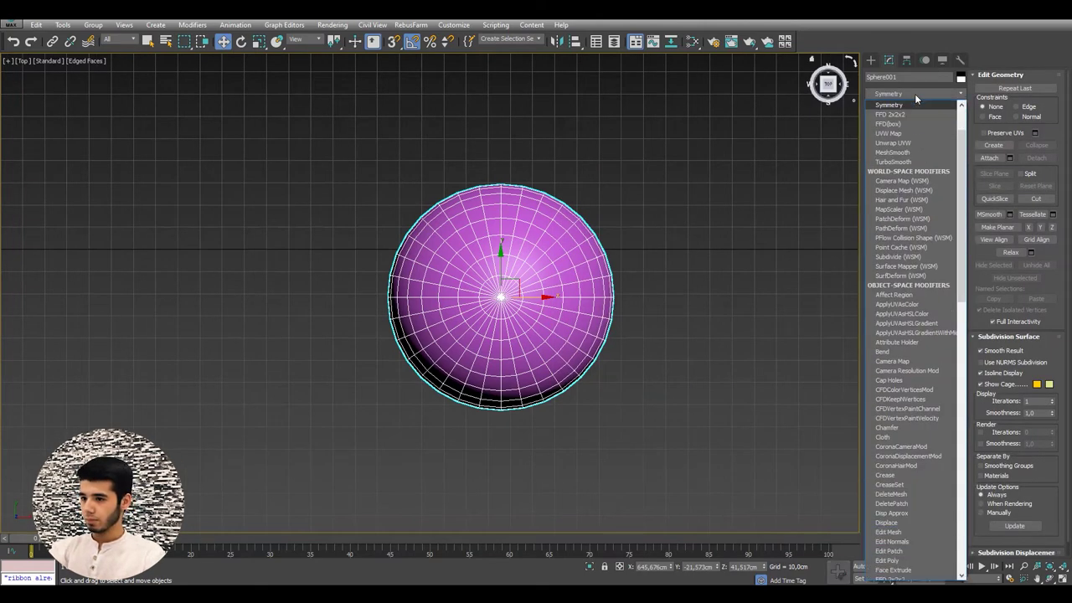
{"action": "left_click", "coordinate": [916, 105]}
{"action": "key", "text": "p"}
{"action": "scroll", "coordinate": [539, 275], "scroll_direction": "up", "scroll_amount": 1}
{"action": "scroll", "coordinate": [539, 275], "scroll_direction": "up", "scroll_amount": 3}
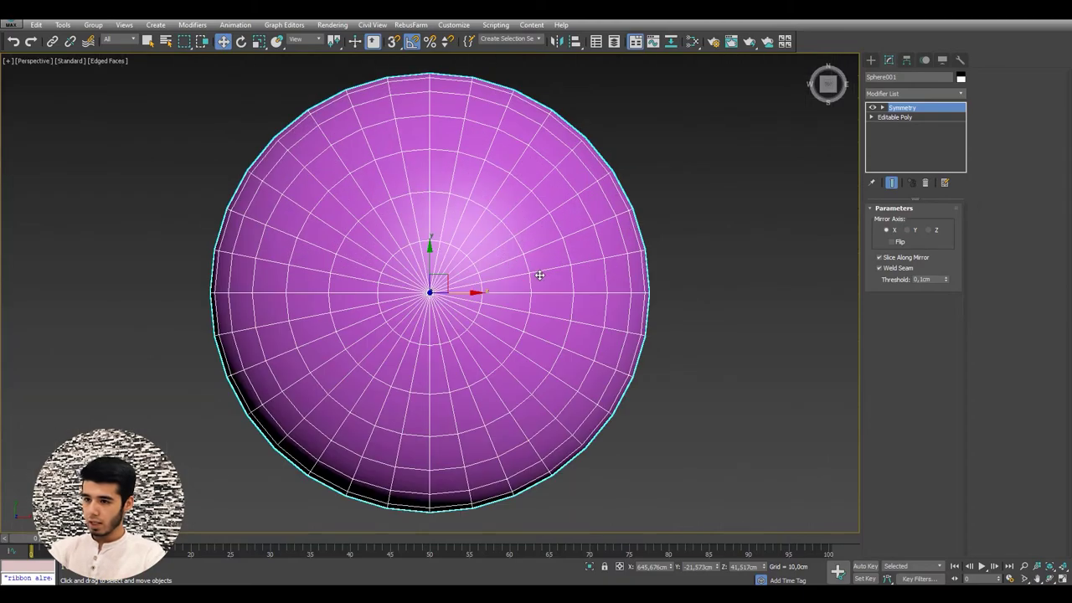
{"action": "mouse_move", "coordinate": [539, 274]}
{"action": "middle_mouse_down", "text": "alt"}
{"action": "mouse_move", "coordinate": [498, 220]}
{"action": "mouse_move", "coordinate": [439, 228]}
{"action": "mouse_move", "coordinate": [464, 216]}
{"action": "mouse_move", "coordinate": [445, 215]}
{"action": "middle_mouse_up", "text": "alt"}
{"action": "key", "text": "F3"}
{"action": "scroll", "coordinate": [497, 220], "scroll_direction": "down", "scroll_amount": 3}
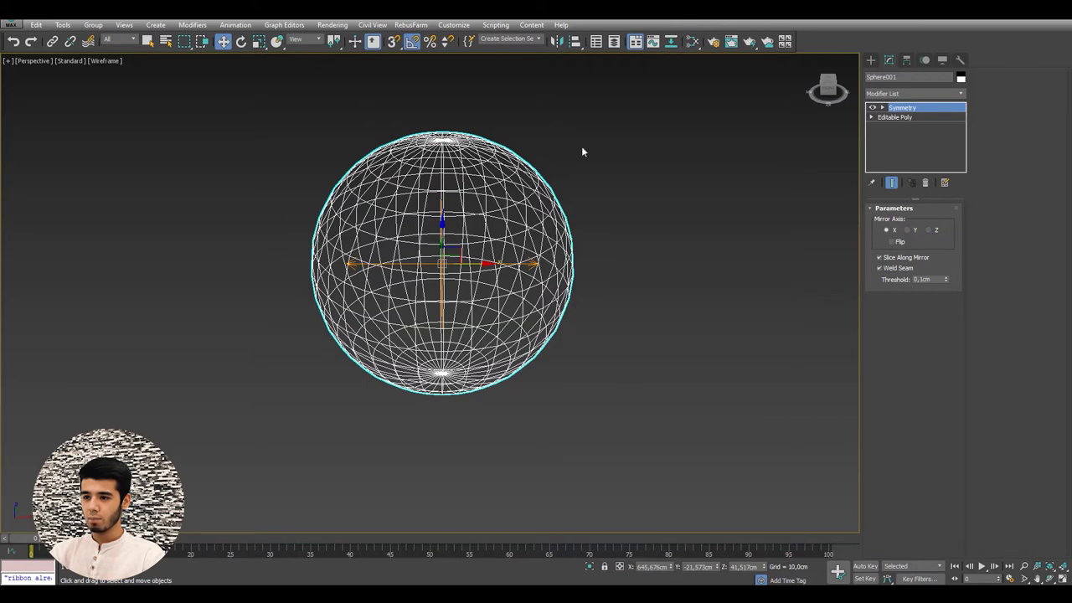
Step: Test the X-axis mirror by sliding the sphere, then select the Editable Poly level below Symmetry
{"action": "middle_click_drag", "start_coordinate": [523, 173], "coordinate": [599, 200]}
{"action": "key", "text": "F3"}
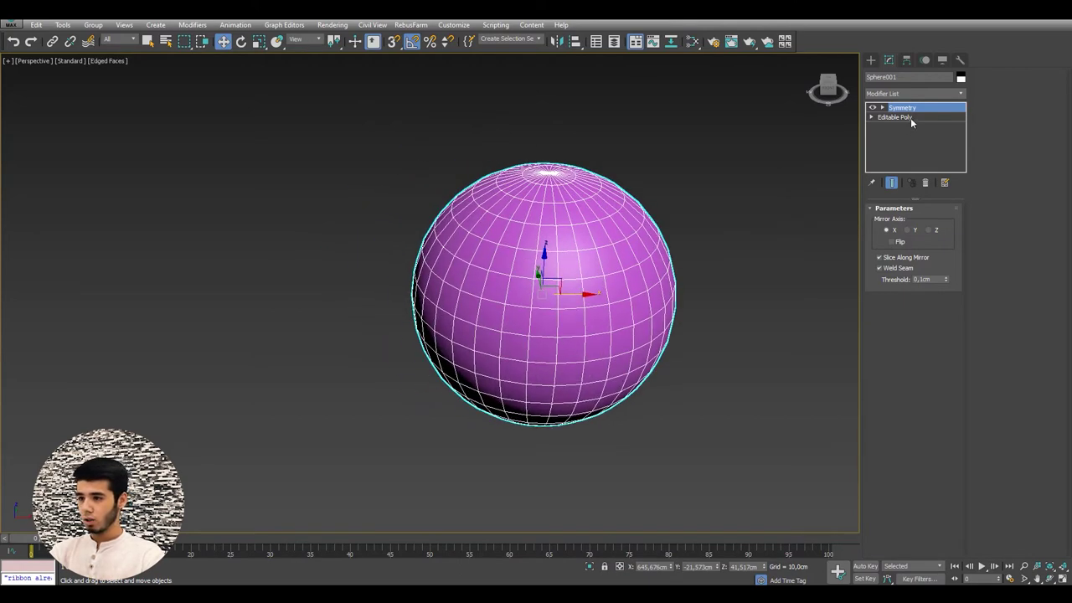
{"action": "left_click", "coordinate": [911, 119]}
{"action": "left_click", "coordinate": [915, 108], "text": "ctrl"}
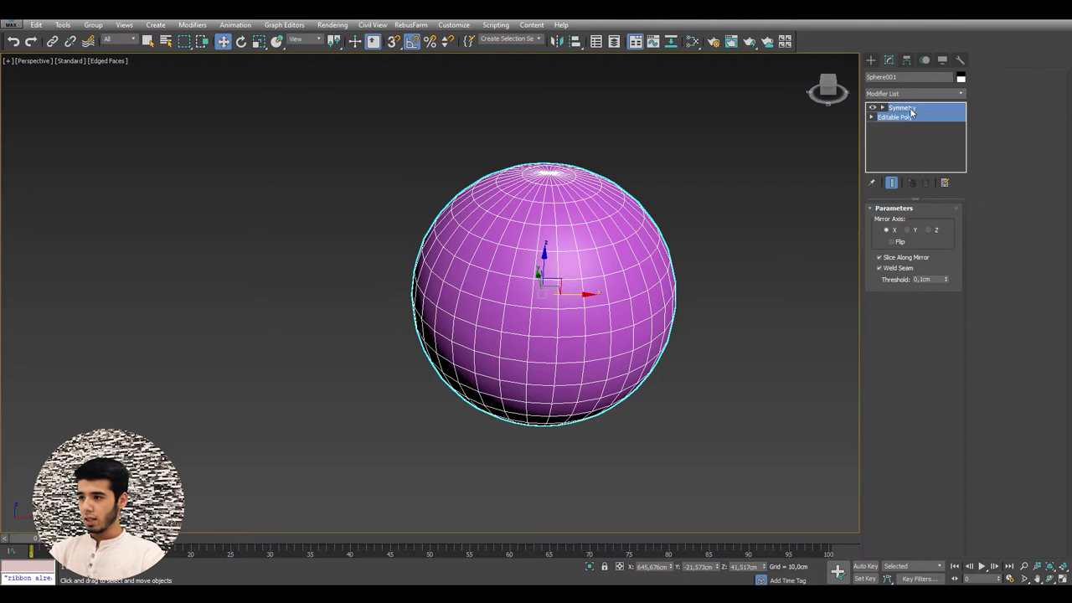
{"action": "left_click", "coordinate": [909, 108]}
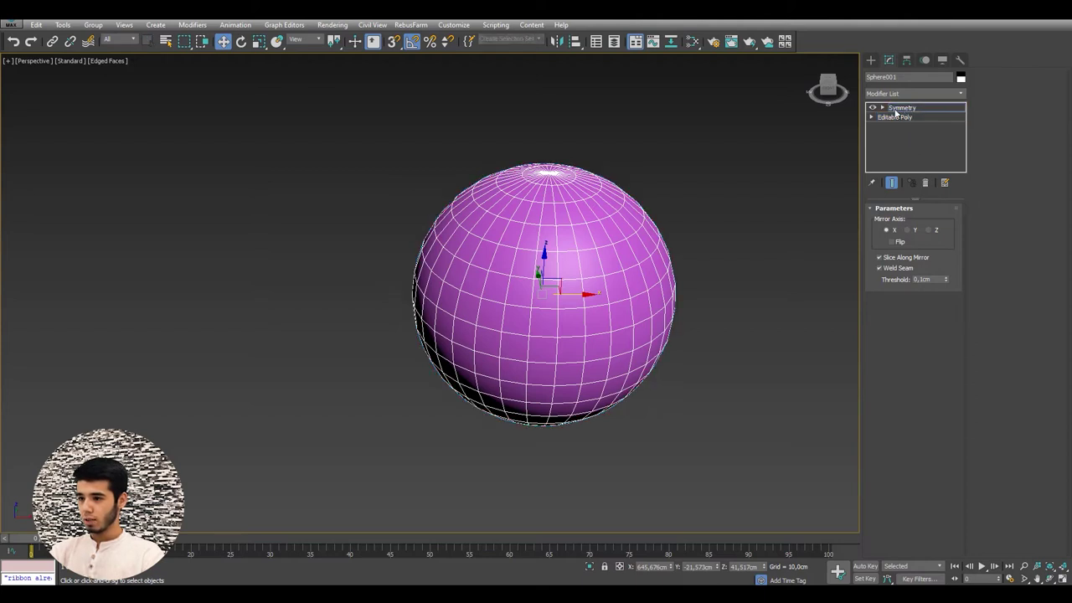
{"action": "mouse_move", "coordinate": [577, 294]}
{"action": "left_mouse_down"}
{"action": "mouse_move", "coordinate": [587, 289]}
{"action": "mouse_move", "coordinate": [524, 280]}
{"action": "mouse_move", "coordinate": [554, 279]}
{"action": "left_mouse_up"}
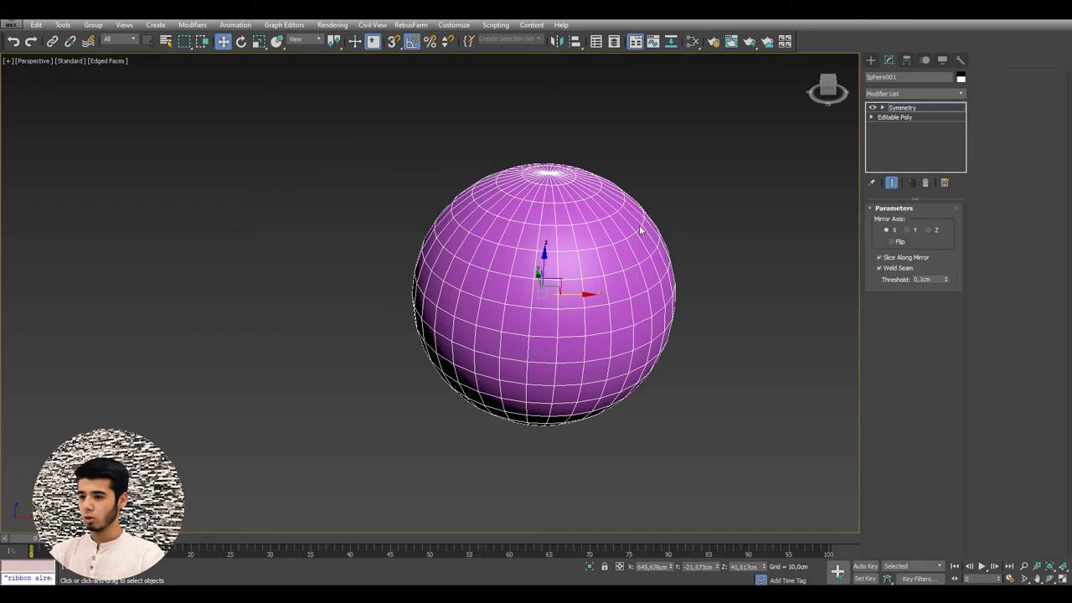
{"action": "left_click", "coordinate": [909, 109]}
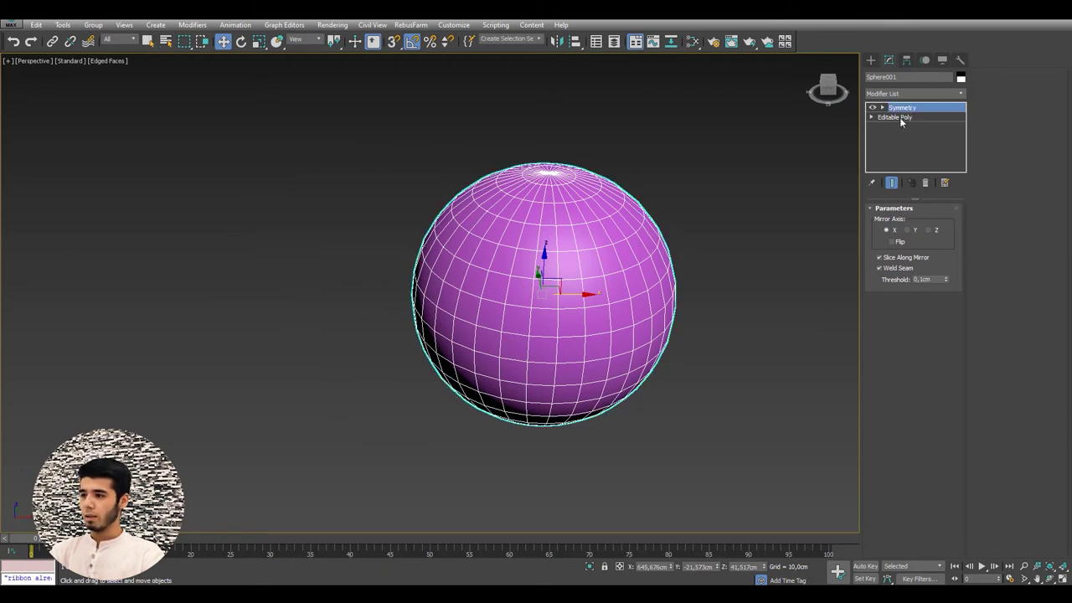
{"action": "left_click", "coordinate": [899, 118]}
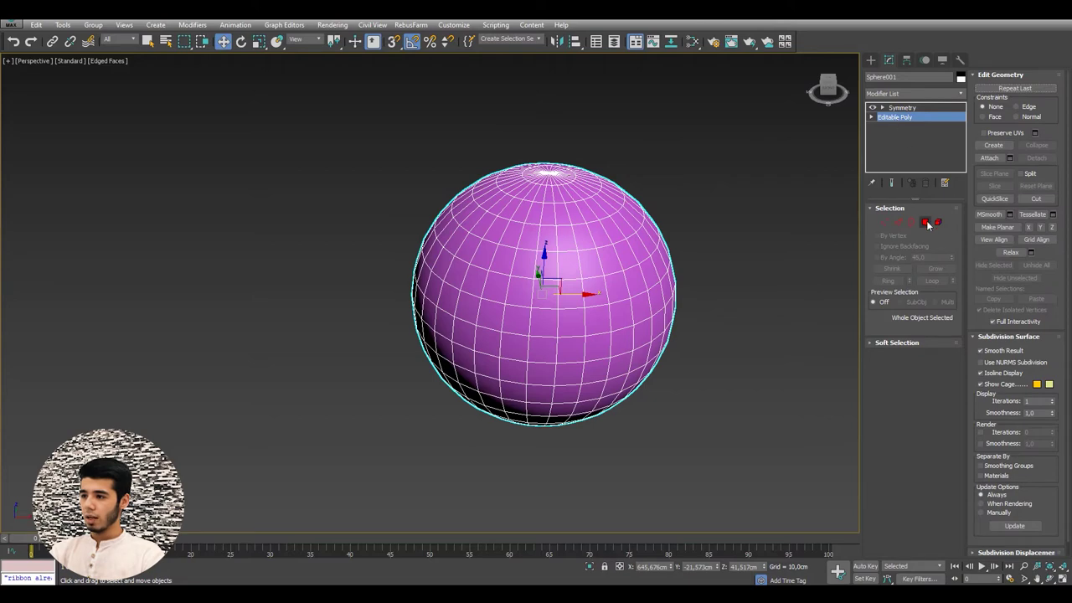
Step: Enter Polygon mode with Show End Result on to see the mirrored geometry
{"action": "left_click", "coordinate": [925, 223]}
{"action": "left_click", "coordinate": [891, 184]}
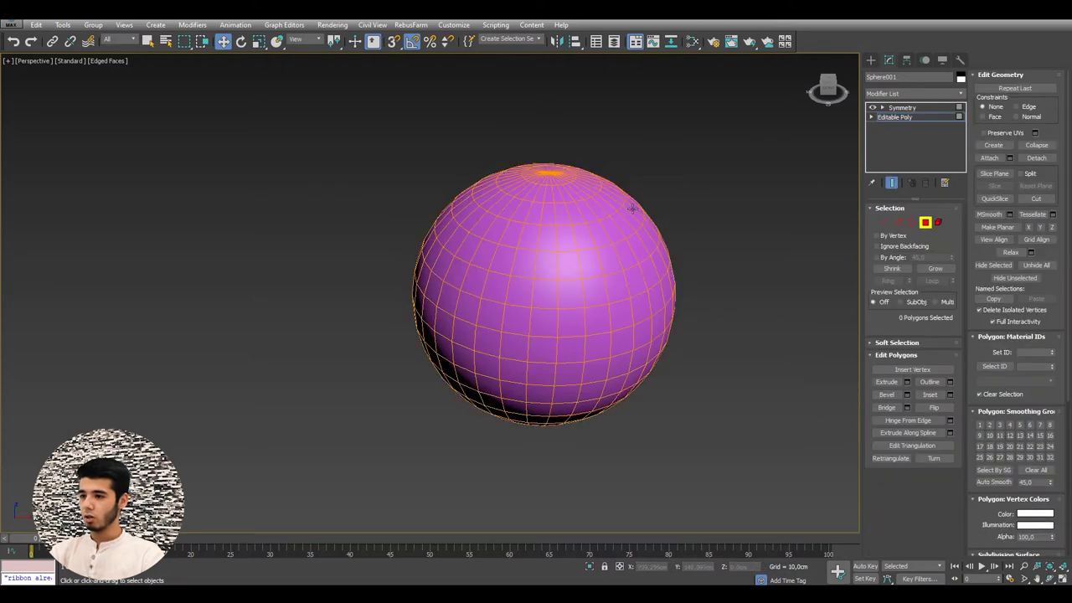
{"action": "mouse_move", "coordinate": [634, 208]}
{"action": "middle_mouse_down", "text": "alt"}
{"action": "mouse_move", "coordinate": [645, 232]}
{"action": "mouse_move", "coordinate": [586, 223]}
{"action": "middle_mouse_up", "text": "alt"}
{"action": "left_click", "coordinate": [889, 184]}
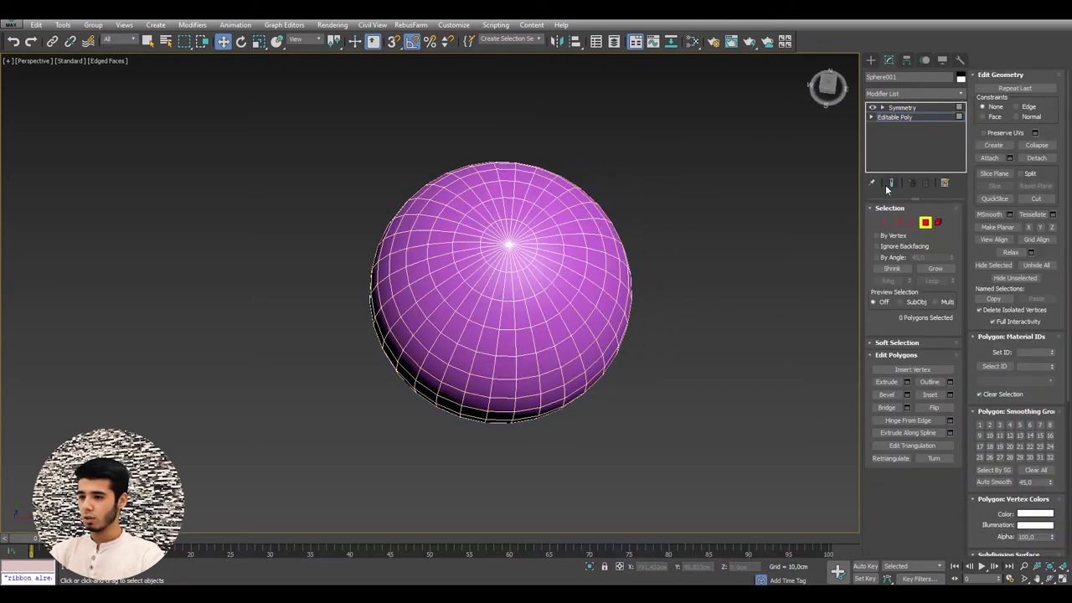
{"action": "left_click", "coordinate": [892, 184]}
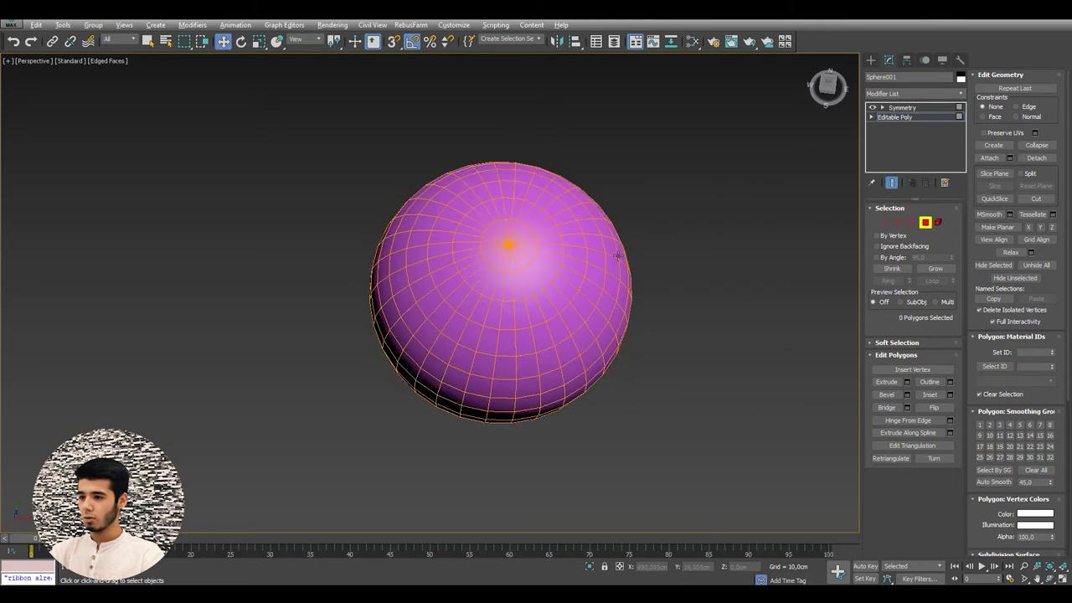
{"action": "mouse_move", "coordinate": [507, 242]}
{"action": "middle_mouse_down", "text": "alt"}
{"action": "mouse_move", "coordinate": [510, 222]}
{"action": "mouse_move", "coordinate": [534, 270]}
{"action": "mouse_move", "coordinate": [595, 262]}
{"action": "mouse_move", "coordinate": [525, 309]}
{"action": "mouse_move", "coordinate": [586, 242]}
{"action": "mouse_move", "coordinate": [545, 345]}
{"action": "mouse_move", "coordinate": [567, 268]}
{"action": "mouse_move", "coordinate": [606, 227]}
{"action": "mouse_move", "coordinate": [614, 290]}
{"action": "middle_mouse_up", "text": "alt"}
Step: Extrude a side polygon into a long square prong, mirrored onto the opposite side
{"action": "left_click", "coordinate": [543, 275]}
{"action": "left_click", "coordinate": [541, 329]}
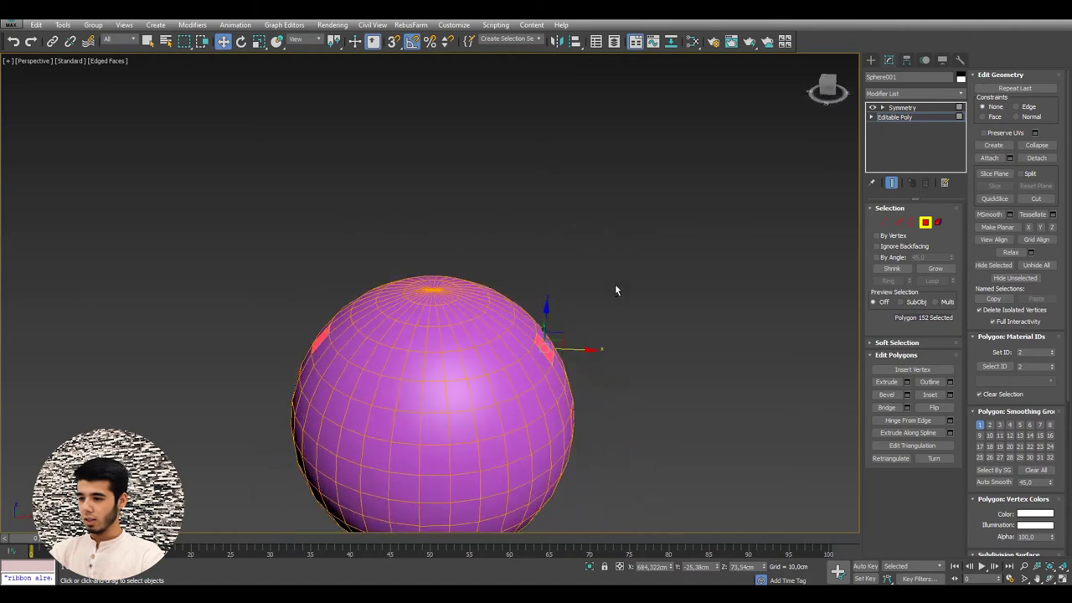
{"action": "left_click", "coordinate": [887, 384]}
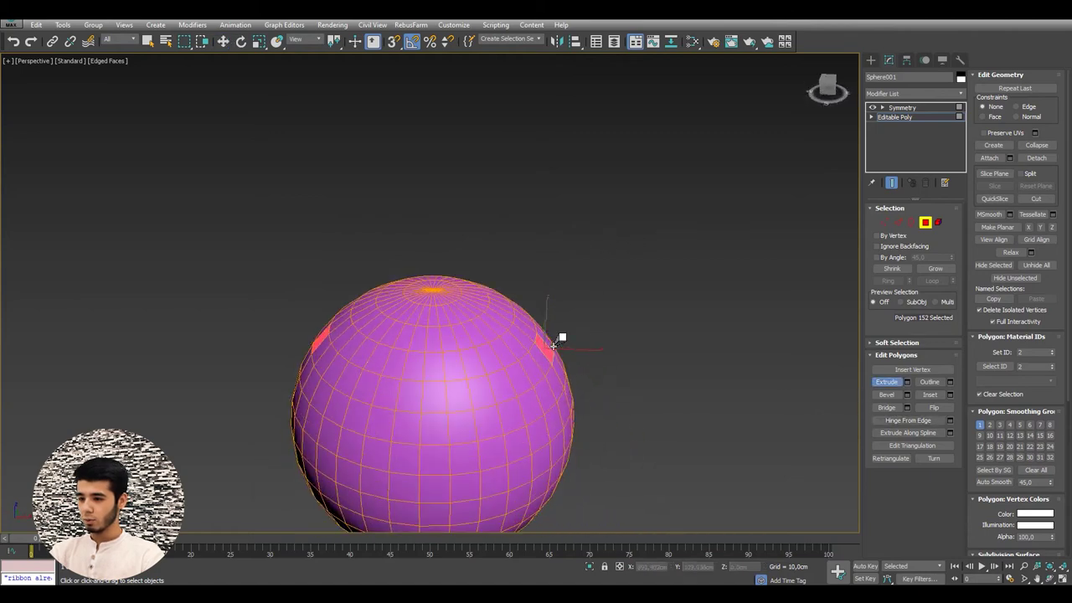
{"action": "mouse_move", "coordinate": [553, 343]}
{"action": "left_mouse_down"}
{"action": "mouse_move", "coordinate": [845, 151]}
{"action": "mouse_move", "coordinate": [714, 207]}
{"action": "left_mouse_up"}
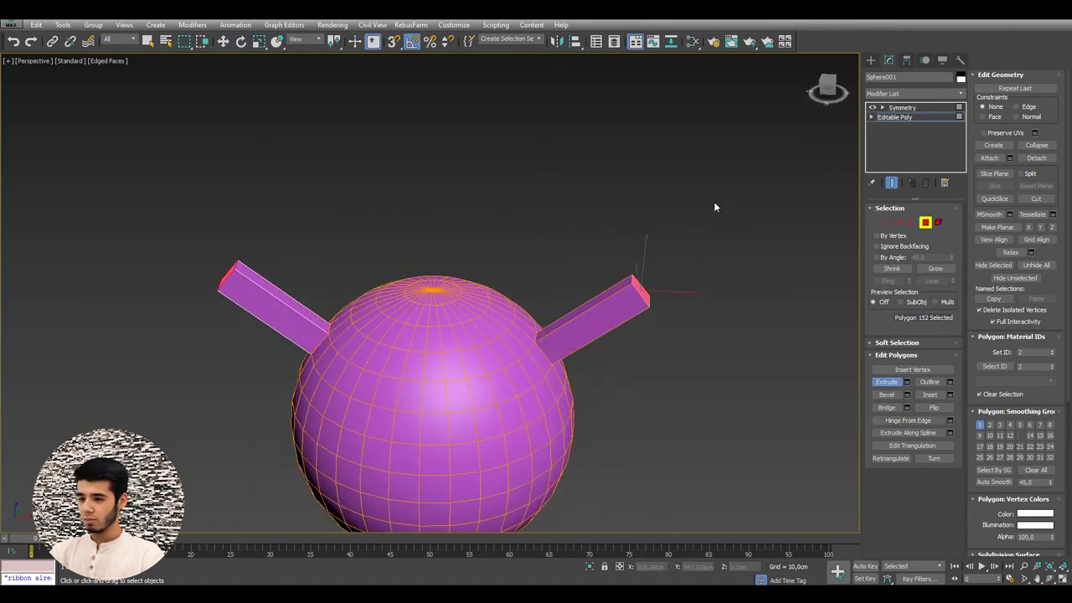
{"action": "middle_click_drag", "start_coordinate": [714, 207], "coordinate": [536, 210], "text": "alt"}
{"action": "scroll", "coordinate": [503, 209], "scroll_direction": "up", "scroll_amount": 2}
{"action": "scroll", "coordinate": [483, 209], "scroll_direction": "up", "scroll_amount": 3}
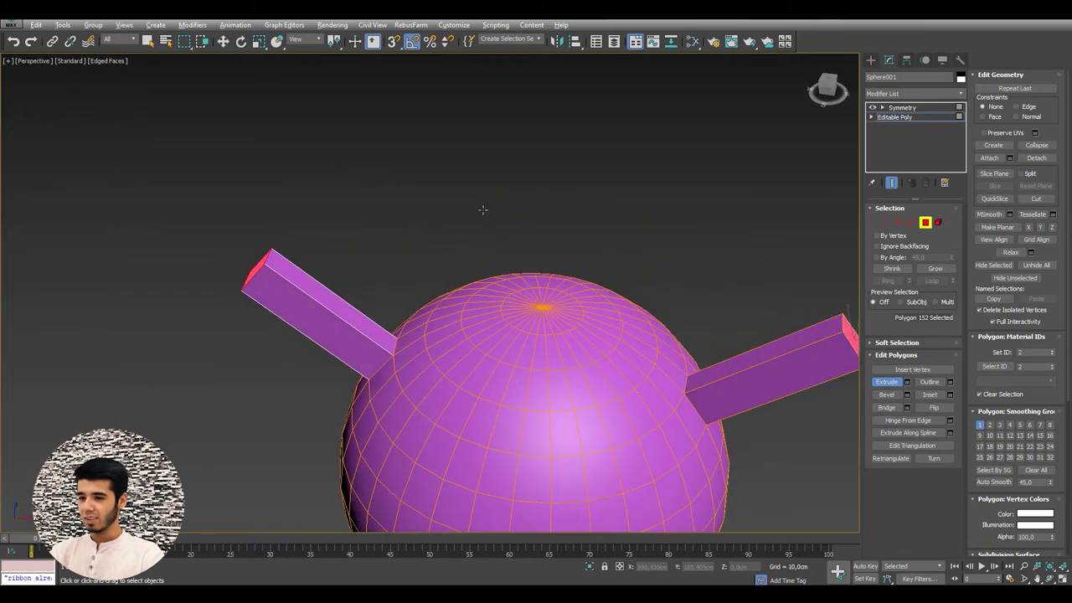
{"action": "scroll", "coordinate": [482, 209], "scroll_direction": "down", "scroll_amount": 5}
{"action": "mouse_move", "coordinate": [425, 261]}
{"action": "middle_mouse_down", "text": "alt"}
{"action": "mouse_move", "coordinate": [359, 216]}
{"action": "mouse_move", "coordinate": [455, 237]}
{"action": "mouse_move", "coordinate": [423, 248]}
{"action": "mouse_move", "coordinate": [435, 253]}
{"action": "mouse_move", "coordinate": [482, 227]}
{"action": "mouse_move", "coordinate": [545, 222]}
{"action": "middle_mouse_up", "text": "alt"}
{"action": "scroll", "coordinate": [424, 249], "scroll_direction": "up", "scroll_amount": 2}
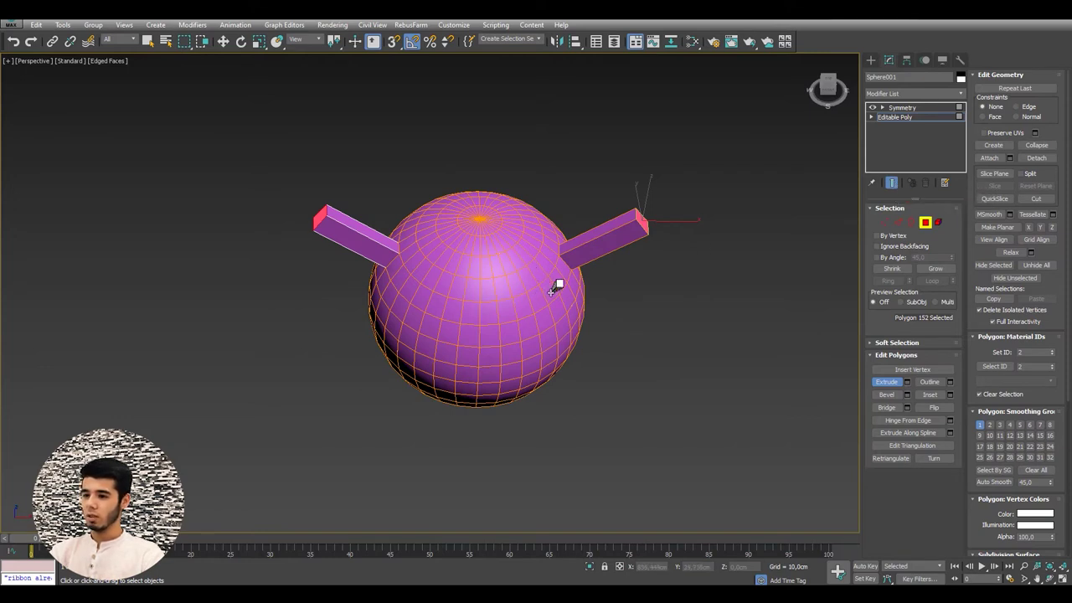
Step: Bevel the selected lower side polygon into a tapered spike, then exit Polygon mode
{"action": "mouse_move", "coordinate": [553, 289]}
{"action": "left_mouse_down"}
{"action": "mouse_move", "coordinate": [593, 302]}
{"action": "mouse_move", "coordinate": [536, 240]}
{"action": "mouse_move", "coordinate": [536, 189]}
{"action": "mouse_move", "coordinate": [569, 320]}
{"action": "left_mouse_up"}
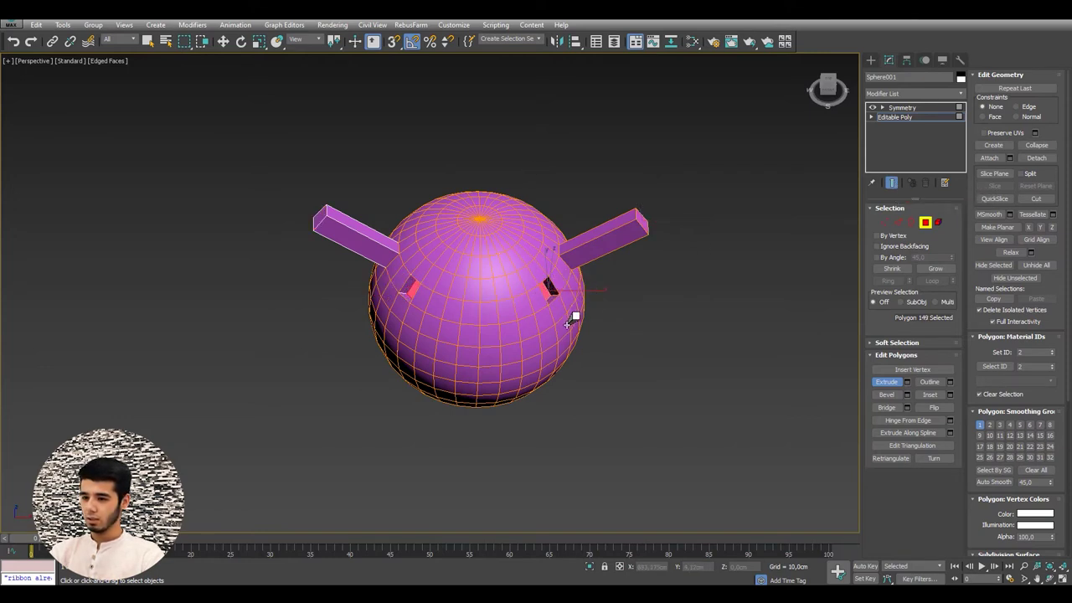
{"action": "mouse_move", "coordinate": [569, 330]}
{"action": "middle_mouse_down", "text": "alt"}
{"action": "mouse_move", "coordinate": [553, 327]}
{"action": "mouse_move", "coordinate": [586, 330]}
{"action": "middle_mouse_up", "text": "alt"}
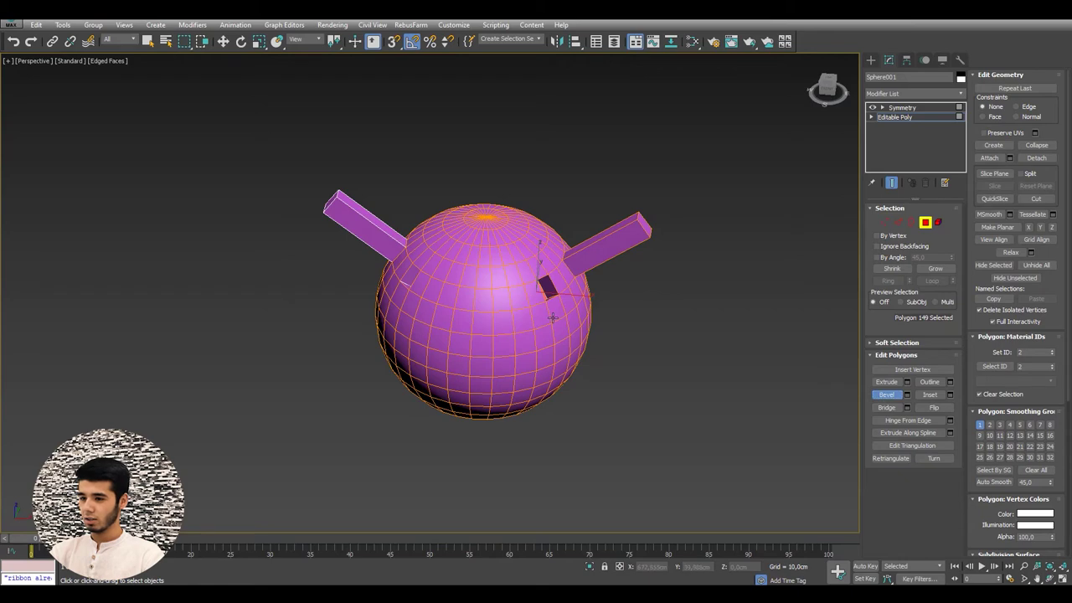
{"action": "left_click_drag", "start_coordinate": [541, 308], "coordinate": [564, 111]}
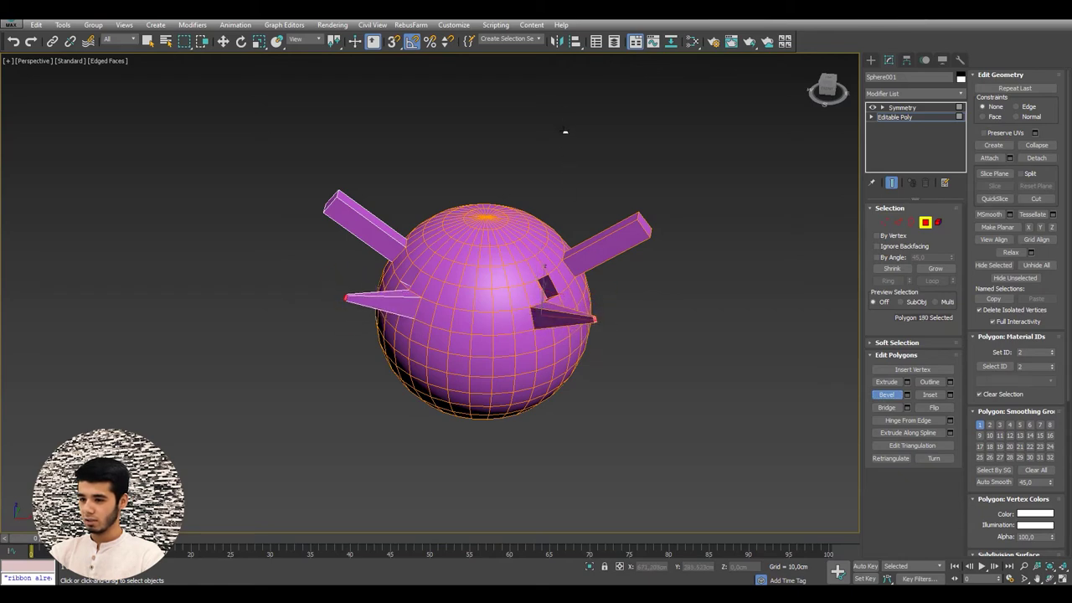
{"action": "mouse_move", "coordinate": [566, 131]}
{"action": "middle_mouse_down", "text": "alt"}
{"action": "mouse_move", "coordinate": [531, 204]}
{"action": "mouse_move", "coordinate": [481, 187]}
{"action": "mouse_move", "coordinate": [567, 210]}
{"action": "mouse_move", "coordinate": [606, 191]}
{"action": "mouse_move", "coordinate": [622, 246]}
{"action": "mouse_move", "coordinate": [604, 201]}
{"action": "middle_mouse_up", "text": "alt"}
{"action": "scroll", "coordinate": [566, 147], "scroll_direction": "down", "scroll_amount": 3}
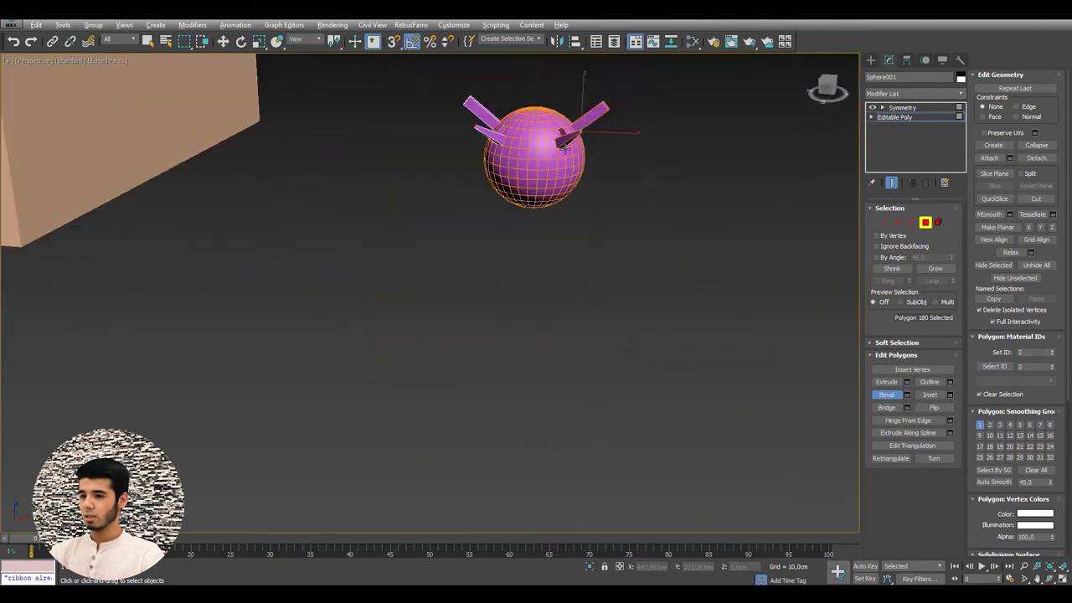
{"action": "mouse_move", "coordinate": [565, 146]}
{"action": "middle_mouse_down", "text": "alt"}
{"action": "mouse_move", "coordinate": [575, 172]}
{"action": "mouse_move", "coordinate": [541, 270]}
{"action": "middle_mouse_up", "text": "alt"}
{"action": "scroll", "coordinate": [529, 266], "scroll_direction": "up", "scroll_amount": 3}
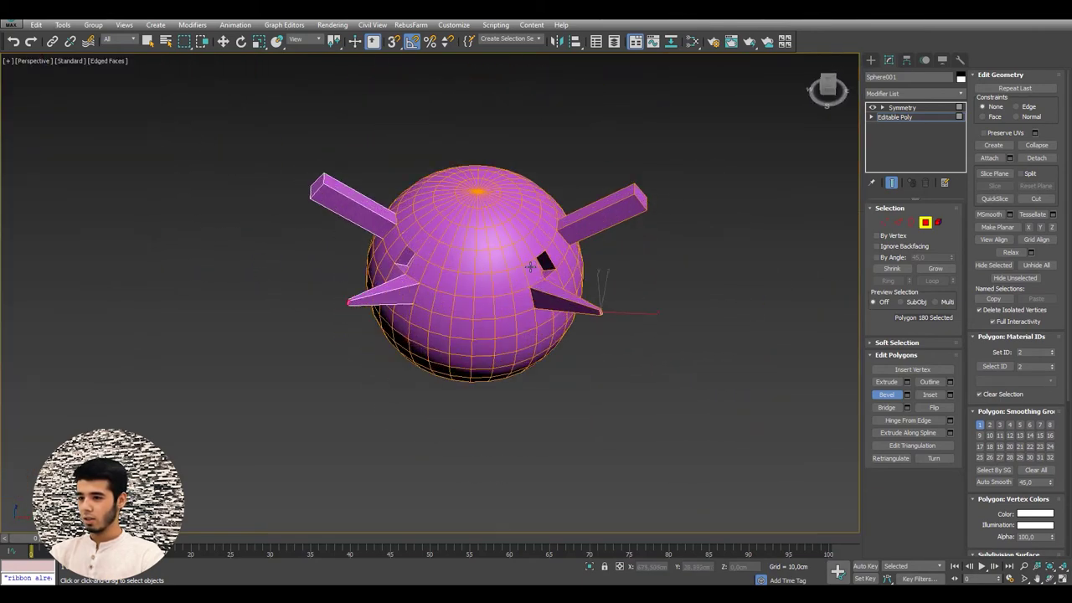
{"action": "left_click", "coordinate": [887, 394]}
{"action": "left_click", "coordinate": [925, 221]}
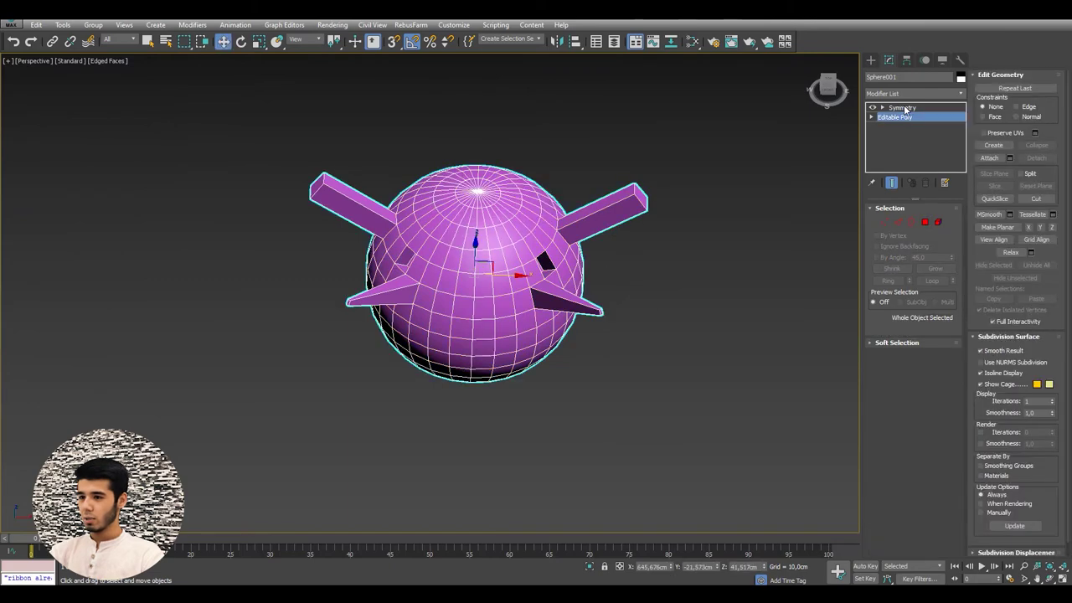
Step: Select the Symmetry modifier and rotate its mirror plane around the sphere
{"action": "left_click", "coordinate": [907, 108]}
{"action": "mouse_move", "coordinate": [593, 207]}
{"action": "left_mouse_down"}
{"action": "mouse_move", "coordinate": [530, 290]}
{"action": "mouse_move", "coordinate": [439, 285]}
{"action": "left_mouse_up"}
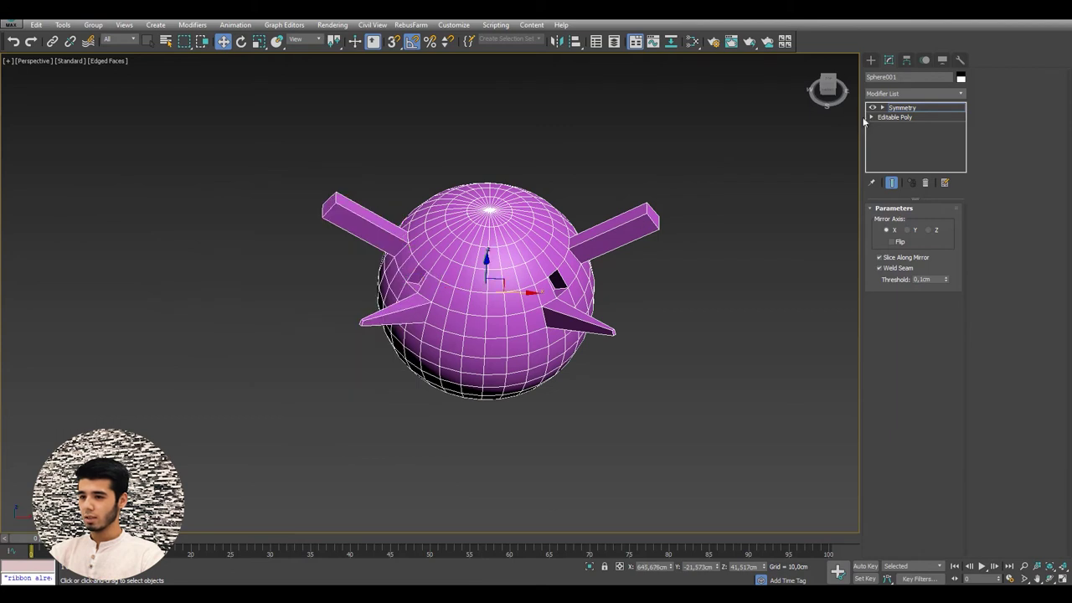
{"action": "left_click", "coordinate": [904, 109]}
{"action": "key", "text": "ctrl+z"}
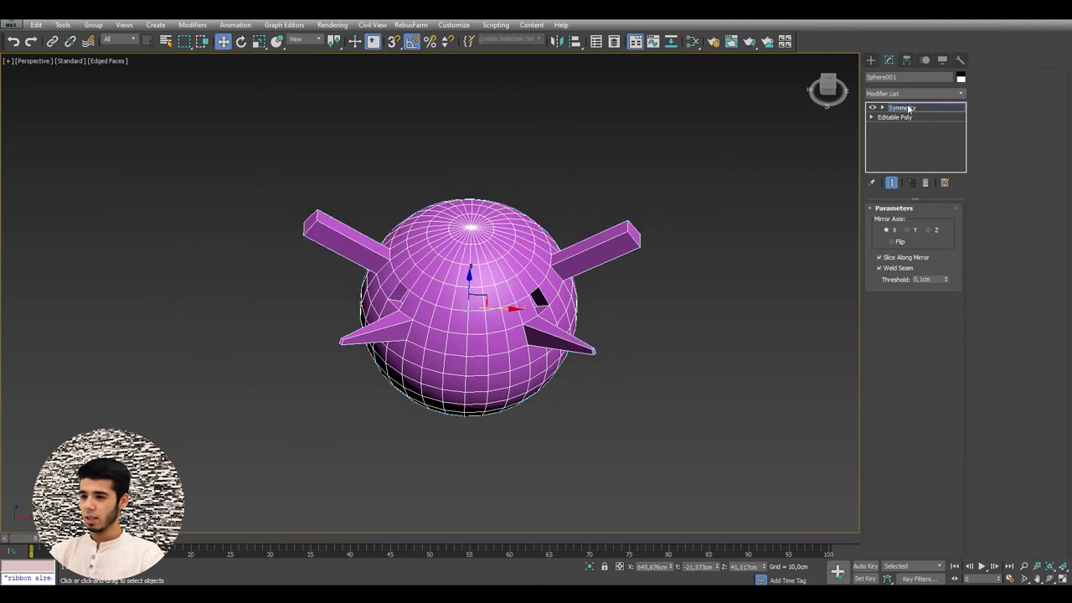
{"action": "key", "text": "e"}
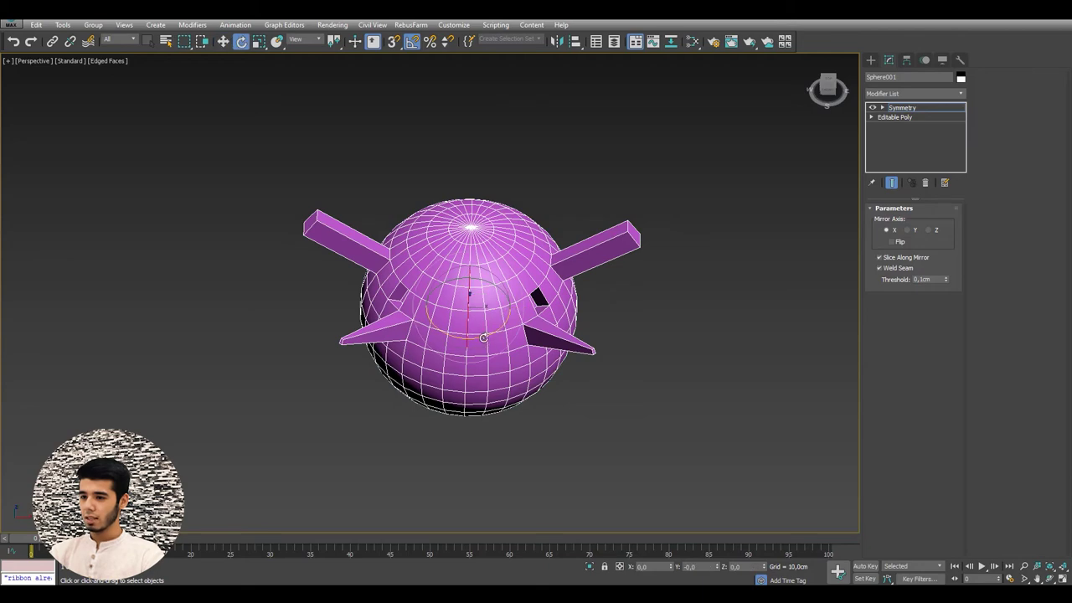
{"action": "left_click_drag", "start_coordinate": [483, 338], "coordinate": [579, 306]}
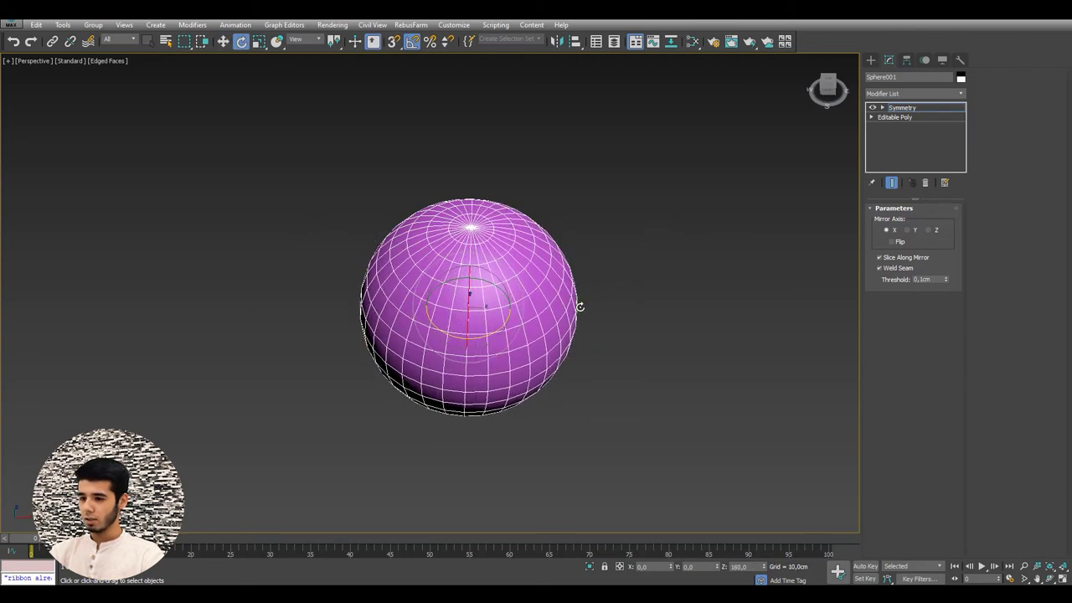
{"action": "left_click_drag", "start_coordinate": [496, 305], "coordinate": [493, 237]}
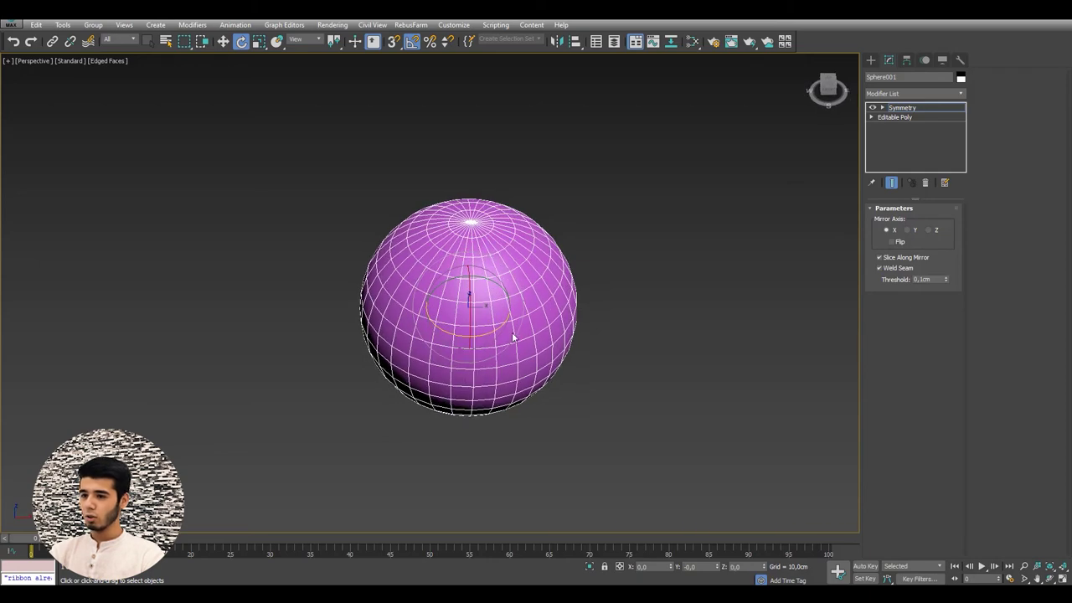
{"action": "left_click_drag", "start_coordinate": [499, 326], "coordinate": [360, 312]}
{"action": "mouse_move", "coordinate": [553, 286]}
{"action": "middle_mouse_down", "text": "alt"}
{"action": "mouse_move", "coordinate": [536, 191]}
{"action": "mouse_move", "coordinate": [646, 236]}
{"action": "middle_mouse_up", "text": "alt"}
Step: Set the Symmetry Mirror Axis to Y, leaving a plain sphere without spikes
{"action": "left_click", "coordinate": [908, 232]}
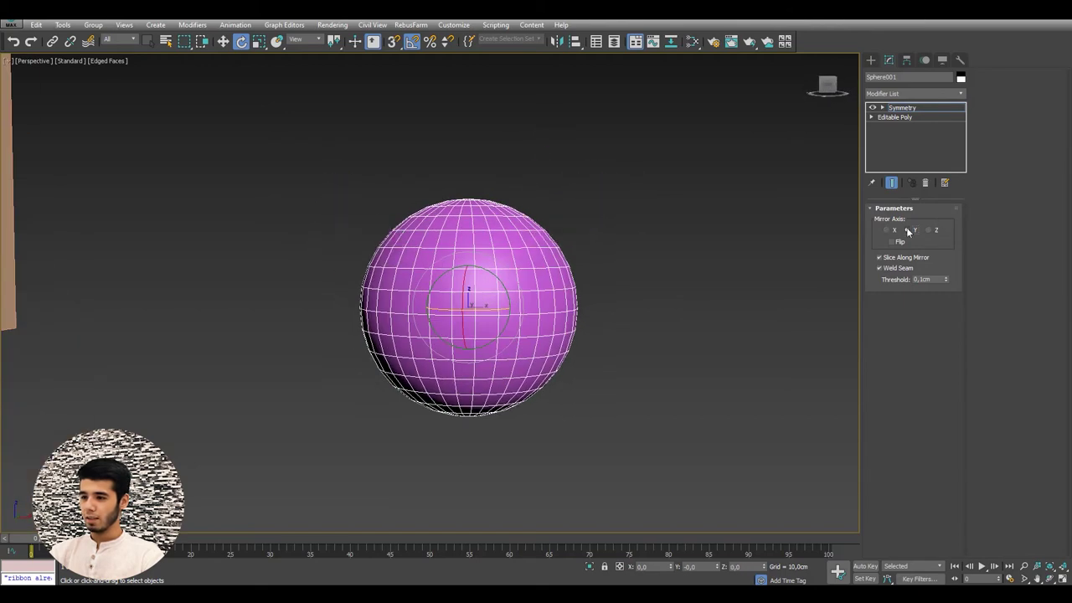
{"action": "mouse_move", "coordinate": [563, 287]}
{"action": "middle_mouse_down", "text": "alt"}
{"action": "mouse_move", "coordinate": [478, 283]}
{"action": "mouse_move", "coordinate": [541, 284]}
{"action": "mouse_move", "coordinate": [486, 299]}
{"action": "middle_mouse_up", "text": "alt"}
{"action": "key", "text": "F3"}
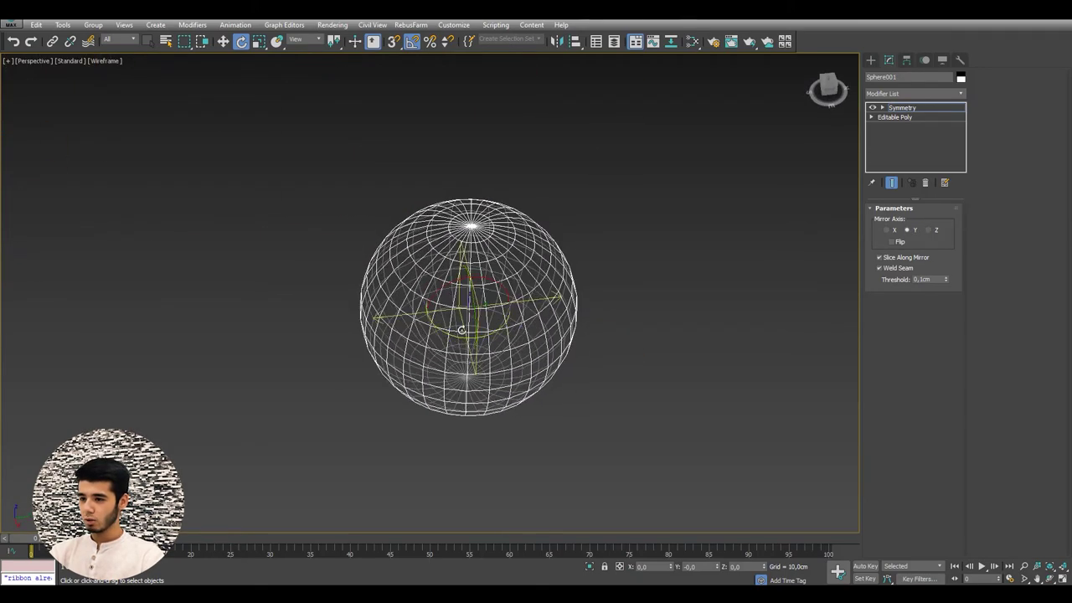
{"action": "key", "text": "F3"}
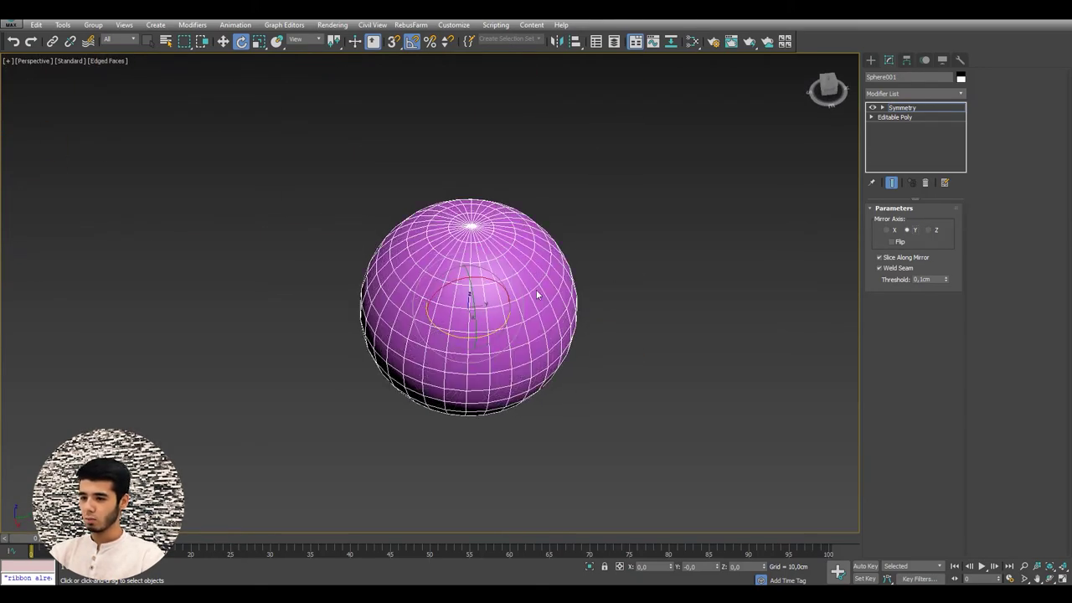
Step: Move the sphere left off its Y mirror plane, creating a separate twin spiked sphere
{"action": "key", "text": "w"}
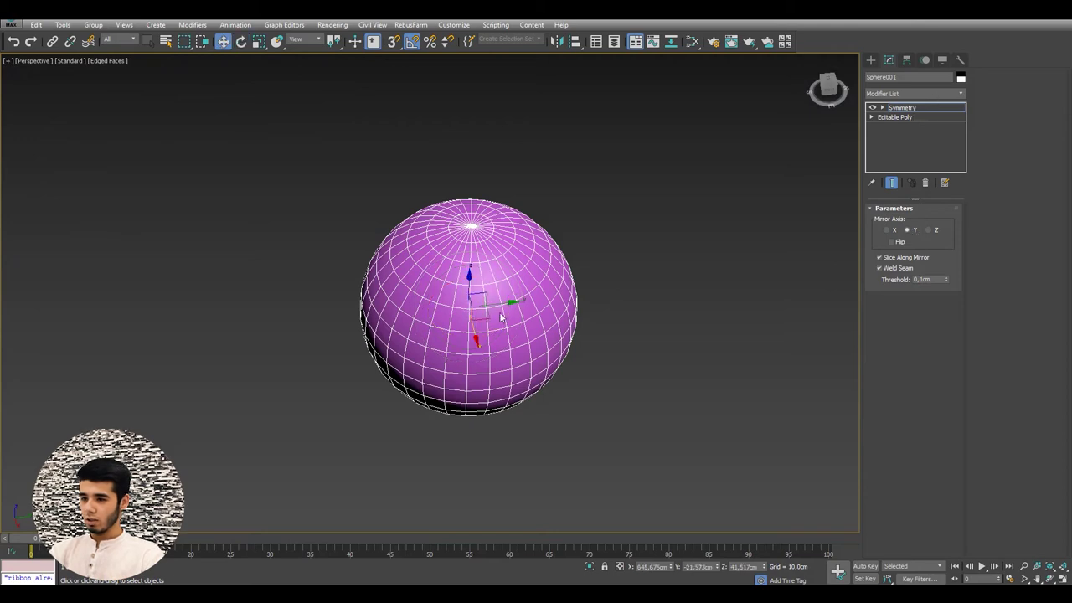
{"action": "left_click_drag", "start_coordinate": [485, 305], "coordinate": [332, 311]}
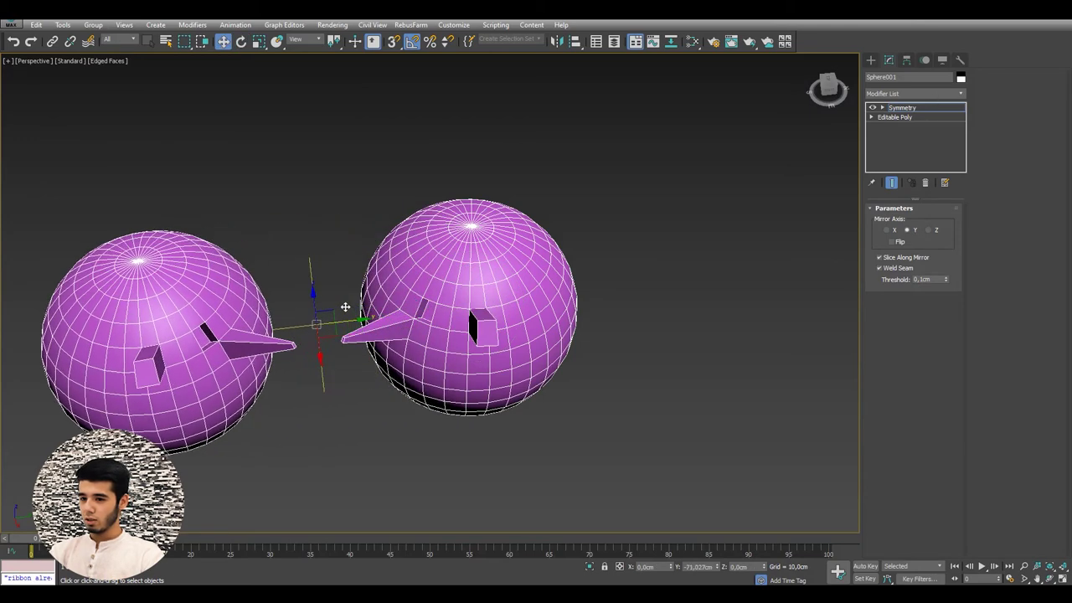
{"action": "mouse_move", "coordinate": [491, 252]}
{"action": "middle_mouse_down", "text": "alt"}
{"action": "mouse_move", "coordinate": [297, 247]}
{"action": "mouse_move", "coordinate": [356, 266]}
{"action": "mouse_move", "coordinate": [433, 231]}
{"action": "middle_mouse_up", "text": "alt"}
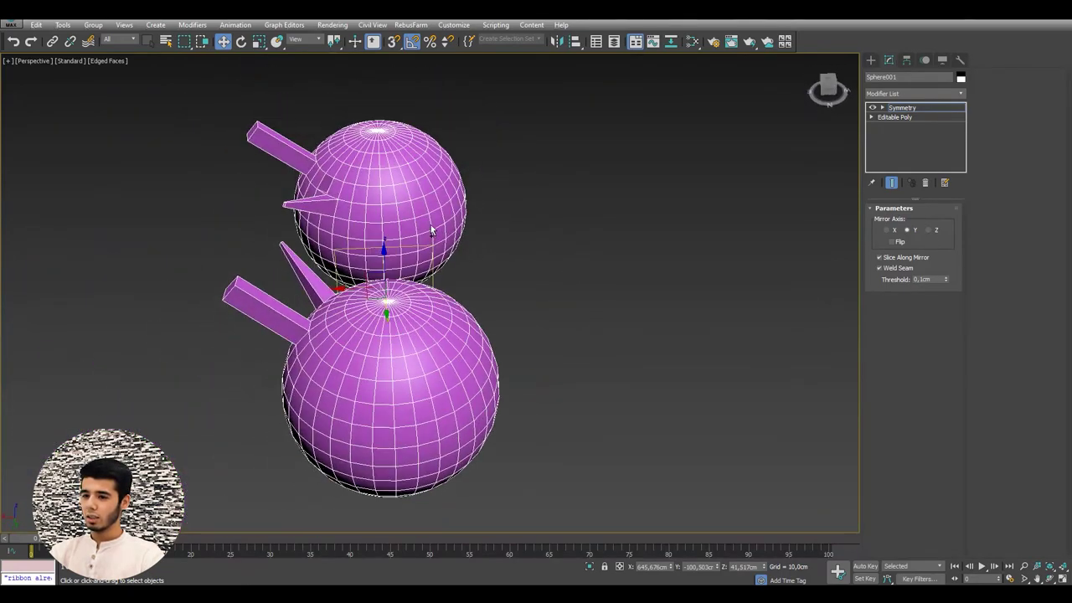
{"action": "left_click", "coordinate": [902, 108]}
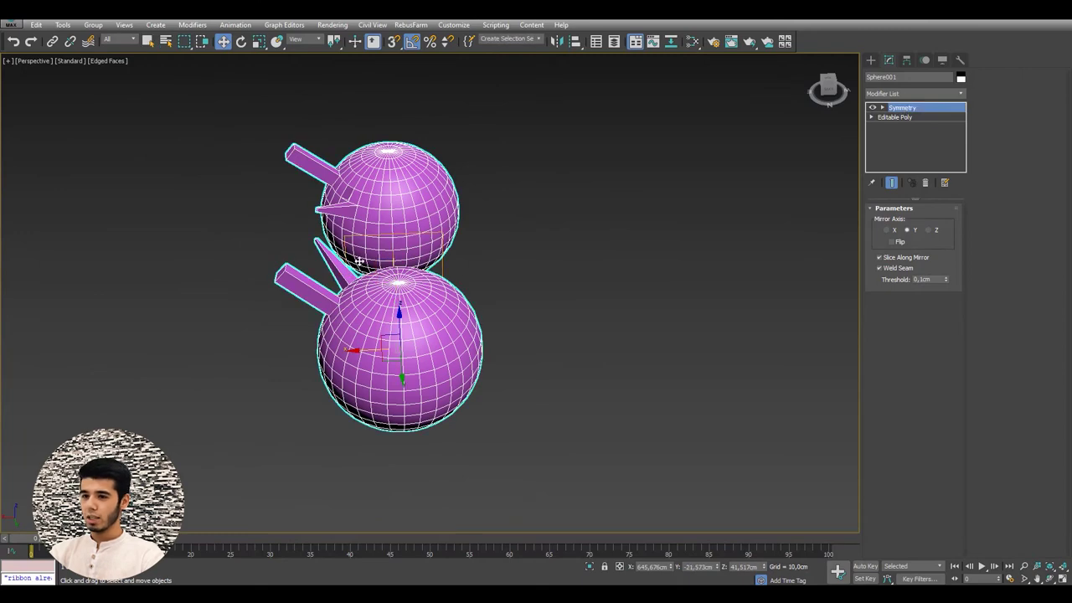
{"action": "middle_click_drag", "start_coordinate": [329, 193], "coordinate": [306, 147], "text": "alt"}
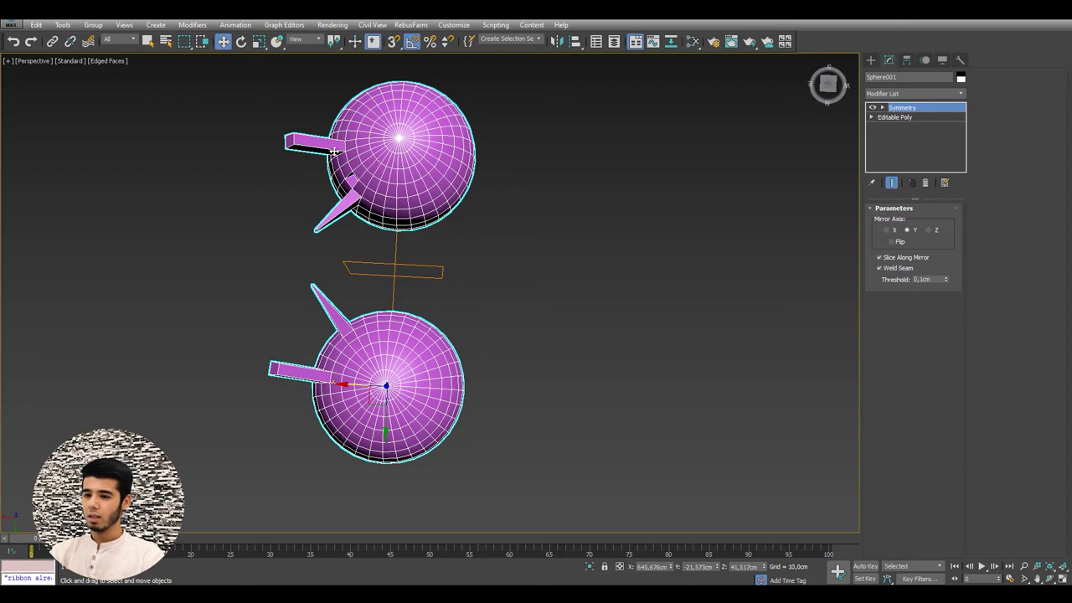
Step: Add a second Symmetry modifier mirroring across X with Weld Seam on
{"action": "left_click", "coordinate": [912, 94]}
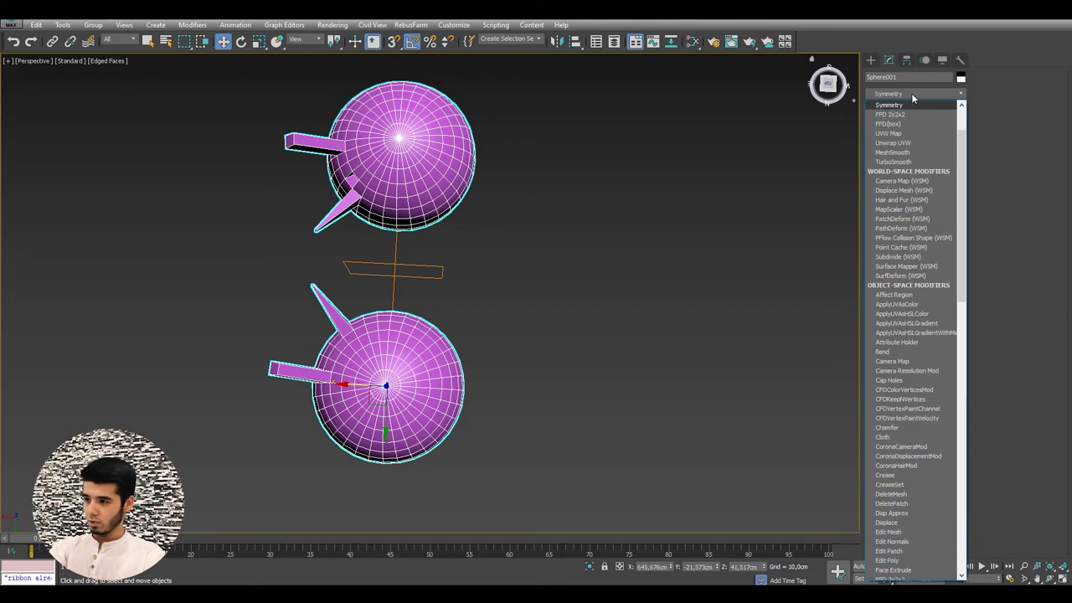
{"action": "left_click", "coordinate": [911, 93]}
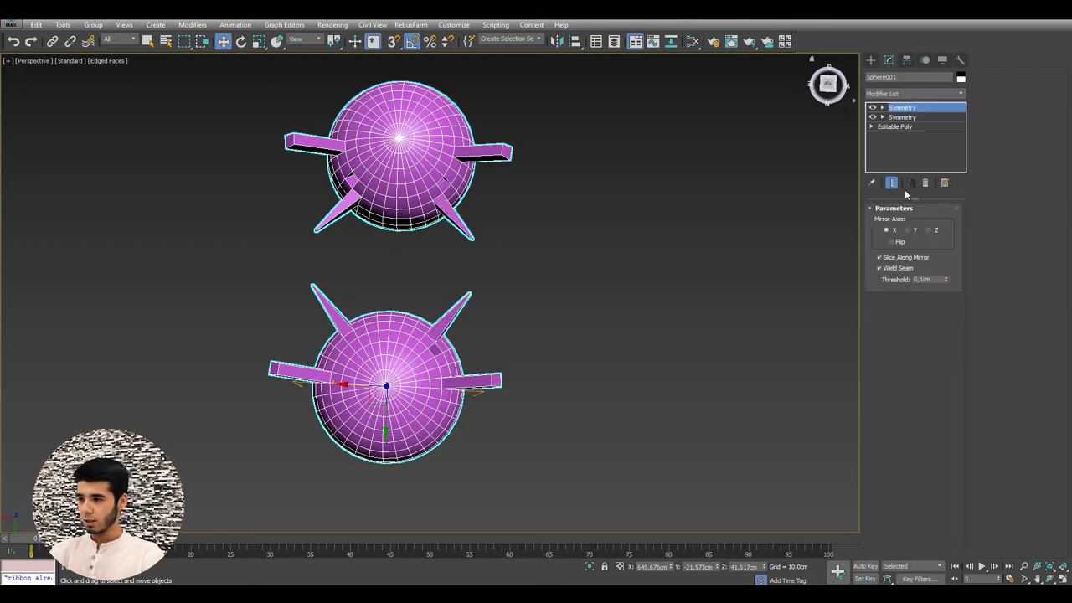
{"action": "mouse_move", "coordinate": [412, 221]}
{"action": "middle_mouse_down"}
{"action": "mouse_move", "coordinate": [427, 226]}
{"action": "mouse_move", "coordinate": [433, 170]}
{"action": "middle_mouse_up"}
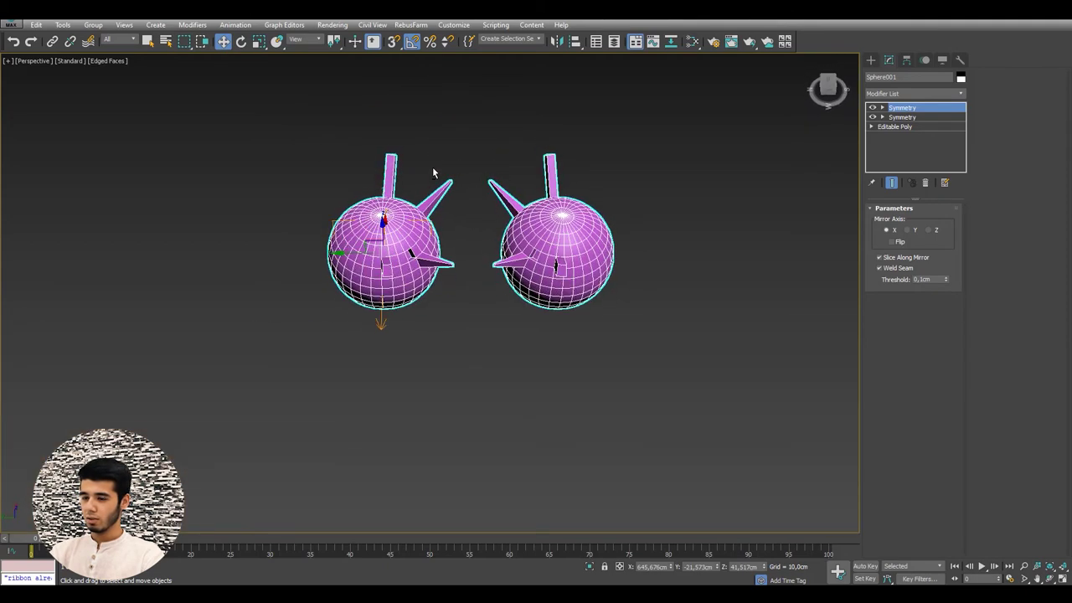
{"action": "mouse_move", "coordinate": [431, 209]}
{"action": "middle_mouse_down"}
{"action": "mouse_move", "coordinate": [546, 208]}
{"action": "mouse_move", "coordinate": [534, 244]}
{"action": "mouse_move", "coordinate": [505, 268]}
{"action": "mouse_move", "coordinate": [589, 225]}
{"action": "mouse_move", "coordinate": [557, 219]}
{"action": "middle_mouse_up"}
{"action": "scroll", "coordinate": [502, 270], "scroll_direction": "down", "scroll_amount": 3}
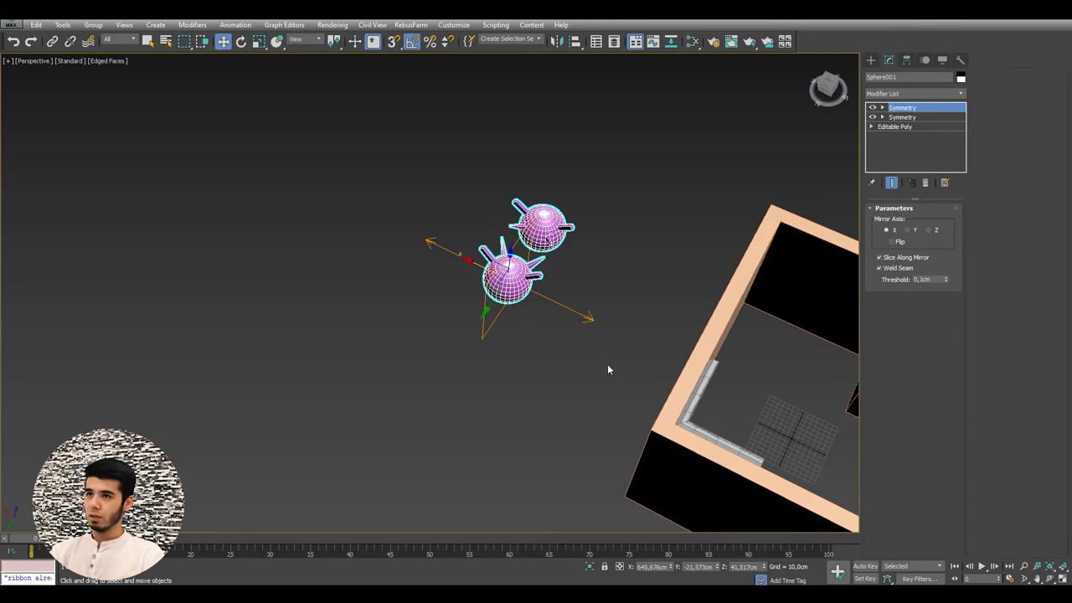
{"action": "middle_click_drag", "start_coordinate": [562, 211], "coordinate": [569, 230]}
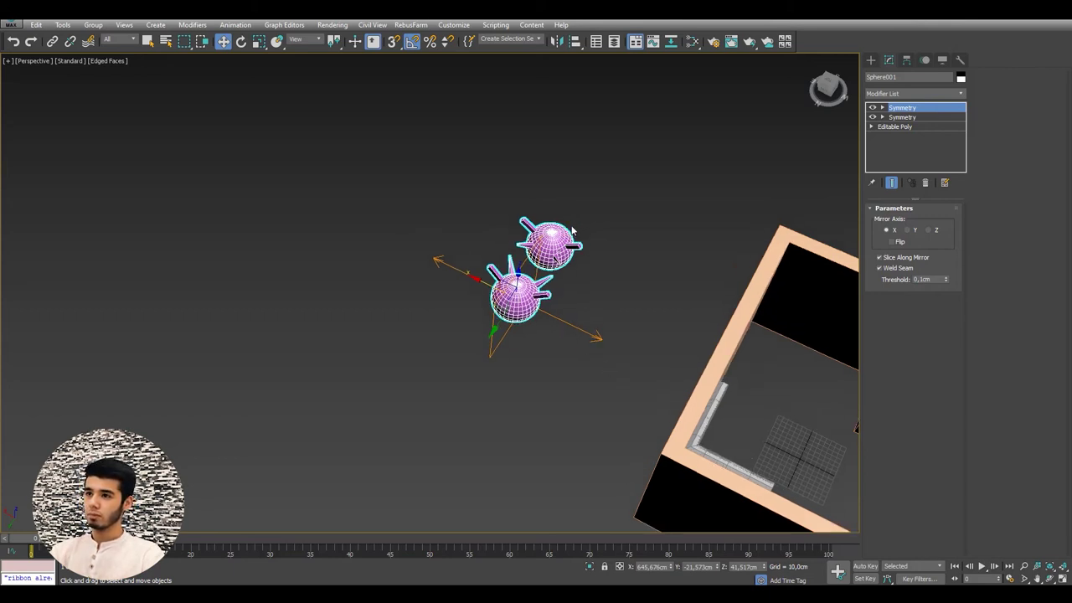
{"action": "mouse_move", "coordinate": [547, 250]}
{"action": "middle_mouse_down", "text": "alt"}
{"action": "mouse_move", "coordinate": [478, 266]}
{"action": "mouse_move", "coordinate": [510, 266]}
{"action": "middle_mouse_up", "text": "alt"}
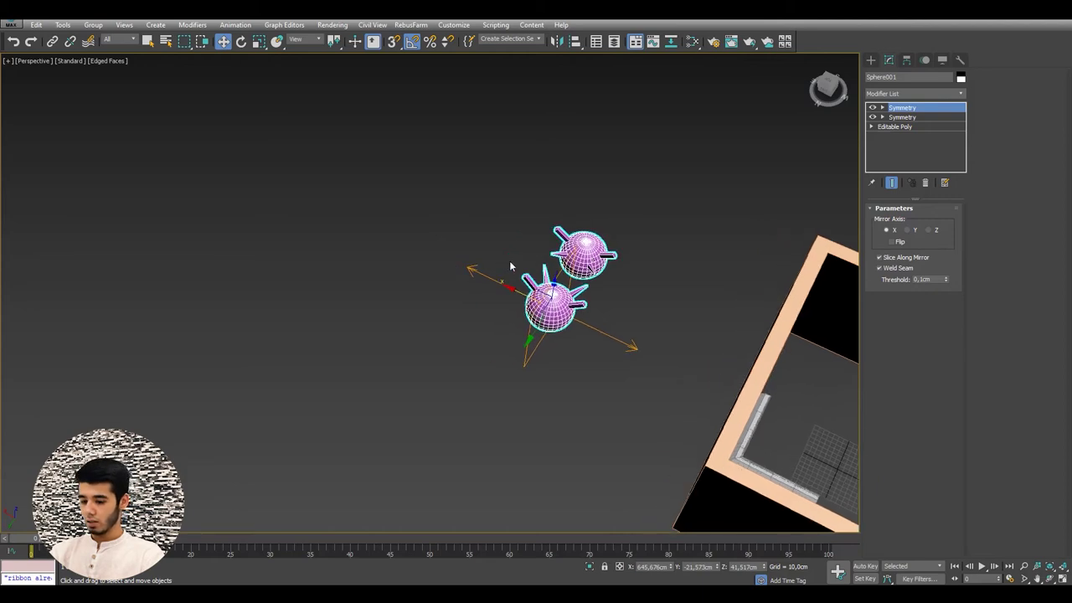
Step: View the spiked sphere pair from the Top view
{"action": "key", "text": "t"}
{"action": "scroll", "coordinate": [509, 258], "scroll_direction": "down", "scroll_amount": 3}
{"action": "scroll", "coordinate": [502, 249], "scroll_direction": "down", "scroll_amount": 3}
{"action": "scroll", "coordinate": [458, 228], "scroll_direction": "up", "scroll_amount": 3}
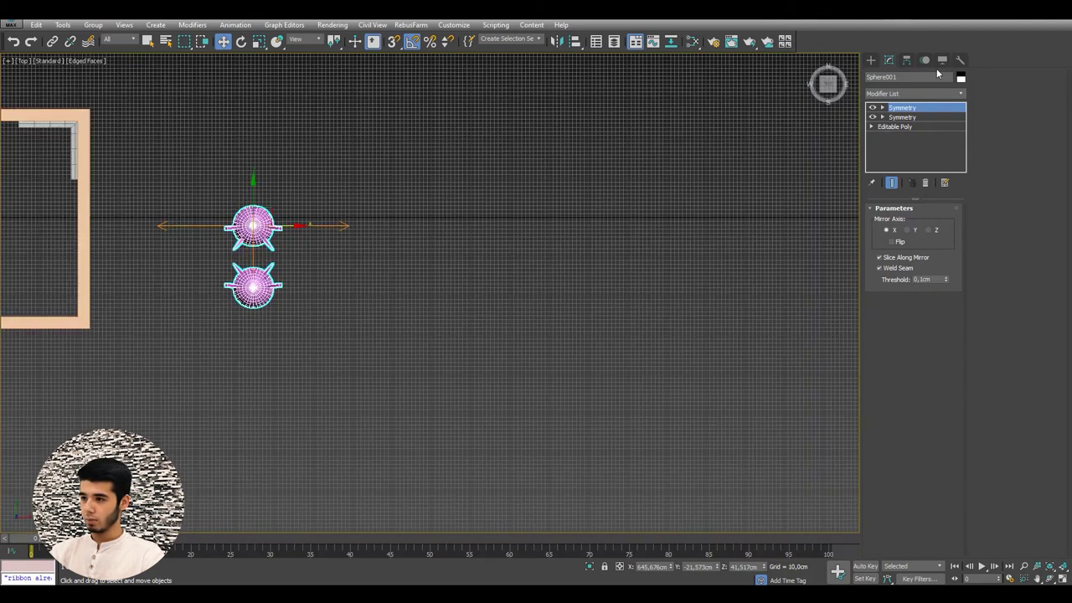
Step: Create Box001, about 24.212 × 316.185 × 22.432 cm with one segment per side
{"action": "left_click", "coordinate": [872, 60]}
{"action": "left_click", "coordinate": [899, 130]}
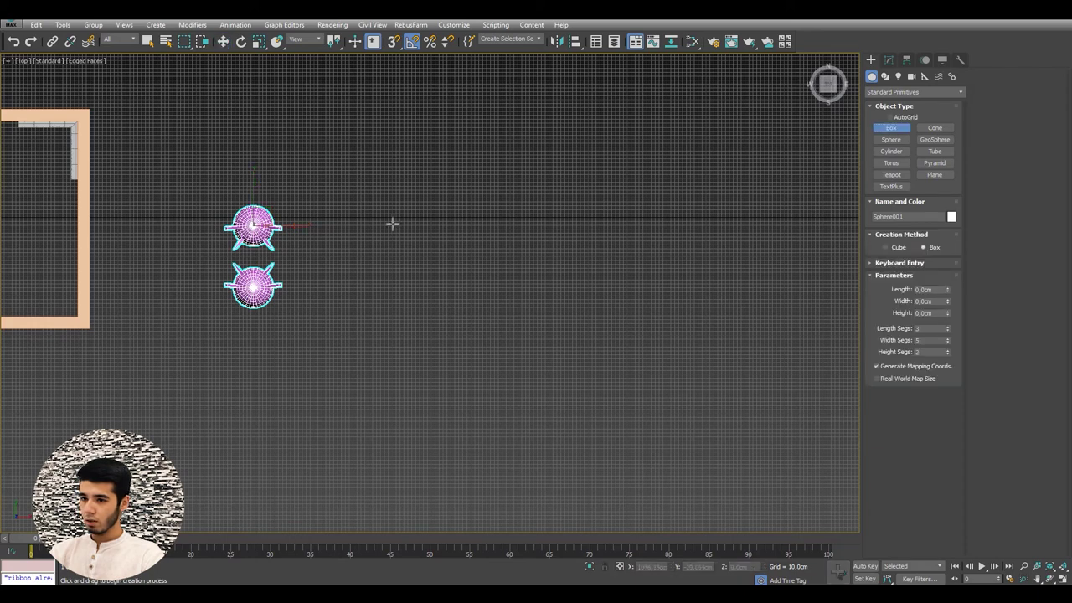
{"action": "left_click_drag", "start_coordinate": [383, 219], "coordinate": [508, 222]}
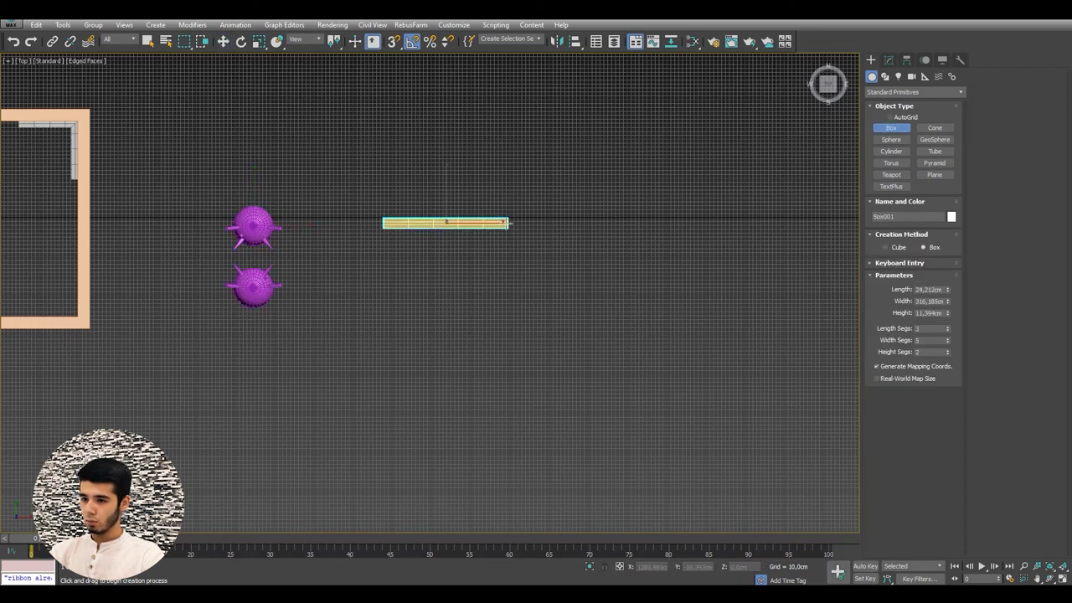
{"action": "key", "text": "p"}
{"action": "mouse_move", "coordinate": [491, 213]}
{"action": "middle_mouse_down", "text": "alt"}
{"action": "mouse_move", "coordinate": [464, 160]}
{"action": "mouse_move", "coordinate": [530, 246]}
{"action": "mouse_move", "coordinate": [610, 299]}
{"action": "mouse_move", "coordinate": [601, 300]}
{"action": "middle_mouse_up", "text": "alt"}
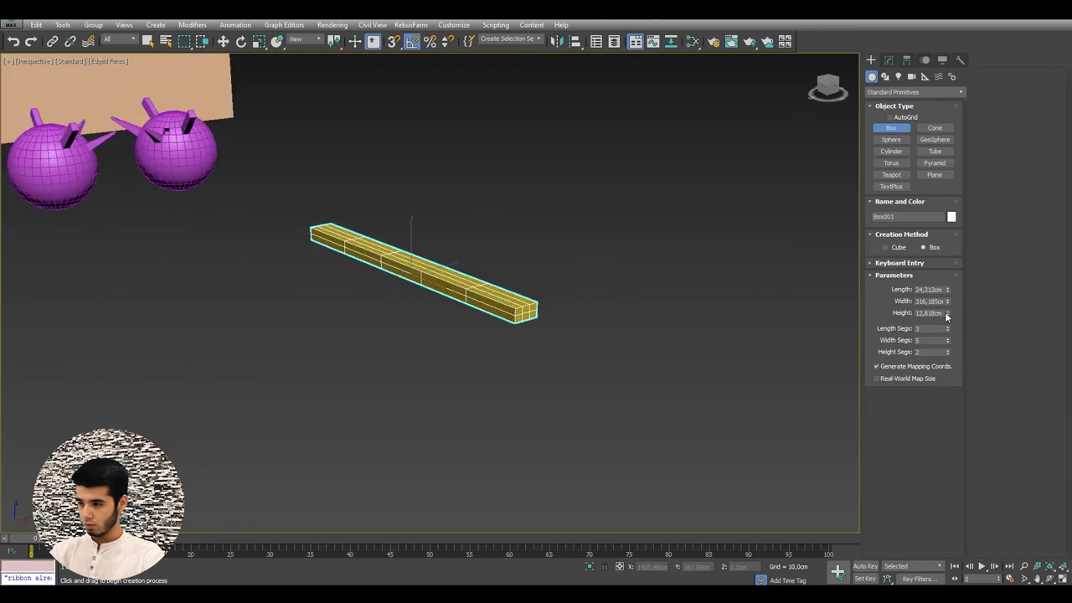
{"action": "left_click_drag", "start_coordinate": [947, 315], "coordinate": [953, 313]}
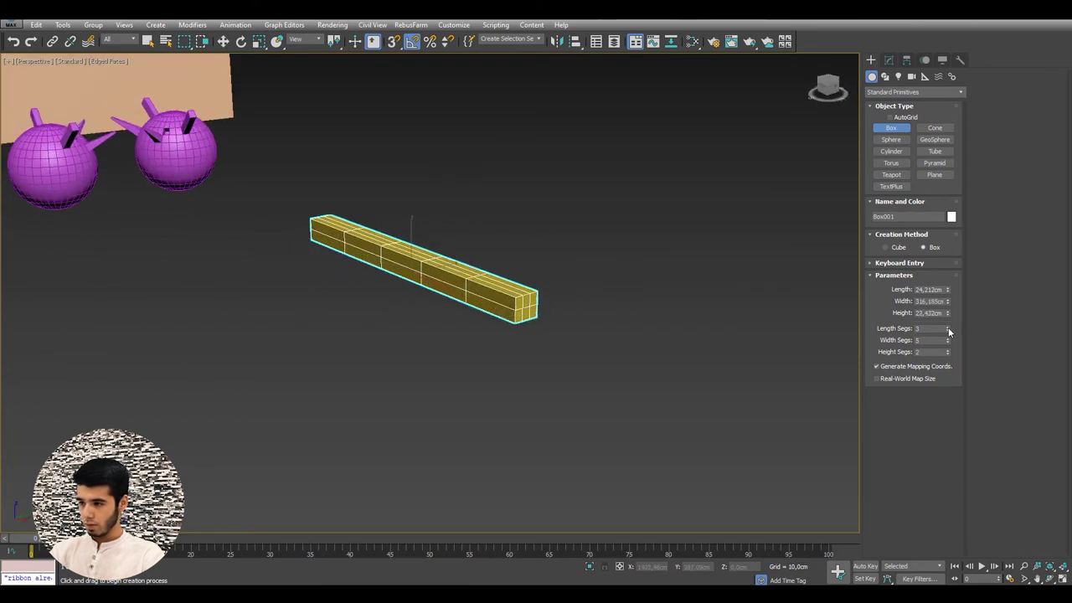
{"action": "right_click", "coordinate": [948, 329]}
{"action": "right_click", "coordinate": [949, 340]}
Step: Frame the box from above and open its Modifier List
{"action": "middle_click_drag", "start_coordinate": [502, 318], "coordinate": [425, 275], "text": "alt"}
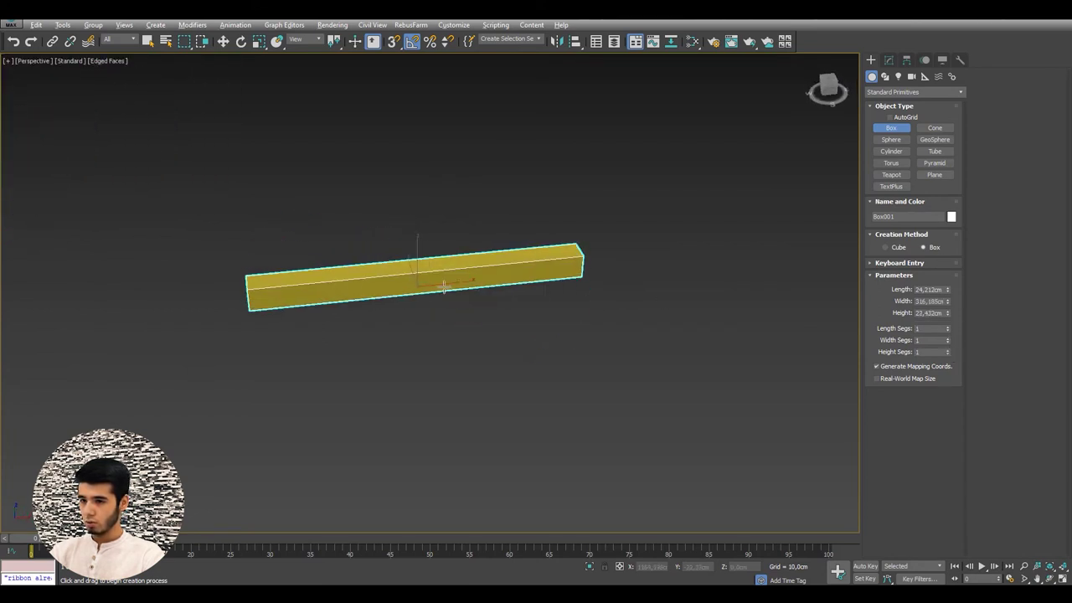
{"action": "key", "text": "w"}
{"action": "middle_click_drag", "start_coordinate": [488, 236], "coordinate": [215, 236], "text": "alt"}
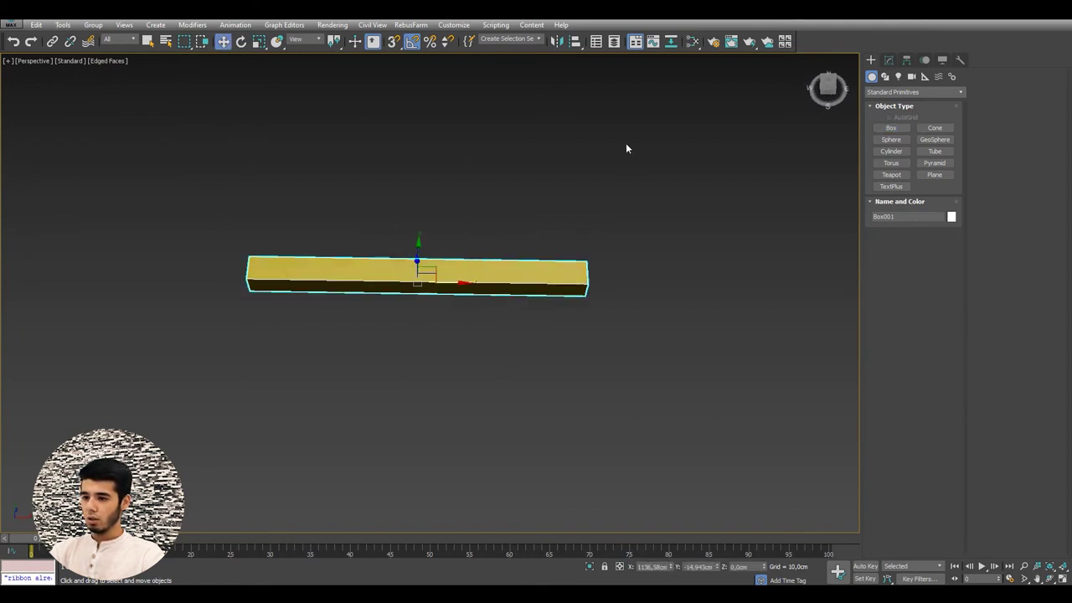
{"action": "middle_click_drag", "start_coordinate": [339, 244], "coordinate": [375, 323]}
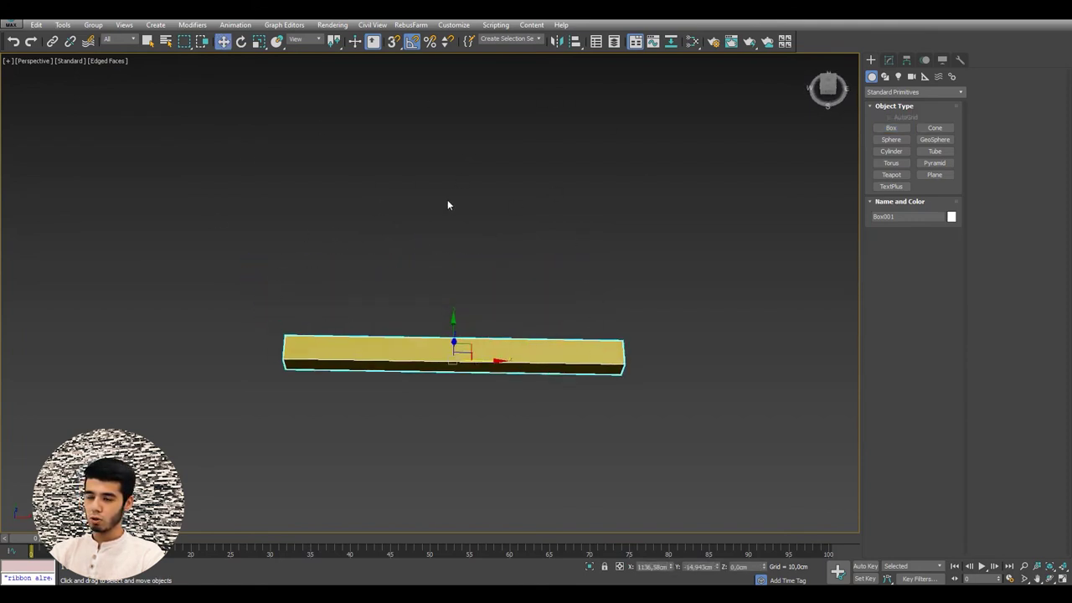
{"action": "left_click", "coordinate": [889, 61]}
{"action": "left_click", "coordinate": [906, 93]}
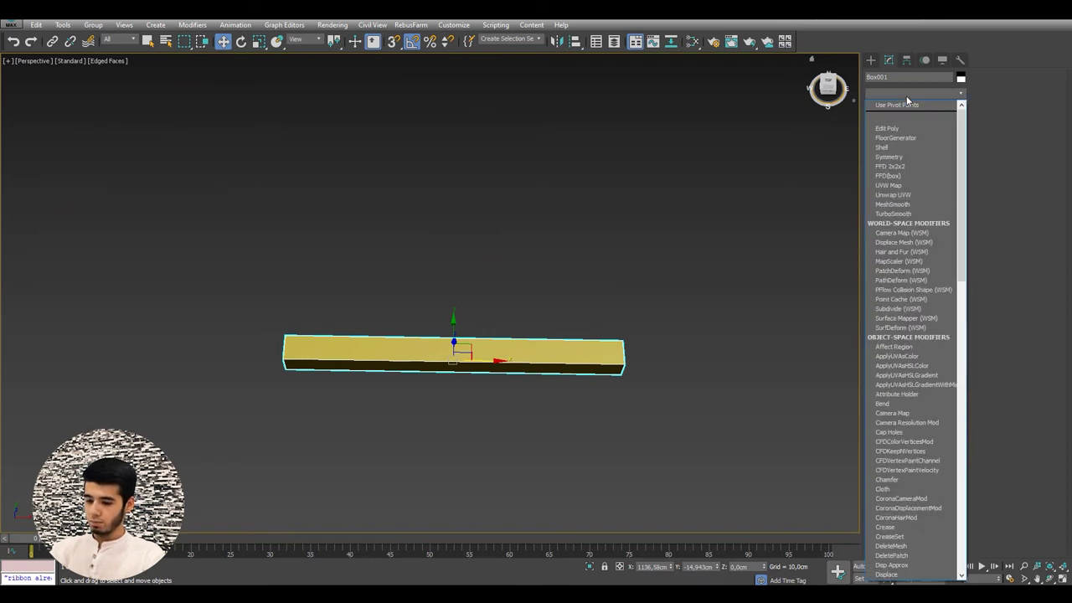
Step: Add a Symmetry modifier to Box001 using the sym command
{"action": "type", "text": "sym"}
{"action": "key", "text": "Return"}
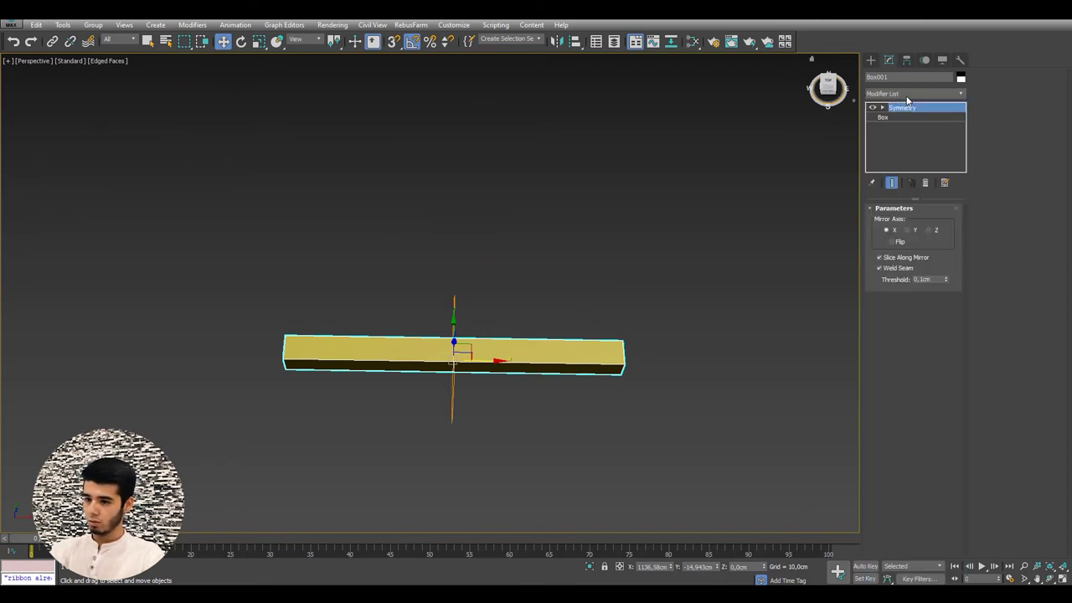
{"action": "middle_click_drag", "start_coordinate": [520, 353], "coordinate": [578, 358]}
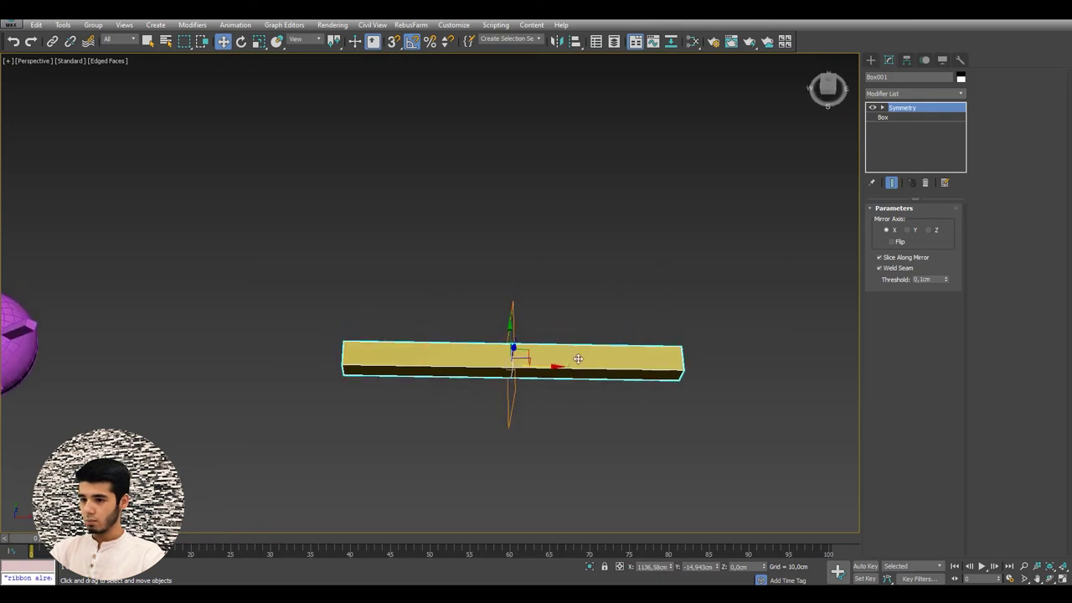
Step: Rotate the Symmetry mirror plane -45° on Z and shift it to lengthen the L's arms
{"action": "left_click", "coordinate": [731, 287]}
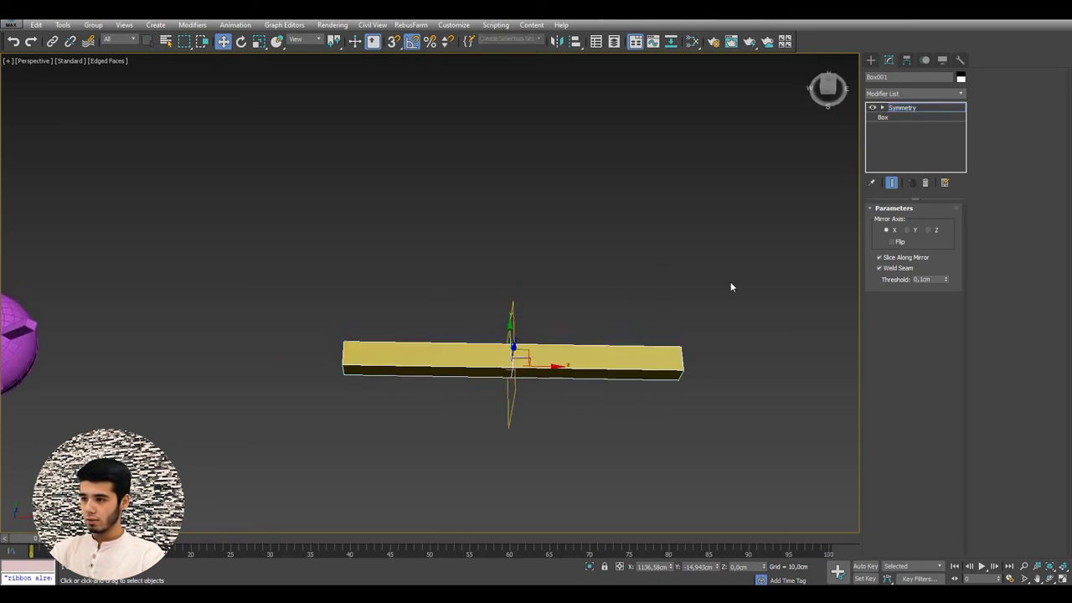
{"action": "key", "text": "e"}
{"action": "left_click_drag", "start_coordinate": [551, 382], "coordinate": [535, 407]}
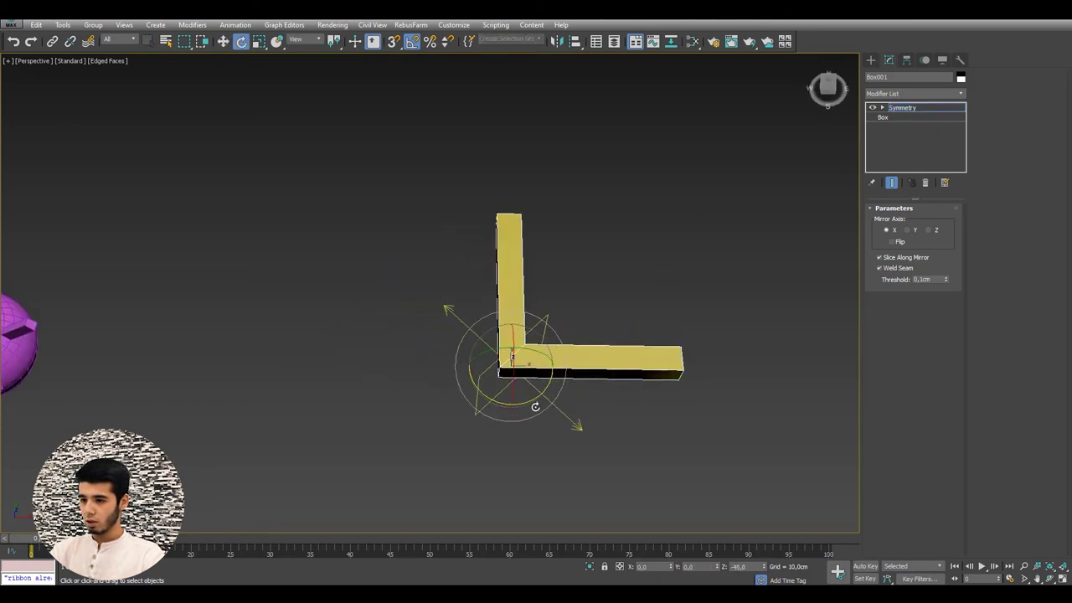
{"action": "key", "text": "w"}
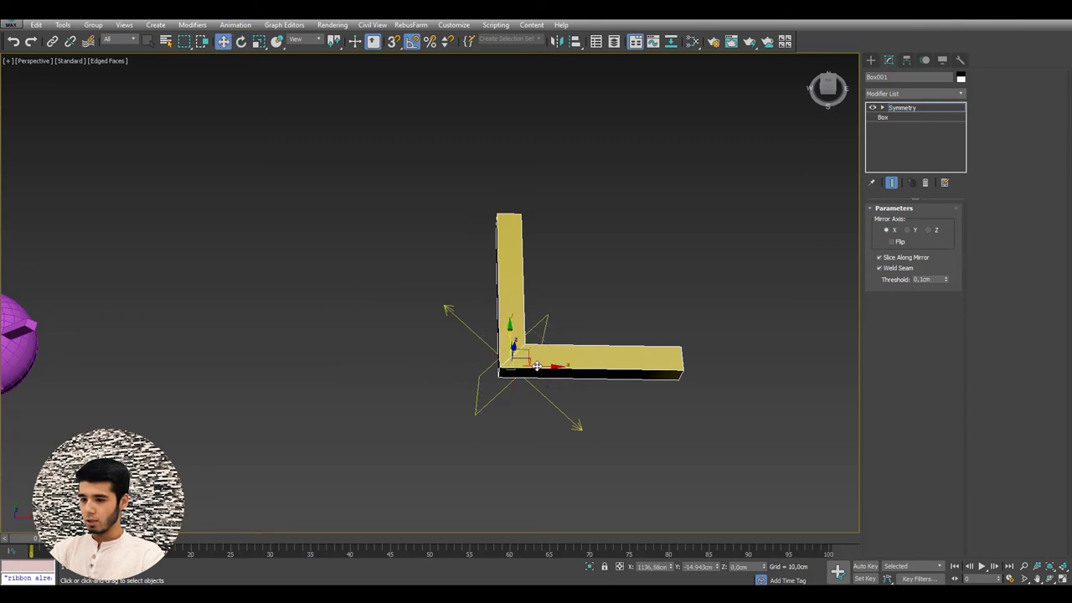
{"action": "mouse_move", "coordinate": [536, 365]}
{"action": "left_mouse_down"}
{"action": "mouse_move", "coordinate": [371, 348]}
{"action": "mouse_move", "coordinate": [408, 365]}
{"action": "left_mouse_up"}
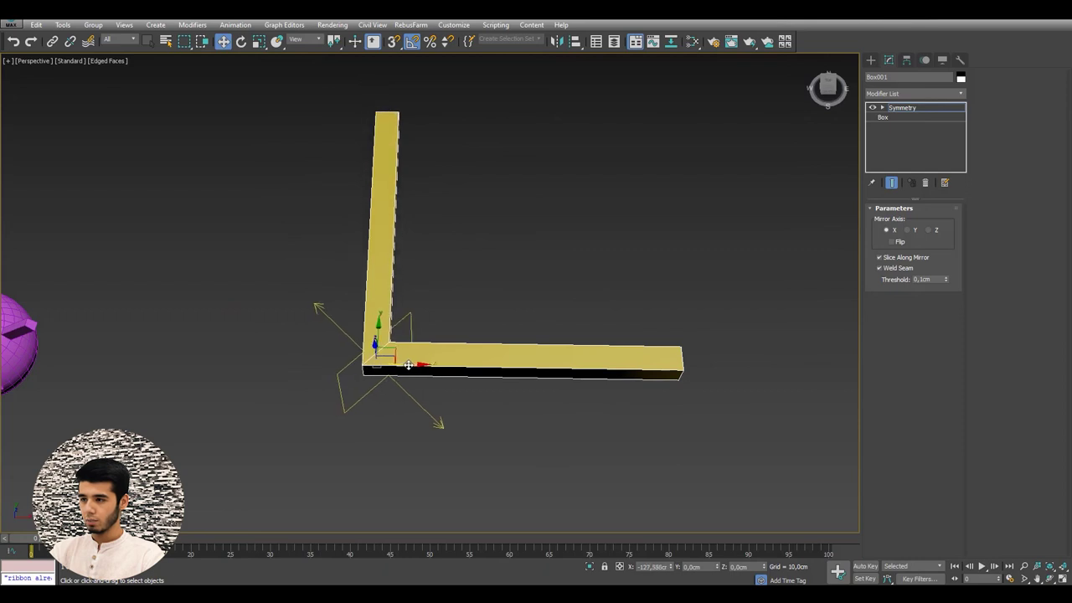
{"action": "left_click", "coordinate": [911, 109]}
Step: Copy the Symmetry modifier and paste a second copy onto the box
{"action": "right_click", "coordinate": [912, 109]}
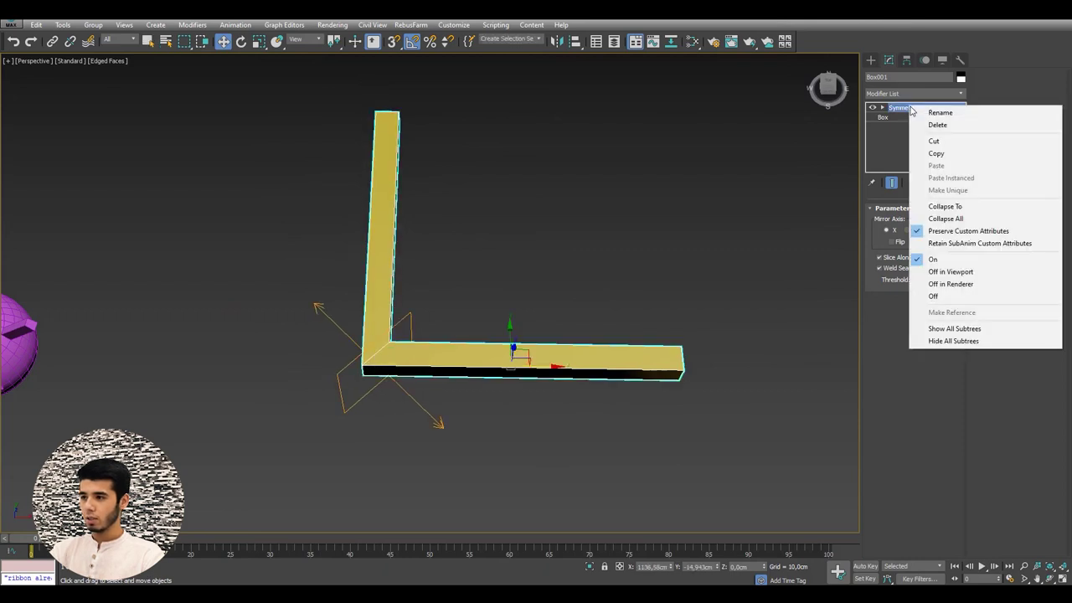
{"action": "left_click", "coordinate": [935, 153]}
{"action": "right_click", "coordinate": [914, 113]}
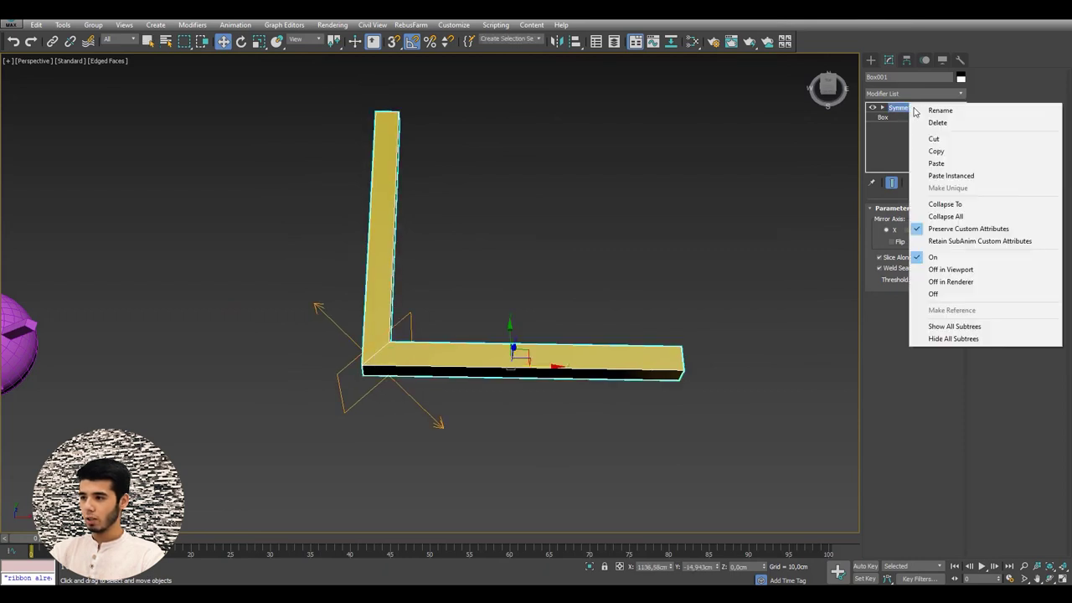
{"action": "left_click", "coordinate": [937, 164]}
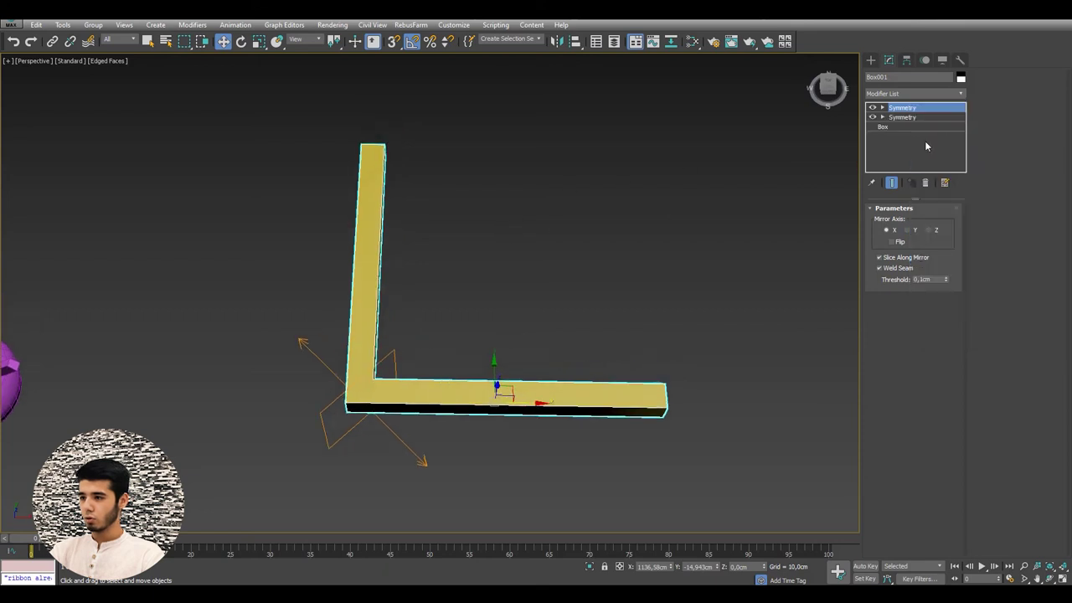
Step: Rotate the second mirror plane and move it to widen the shape into a C
{"action": "left_click", "coordinate": [679, 318]}
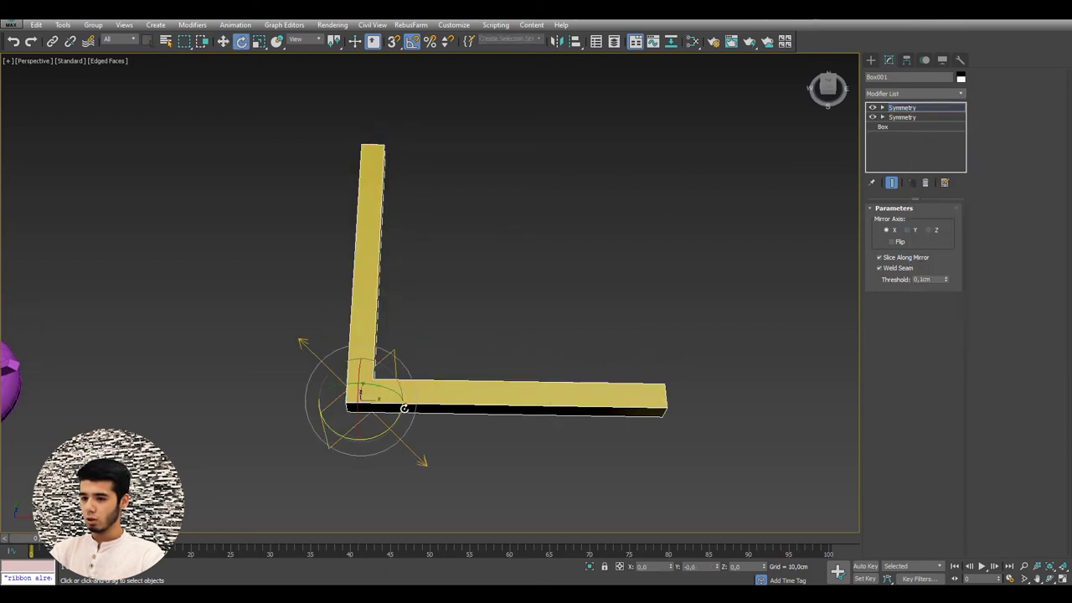
{"action": "key", "text": "e"}
{"action": "mouse_move", "coordinate": [402, 412]}
{"action": "left_mouse_down"}
{"action": "mouse_move", "coordinate": [380, 460]}
{"action": "mouse_move", "coordinate": [408, 445]}
{"action": "left_mouse_up"}
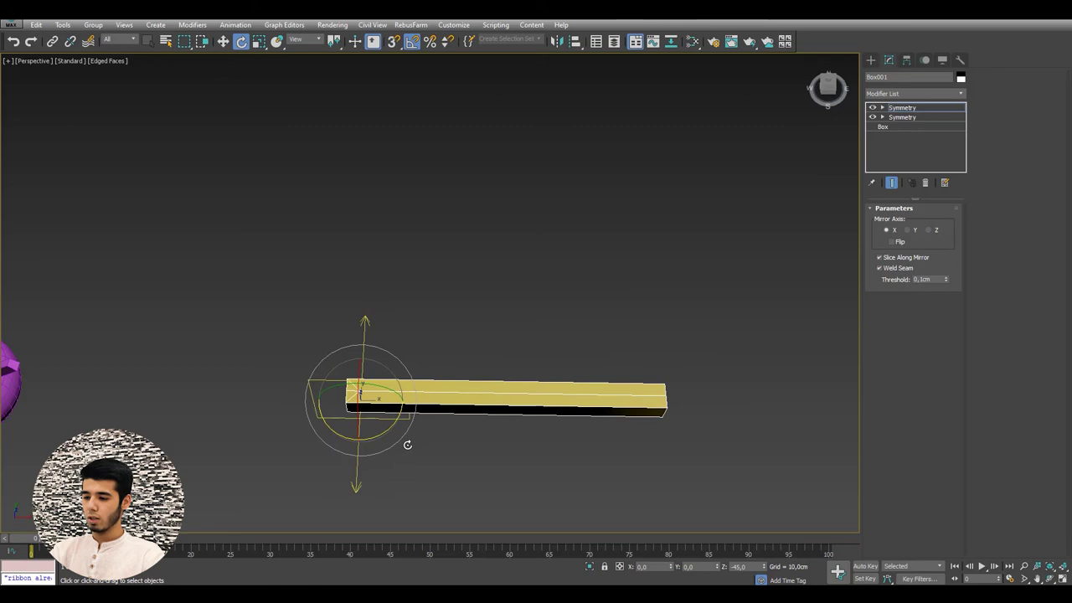
{"action": "key", "text": "w"}
{"action": "middle_click_drag", "start_coordinate": [422, 386], "coordinate": [396, 408], "text": "alt"}
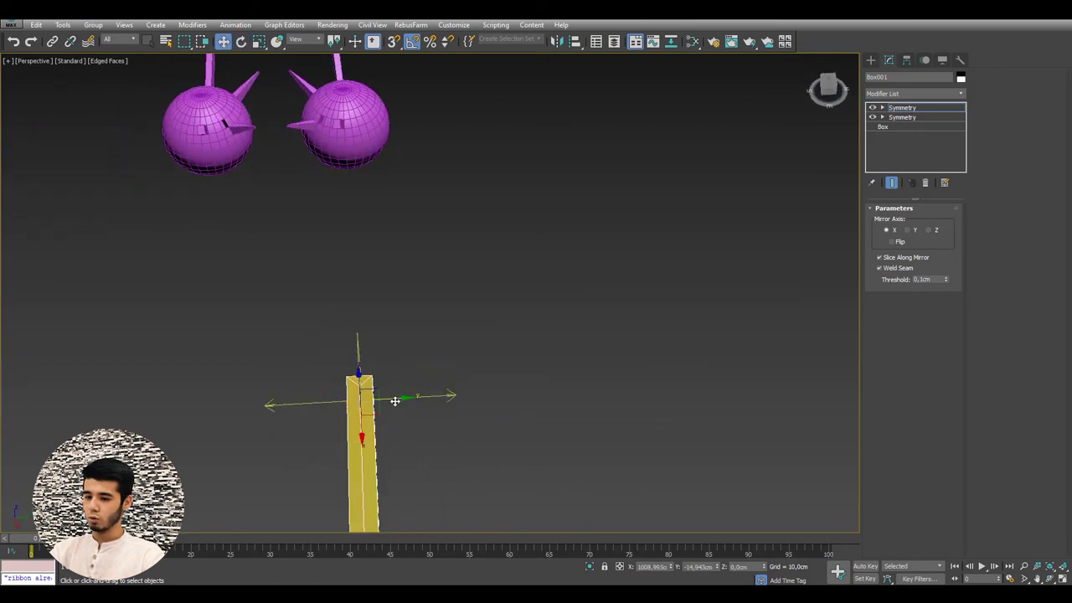
{"action": "left_click_drag", "start_coordinate": [394, 402], "coordinate": [556, 396]}
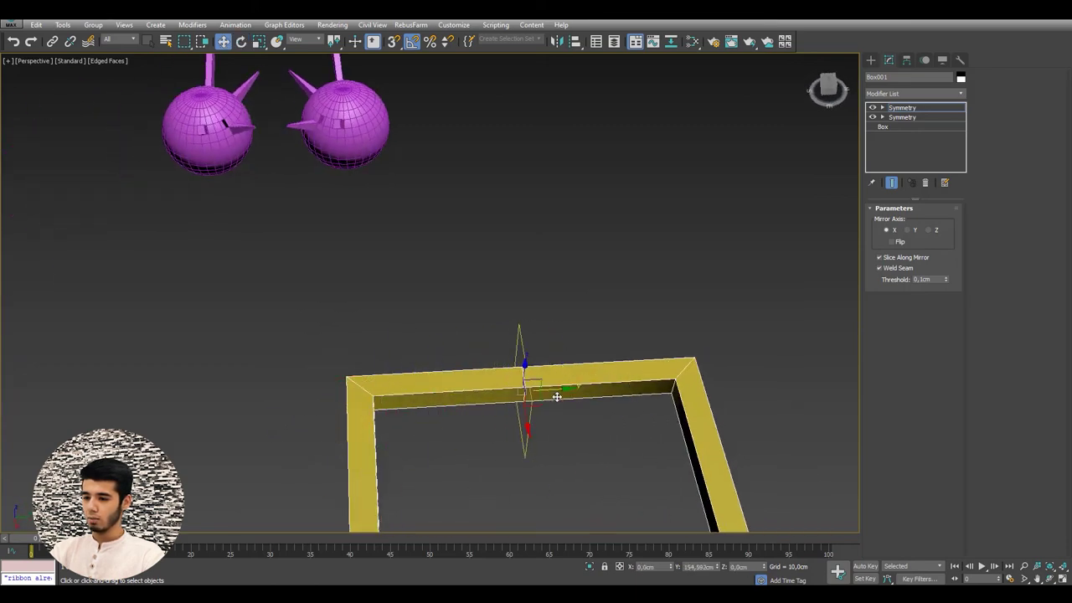
{"action": "mouse_move", "coordinate": [556, 397]}
{"action": "middle_mouse_down", "text": "alt"}
{"action": "mouse_move", "coordinate": [579, 407]}
{"action": "mouse_move", "coordinate": [461, 288]}
{"action": "middle_mouse_up", "text": "alt"}
Step: Rotate the second mirror -45° and adjust its position until the square frame closes
{"action": "key", "text": "e"}
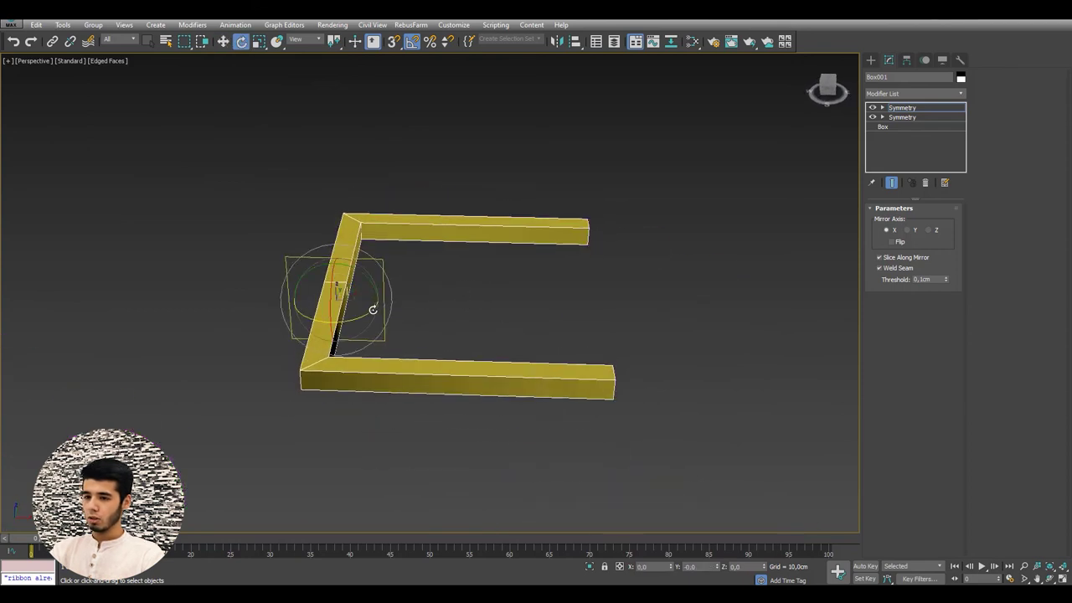
{"action": "left_click_drag", "start_coordinate": [371, 310], "coordinate": [356, 336]}
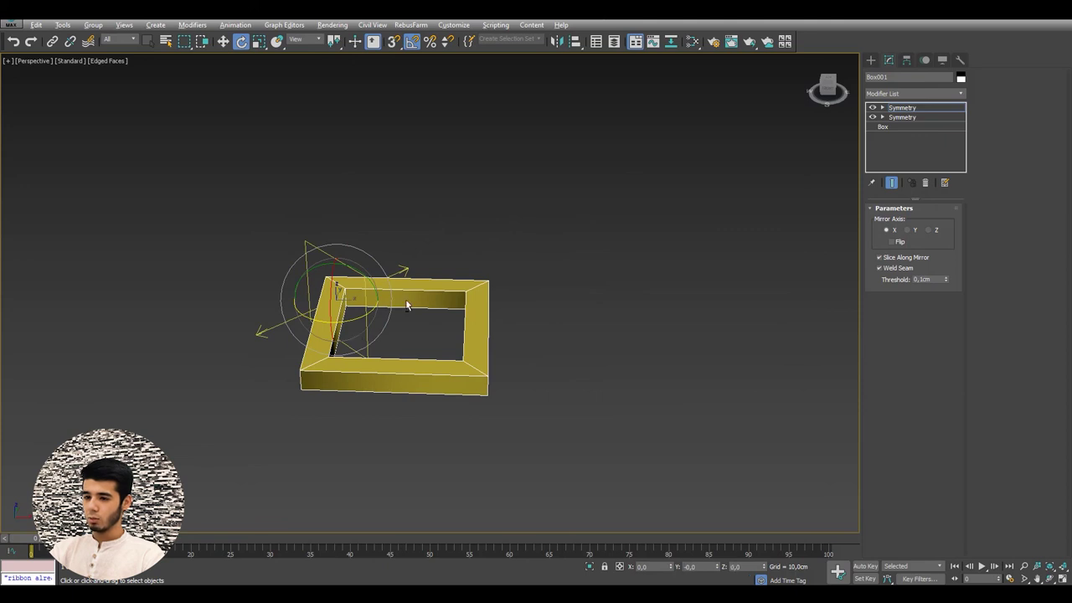
{"action": "key", "text": "w"}
{"action": "middle_click_drag", "start_coordinate": [406, 306], "coordinate": [371, 311], "text": "alt"}
{"action": "scroll", "coordinate": [592, 285], "scroll_direction": "up", "scroll_amount": 5}
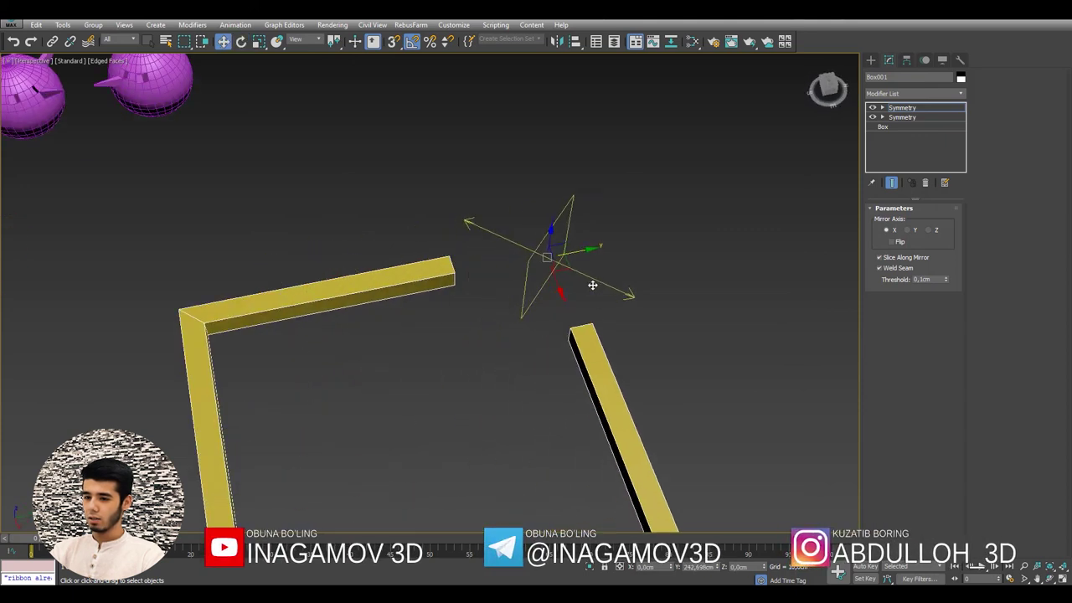
{"action": "scroll", "coordinate": [592, 285], "scroll_direction": "down", "scroll_amount": 3}
{"action": "middle_click_drag", "start_coordinate": [472, 290], "coordinate": [530, 219]}
{"action": "mouse_move", "coordinate": [523, 194]}
{"action": "left_mouse_down"}
{"action": "mouse_move", "coordinate": [555, 180]}
{"action": "mouse_move", "coordinate": [509, 179]}
{"action": "left_mouse_up"}
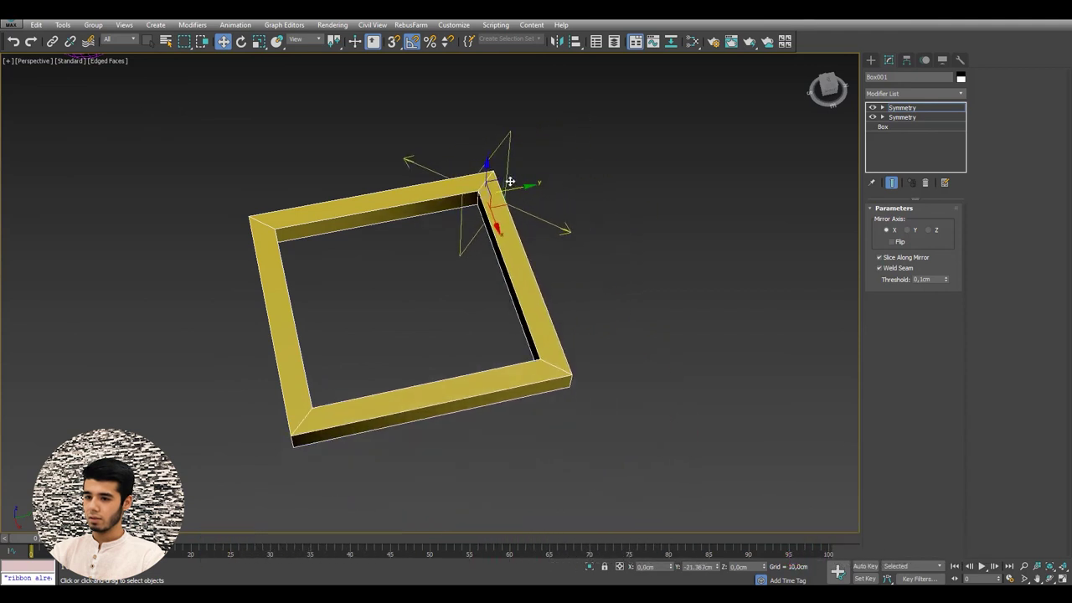
{"action": "middle_click_drag", "start_coordinate": [509, 179], "coordinate": [556, 175], "text": "alt"}
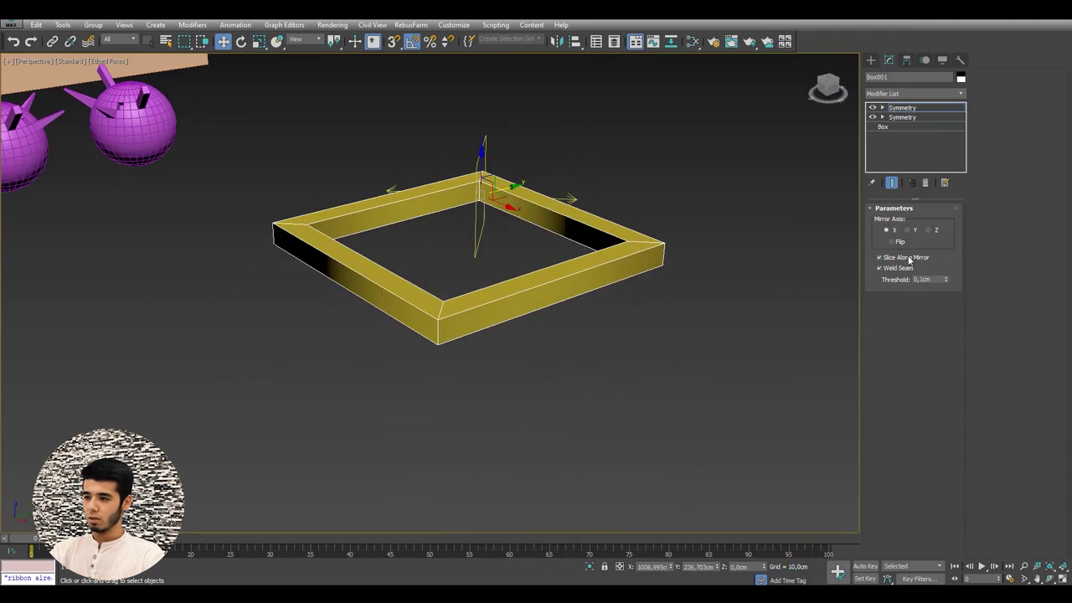
Step: Turn off Weld Seam on both Symmetry modifiers and deselect the finished square frame
{"action": "left_click", "coordinate": [881, 268]}
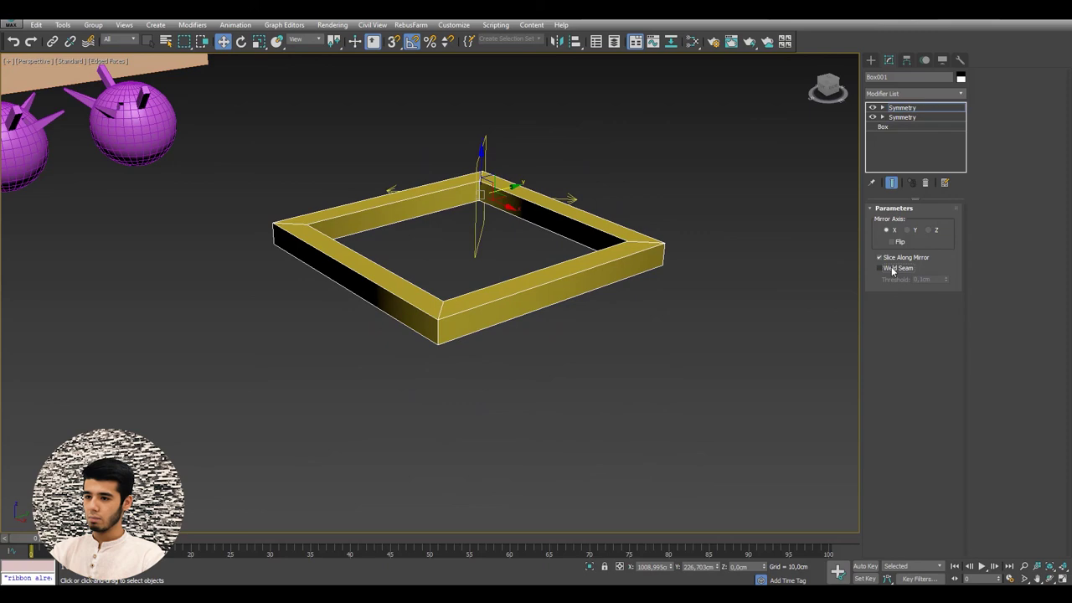
{"action": "left_click", "coordinate": [904, 117]}
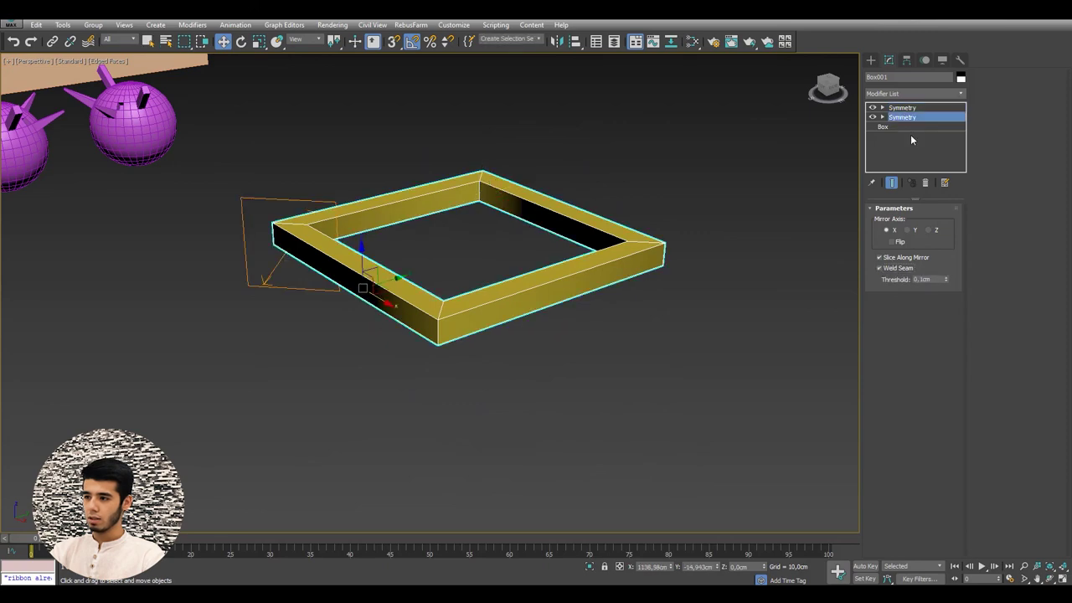
{"action": "left_click", "coordinate": [897, 269]}
{"action": "mouse_move", "coordinate": [476, 237]}
{"action": "middle_mouse_down", "text": "alt"}
{"action": "mouse_move", "coordinate": [397, 294]}
{"action": "mouse_move", "coordinate": [383, 223]}
{"action": "mouse_move", "coordinate": [540, 226]}
{"action": "middle_mouse_up", "text": "alt"}
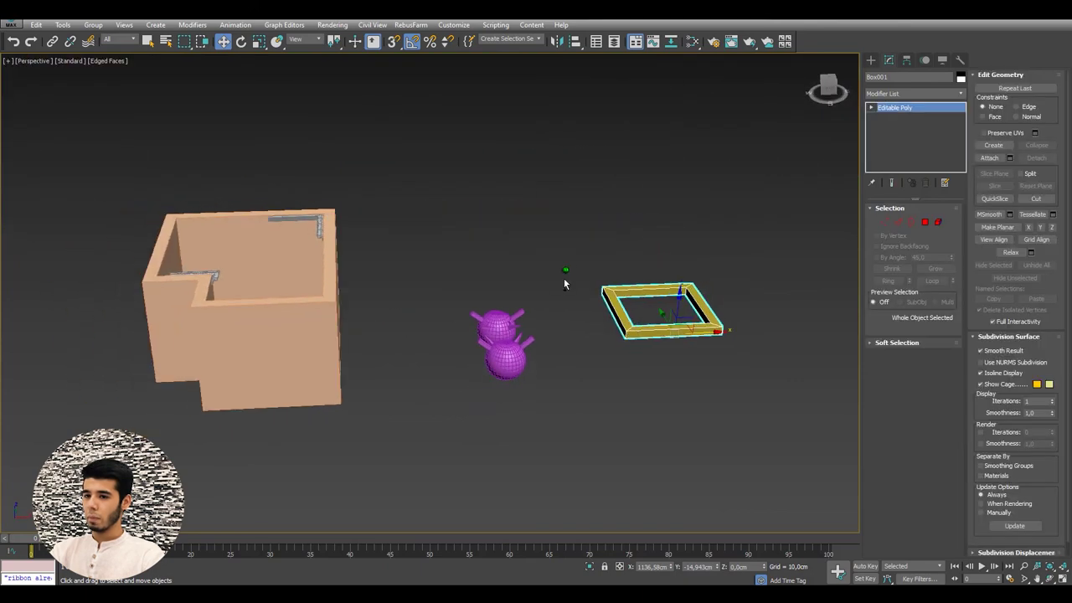
{"action": "left_click", "coordinate": [573, 251]}
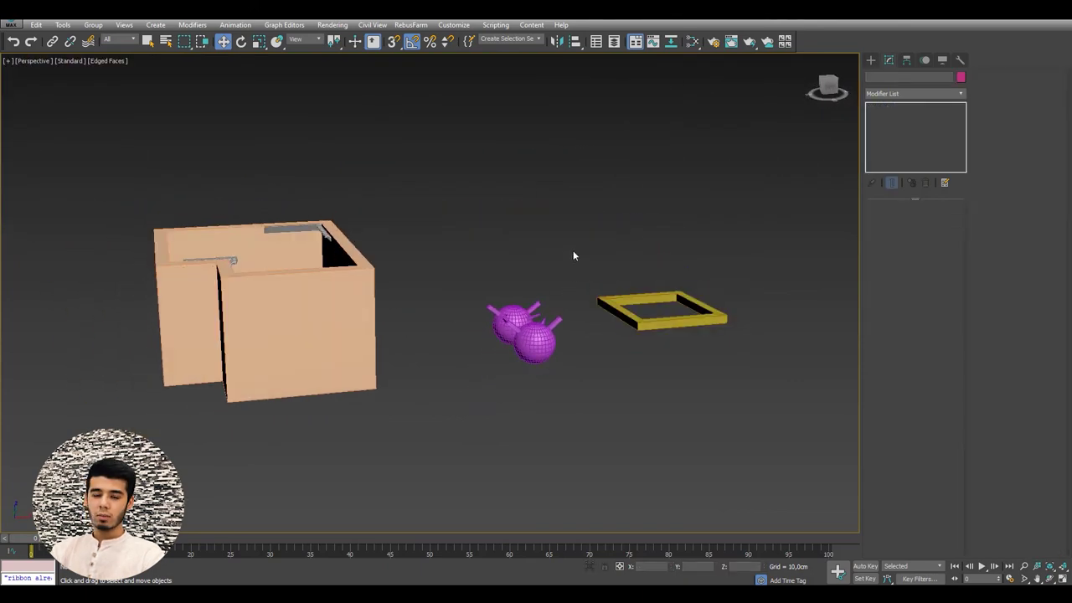